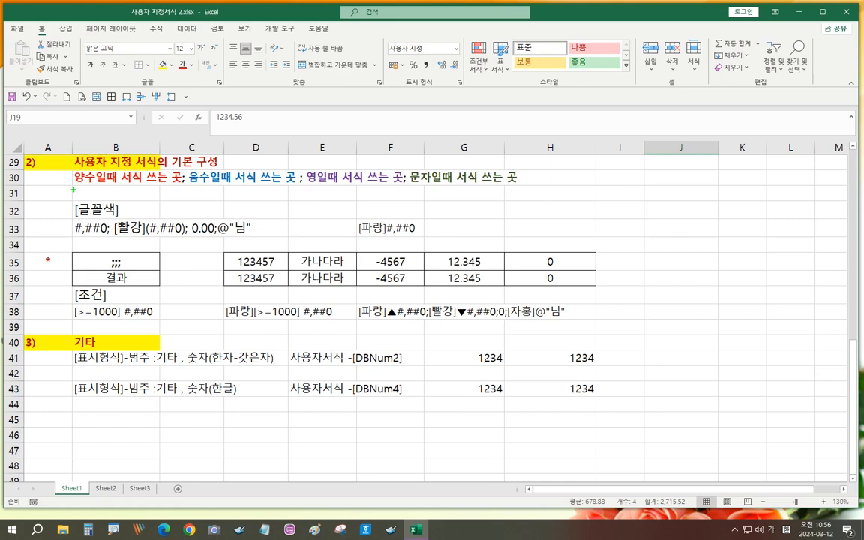
- Underline the positive, negative, zero and text sections of the format code and their matching explanations
drag(76, 188, 167, 180)
drag(74, 240, 105, 238)
drag(192, 185, 298, 188)
drag(120, 241, 179, 239)
drag(310, 187, 400, 187)
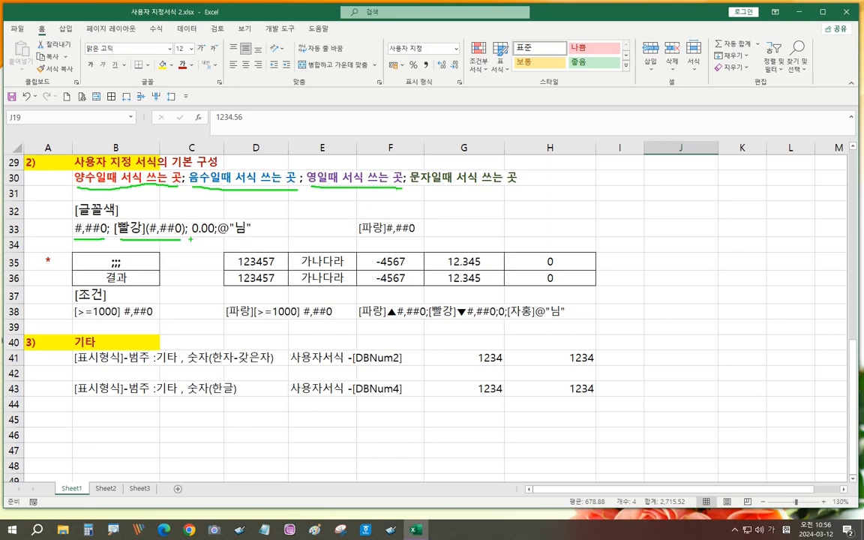
drag(191, 239, 212, 239)
drag(413, 189, 516, 190)
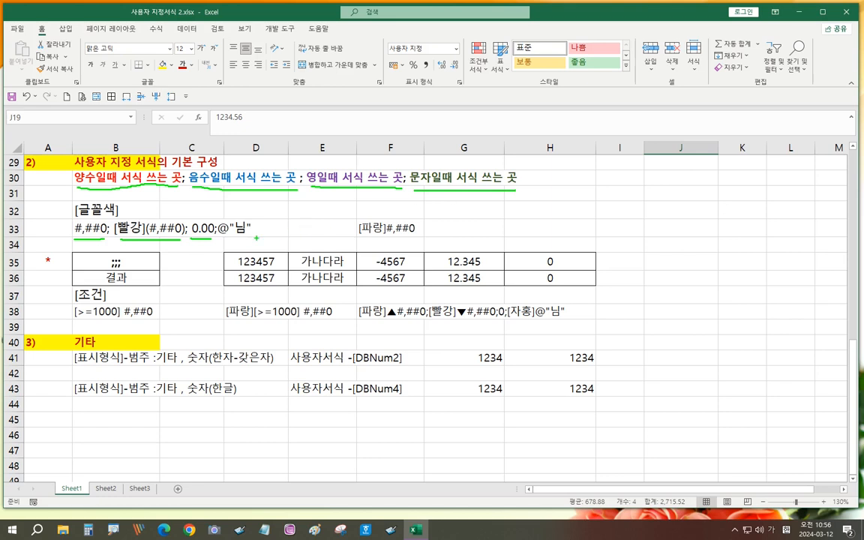
drag(218, 240, 245, 240)
- Draw lines linking the semicolon separators and each code section to its explanation
mouse_move(106, 241)
mouse_down()
mouse_move(113, 240)
mouse_move(91, 224)
mouse_move(95, 200)
mouse_up()
drag(159, 223, 221, 196)
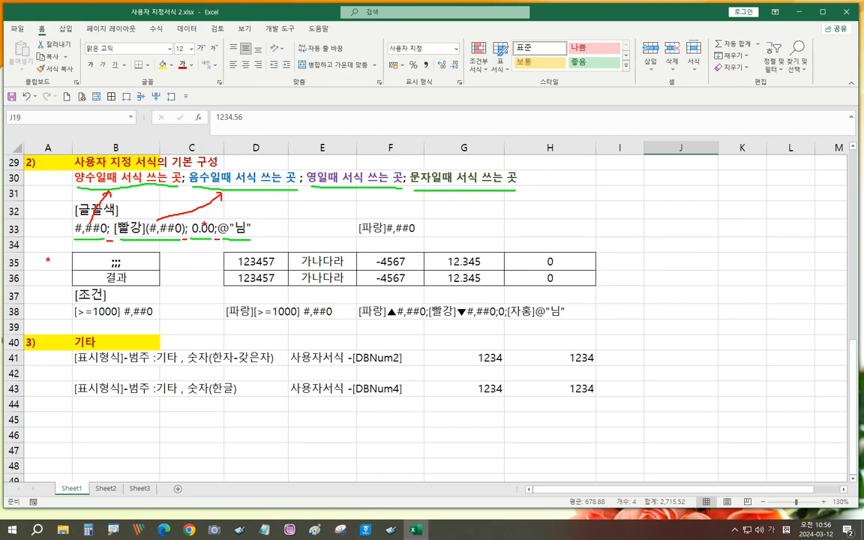
drag(210, 220, 330, 191)
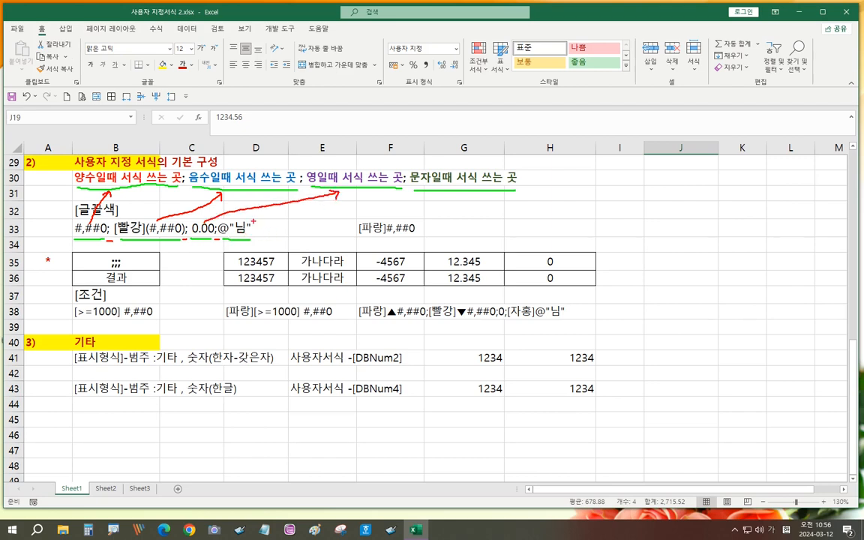
drag(253, 224, 415, 193)
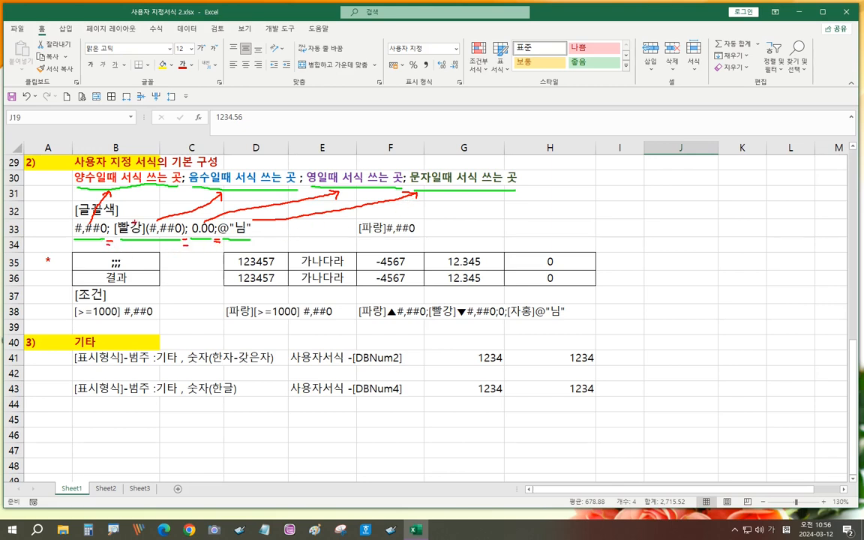
drag(179, 189, 187, 194)
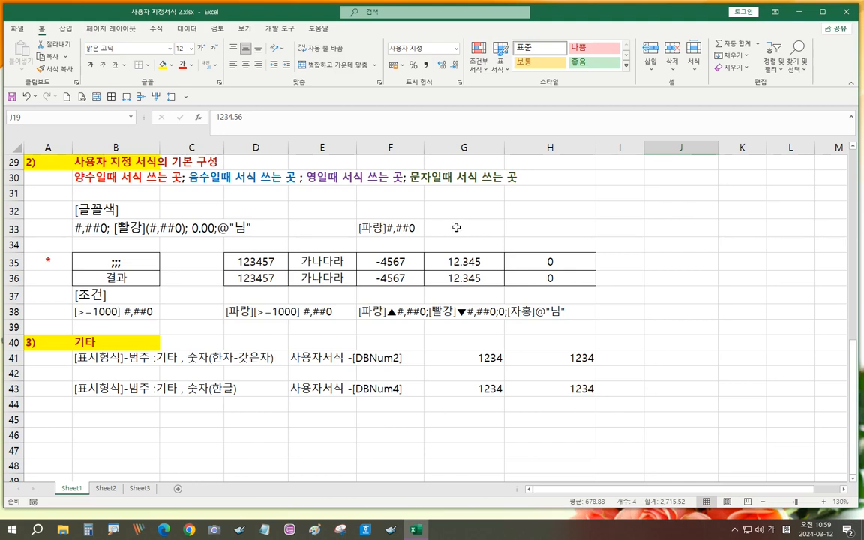
- Copy the two-row sample table D35:H36 into G32:K33 after discarding a test entry in G33
click(456, 227)
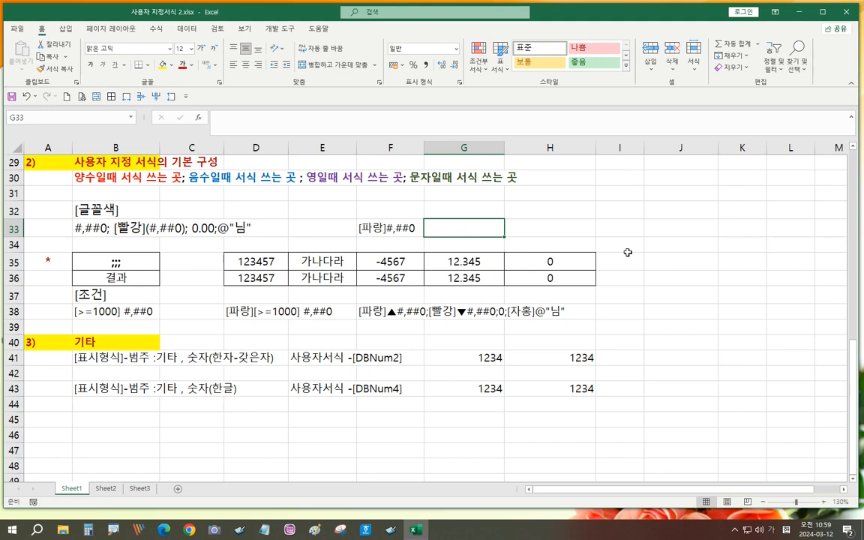
text(123)
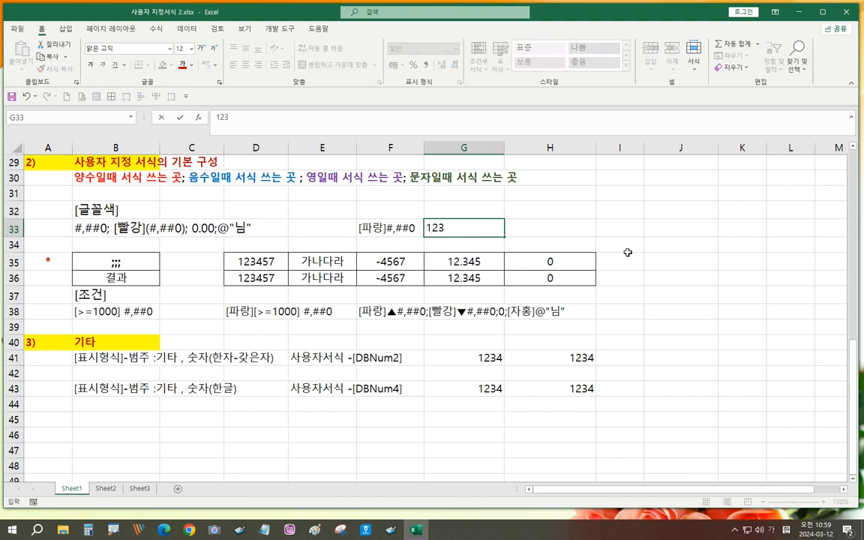
key(Escape)
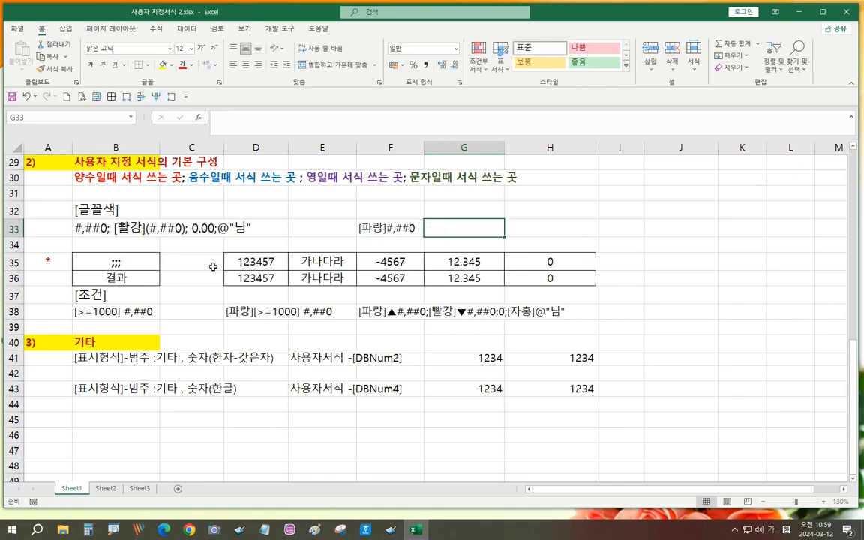
click(249, 278)
drag(250, 278, 527, 276)
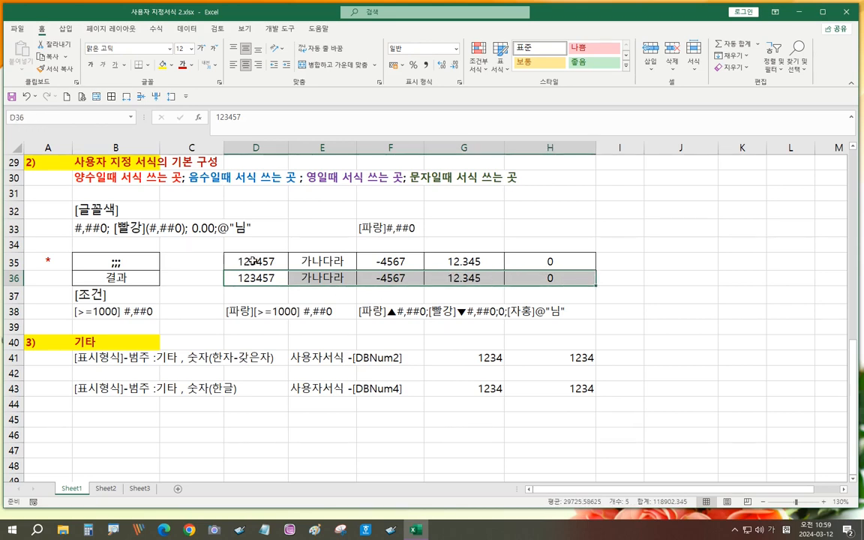
drag(231, 259, 559, 276)
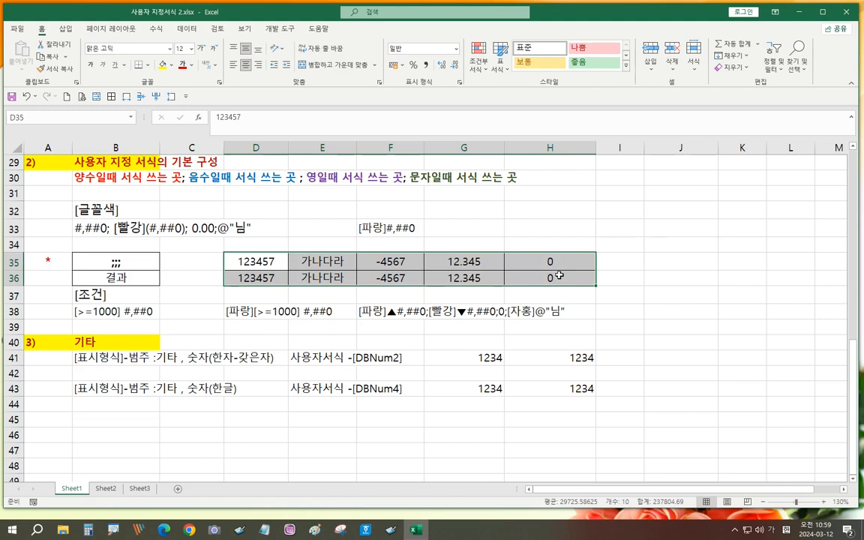
key(ctrl+c)
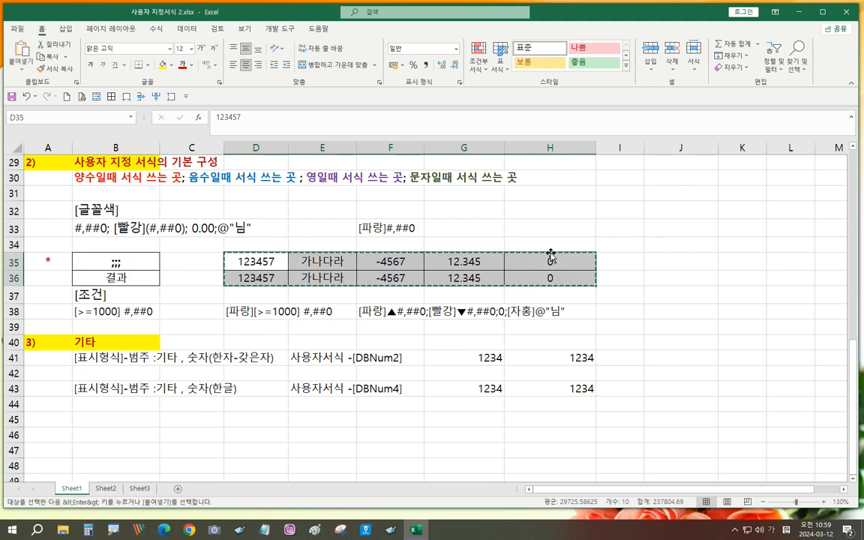
click(484, 209)
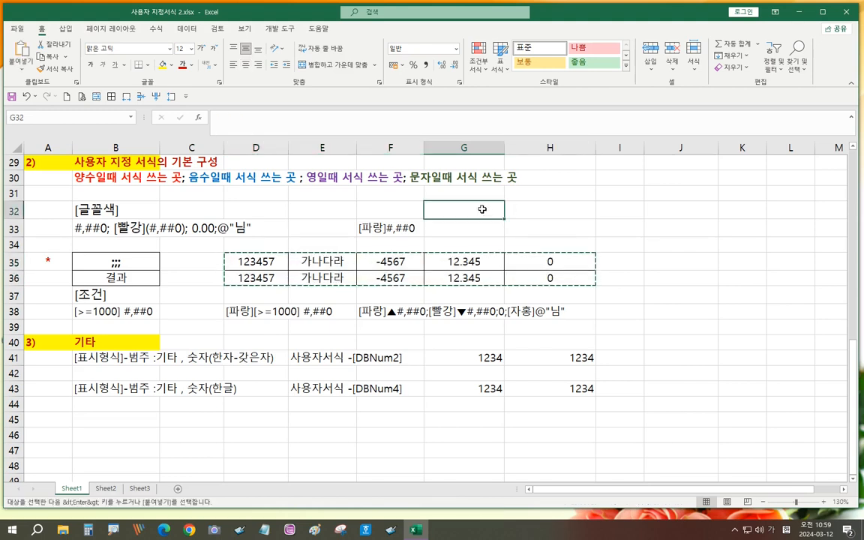
key(ctrl+v)
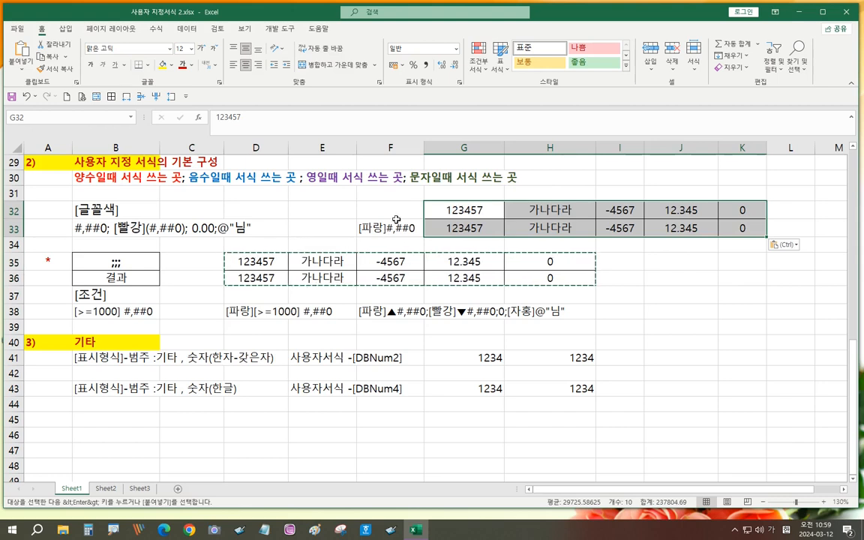
drag(484, 228, 739, 228)
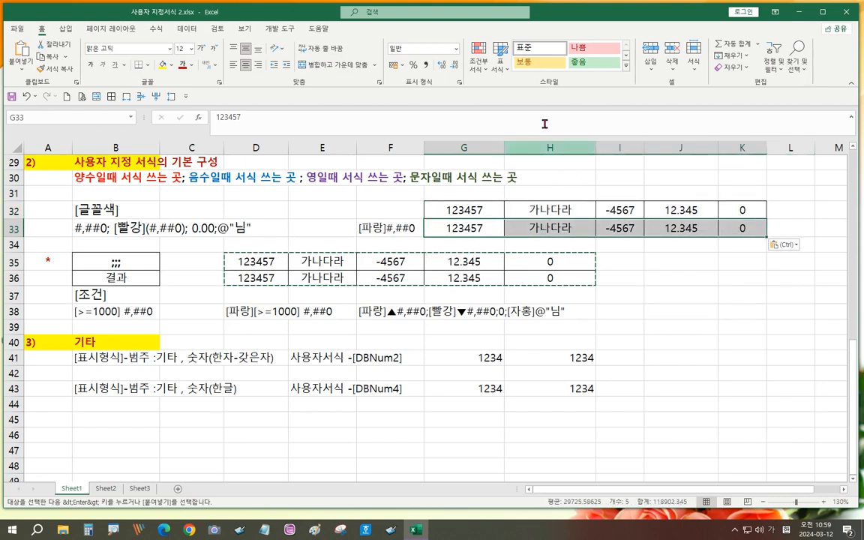
- Apply the custom format [파랑]#,##0 to G33:K33 so values show blue, like 123,457 and -4,567
key(Escape)
click(459, 84)
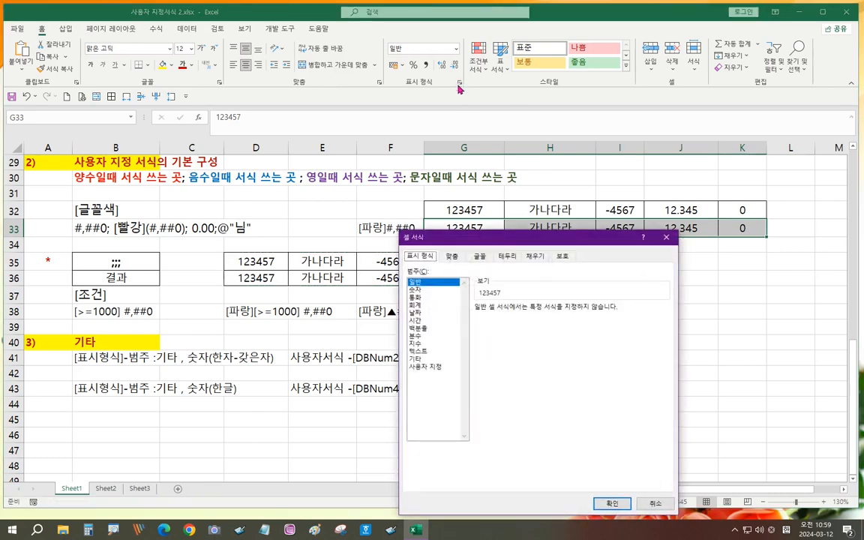
click(425, 368)
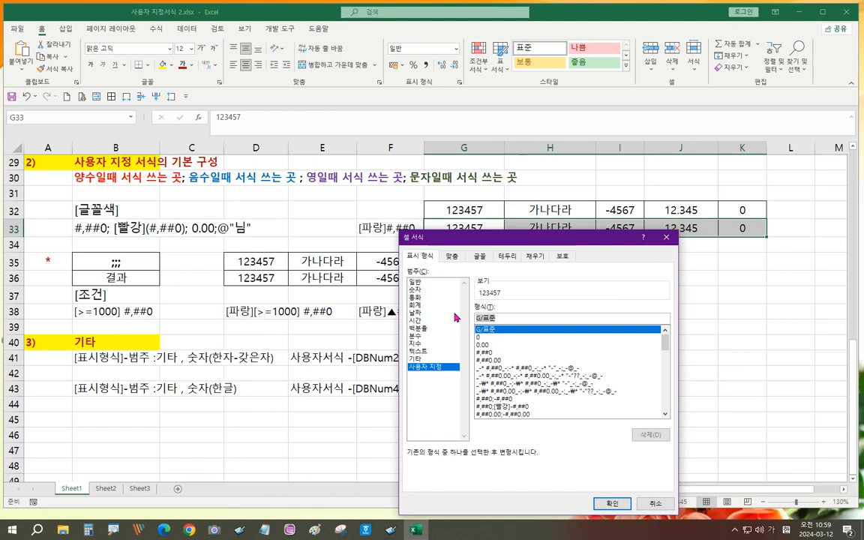
text([)
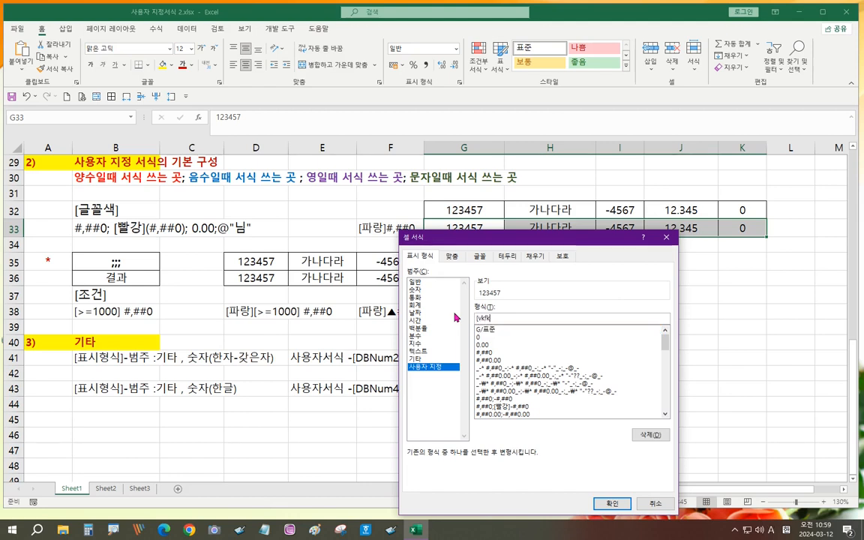
text(파랑)
text(#,##0)
key(Return)
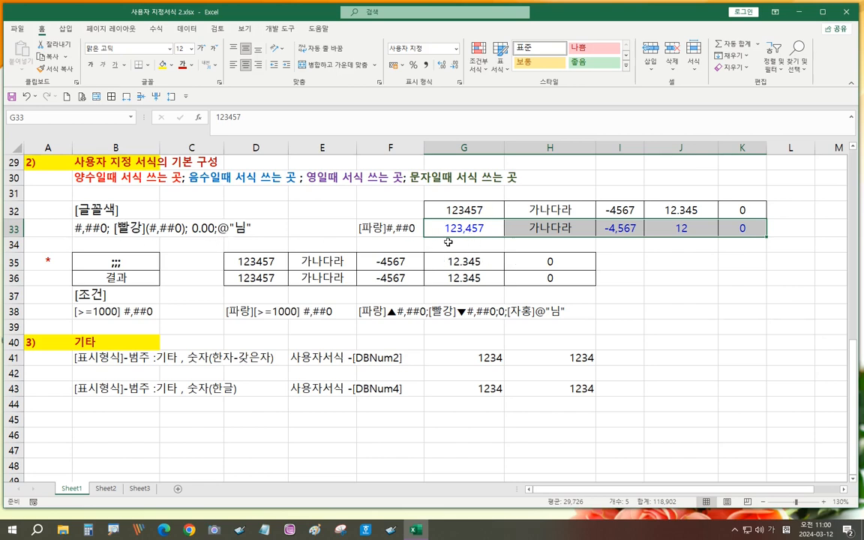
- Copy the plain sample row G32:K32 into G34:K34
drag(458, 212, 723, 211)
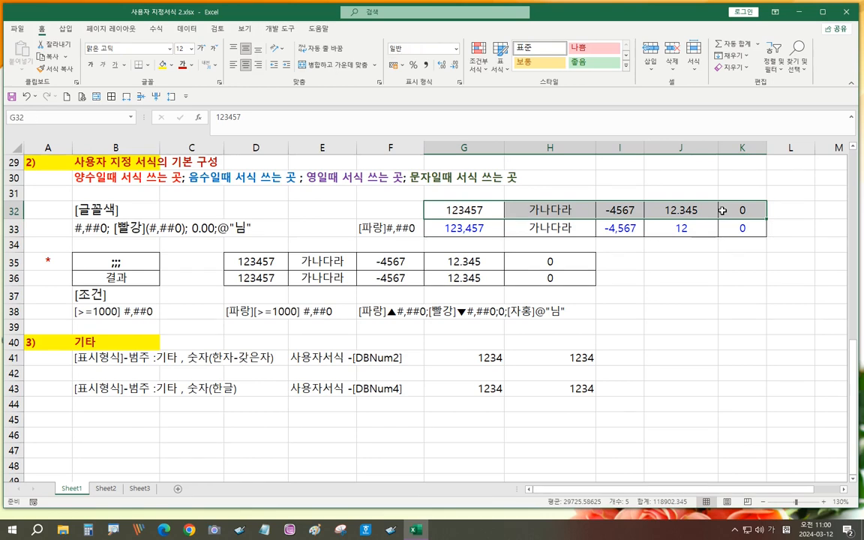
key(ctrl+c)
click(442, 247)
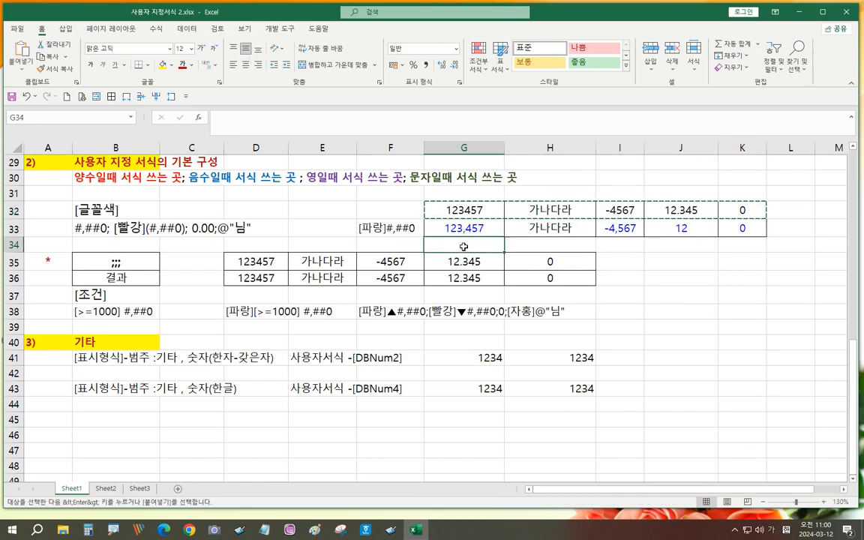
key(ctrl+v)
- Copy the four-part format code text from B33 into D34
click(117, 233)
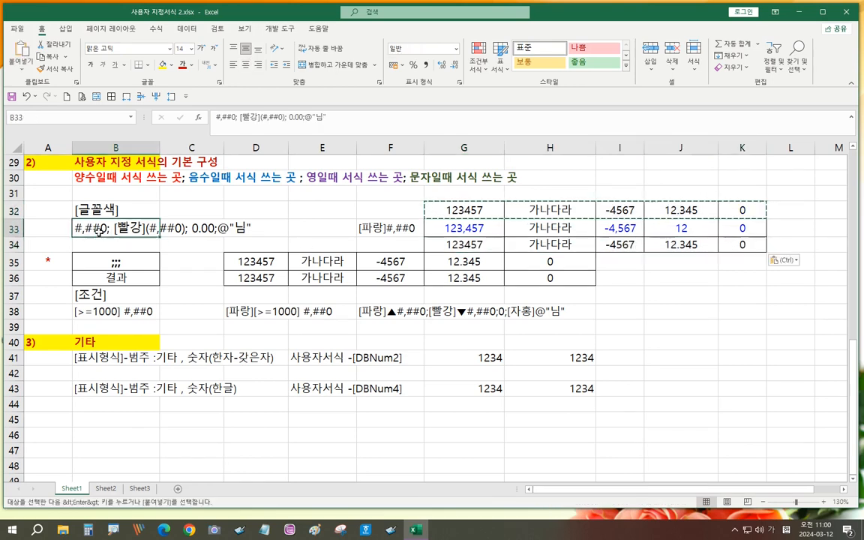
key(ctrl+c)
click(264, 246)
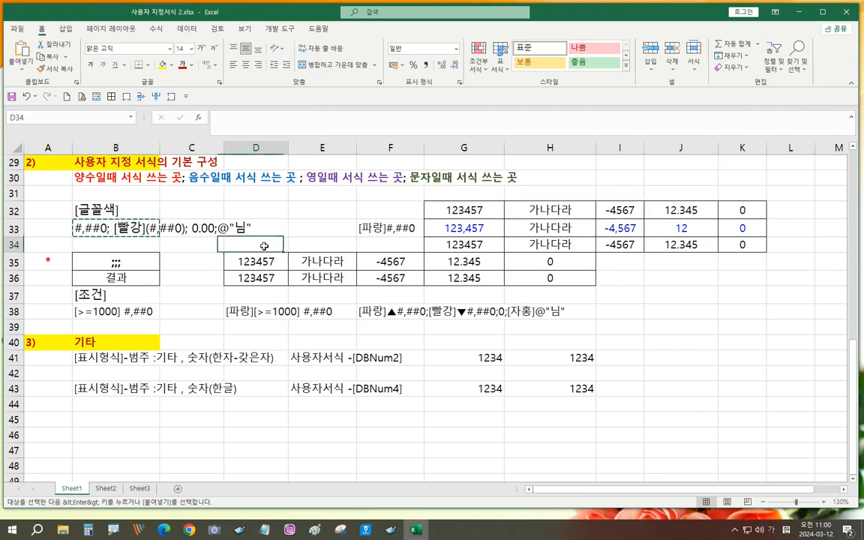
key(ctrl+v)
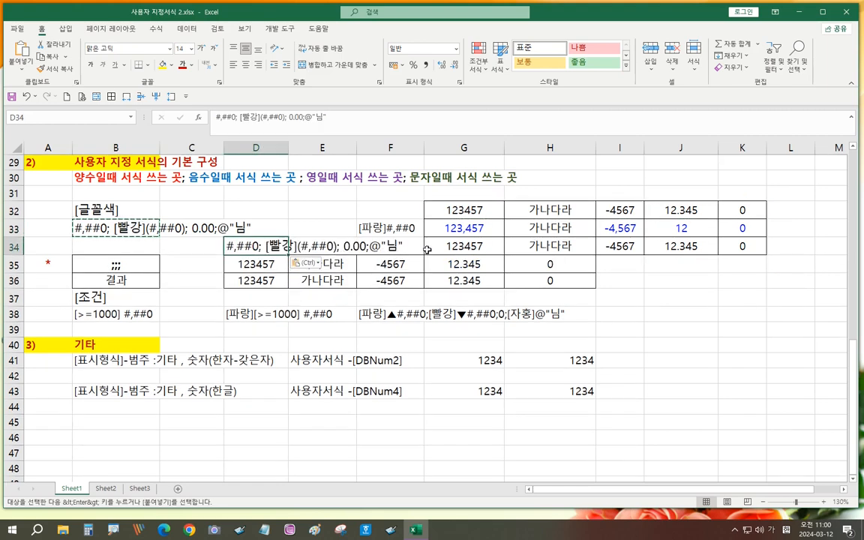
drag(463, 247, 743, 246)
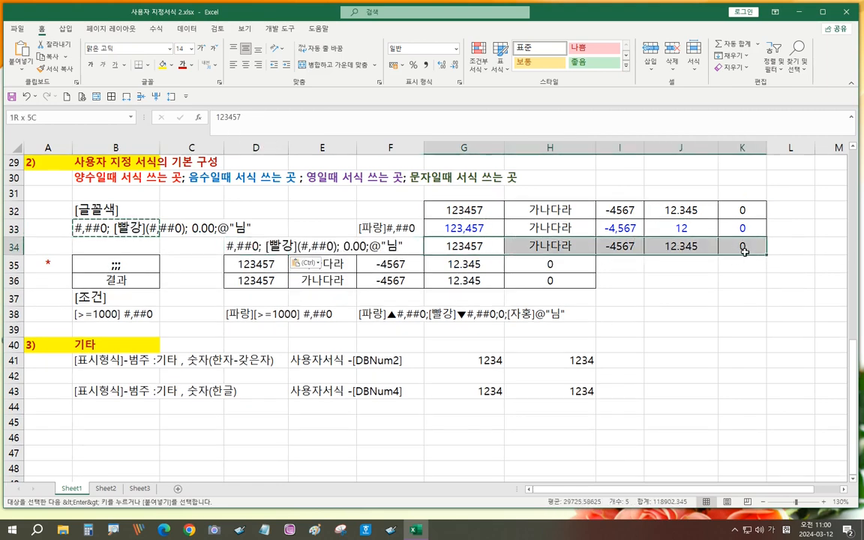
- Enter the custom code #,##0;[빨강](#,##0);0.00;@"님" for G34:K34 in Format Cells
click(459, 86)
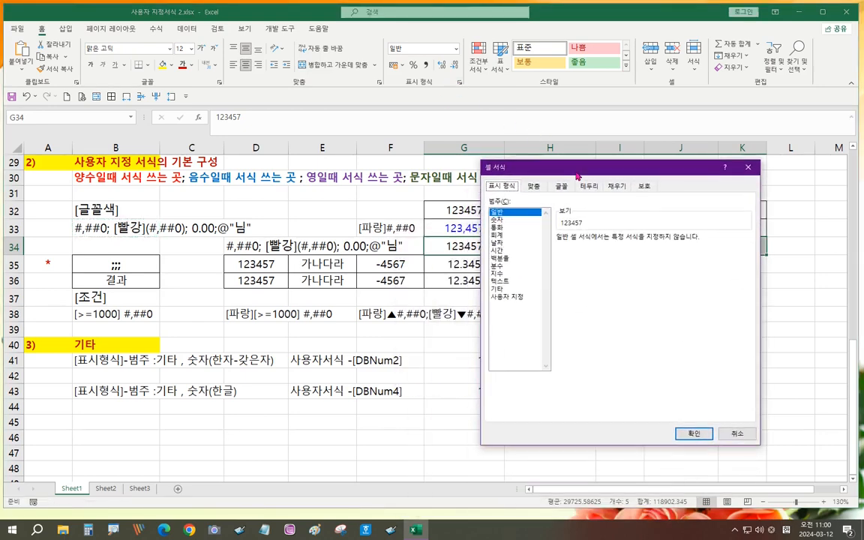
click(517, 296)
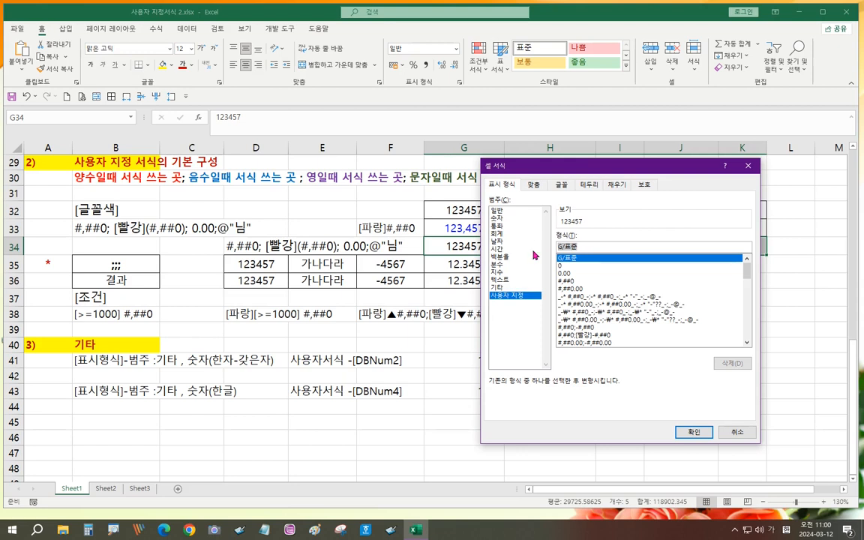
text(#,##)
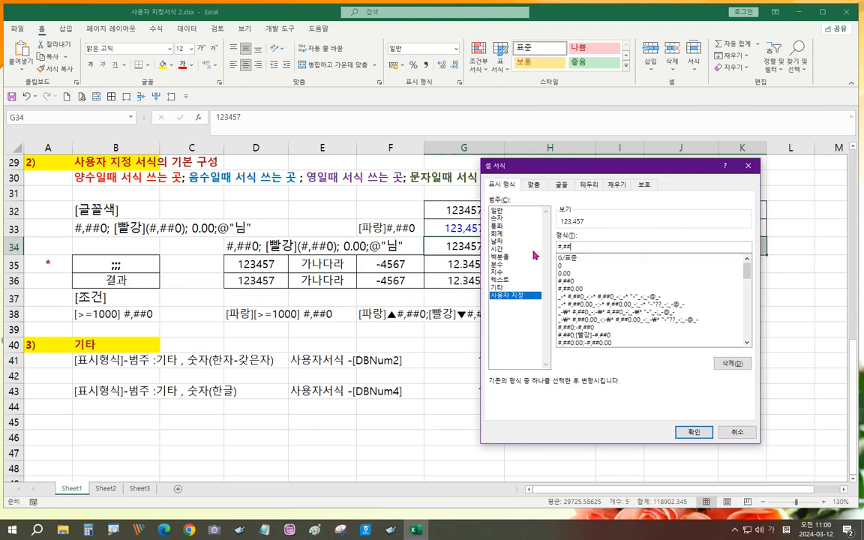
text(0)
text(;[빨)
text(가)
text(])
text((#,##0);0)
text(.00;@")
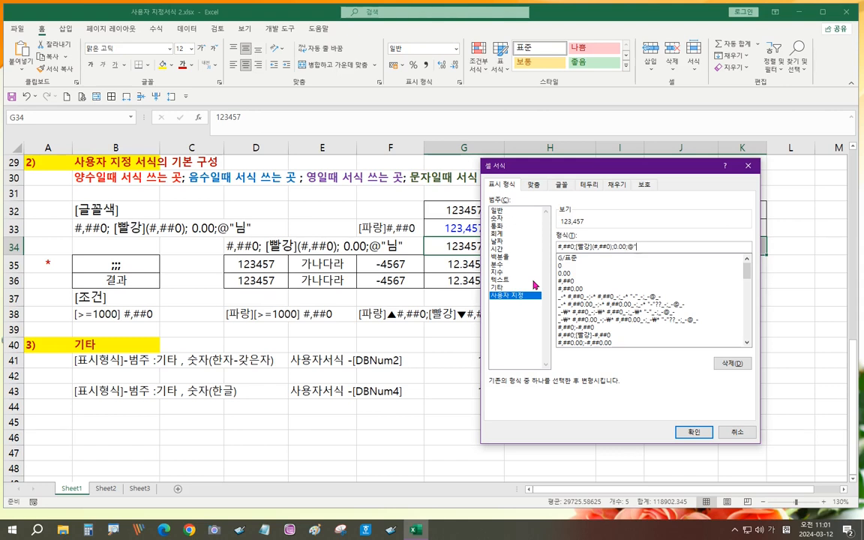
text(님)
- Confirm the four-part format so row 34 shows 123,457, 가나다라님, red (4,567), 12 and 0.00
click(693, 433)
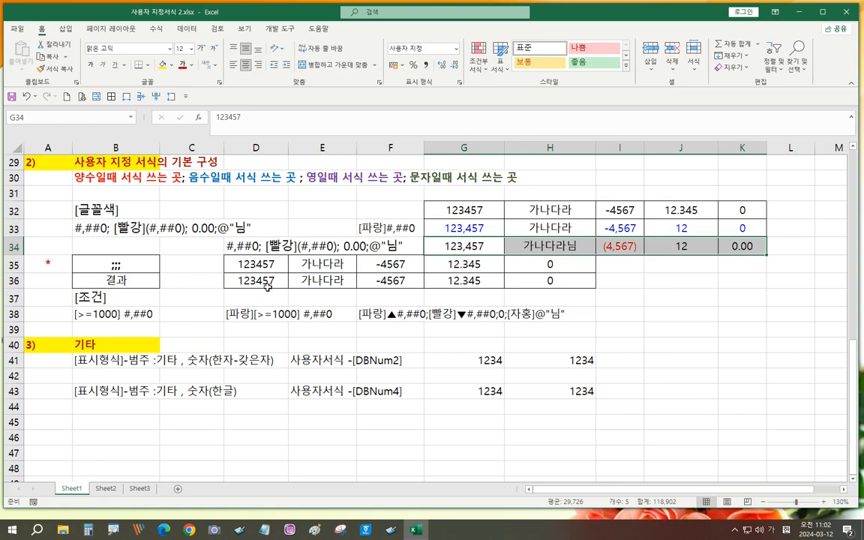
- Give D36:H36 the custom format ;;; to hide its values
drag(240, 280, 542, 281)
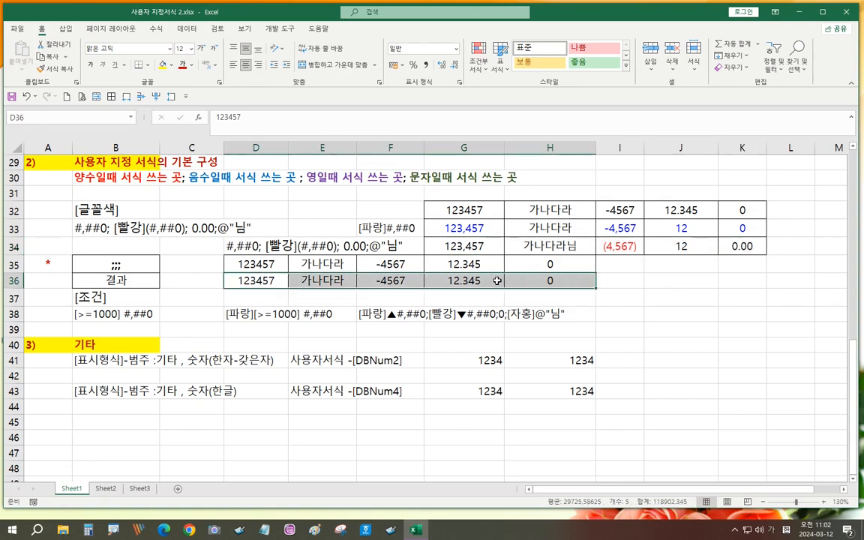
click(460, 84)
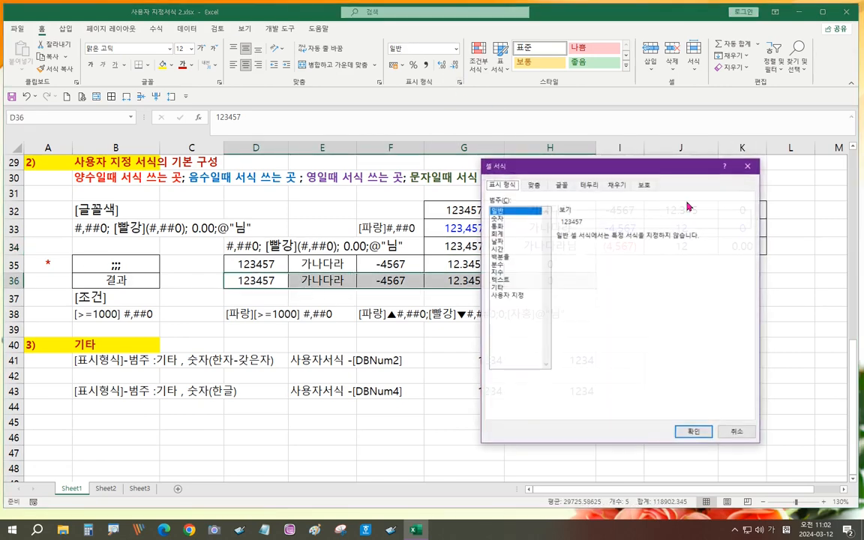
click(504, 297)
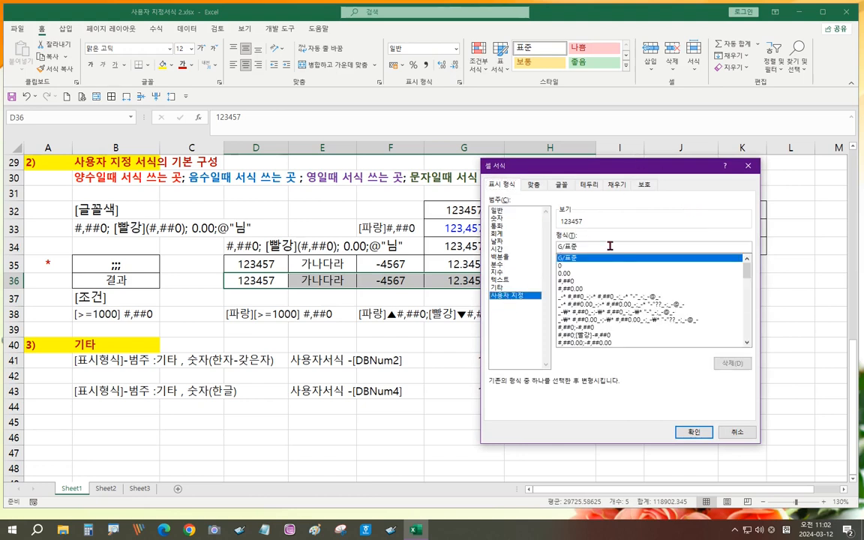
text(;;;)
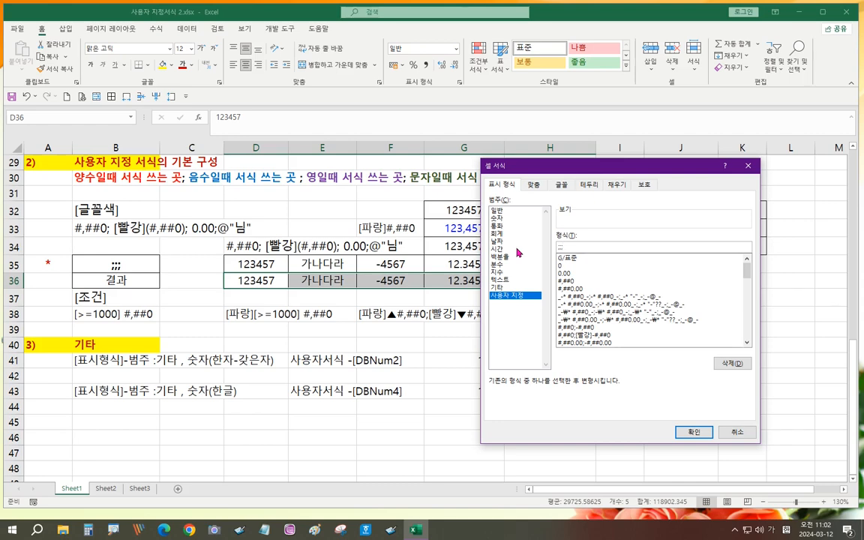
click(692, 434)
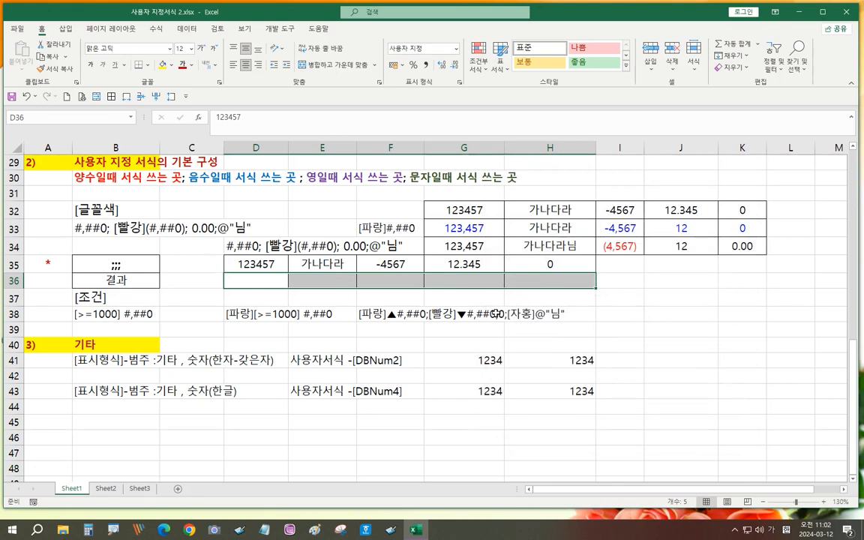
- Step through D36 to H36 to confirm the hidden values are still stored
click(240, 279)
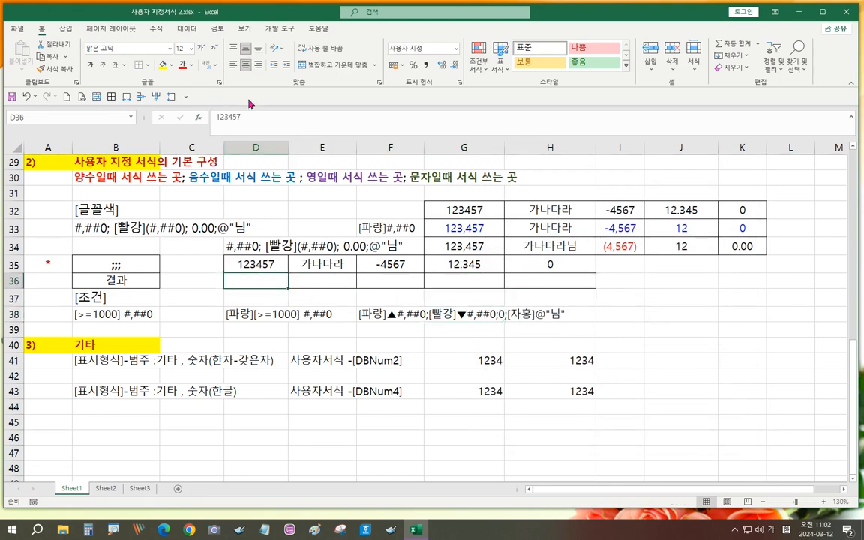
click(322, 280)
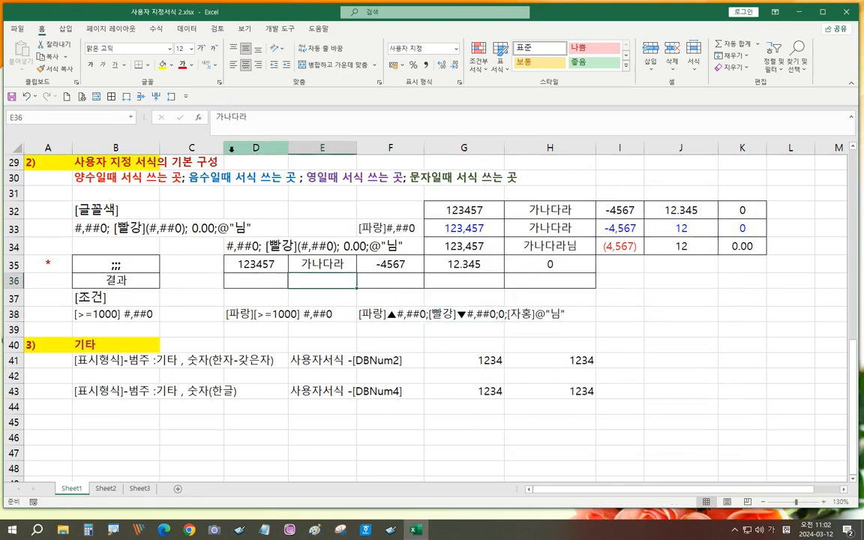
key(Right)
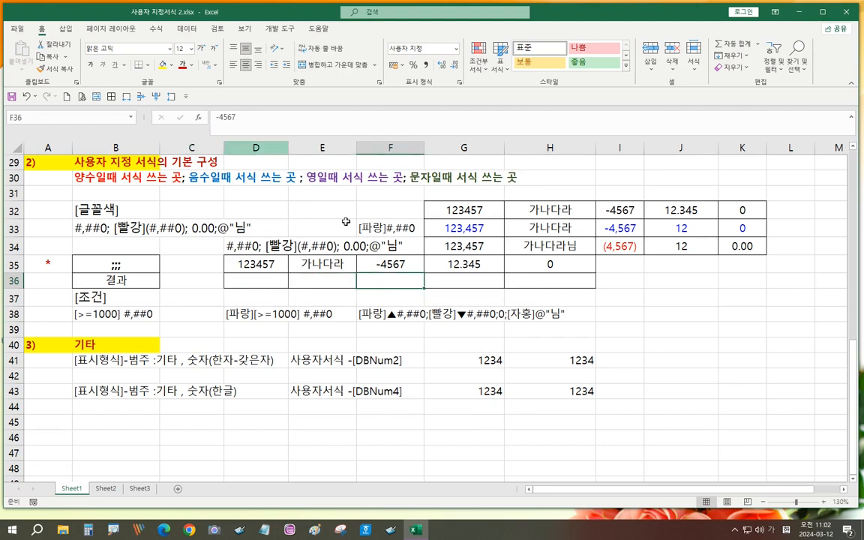
key(Right)
key(Right)
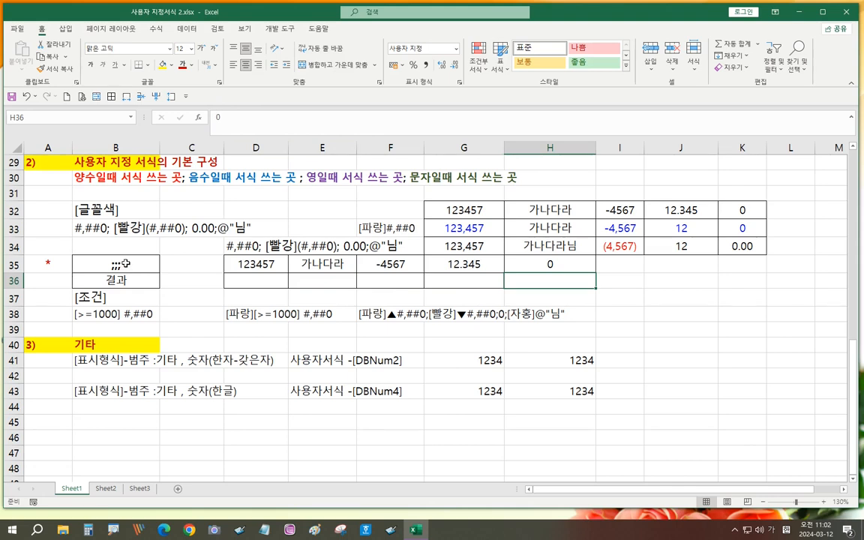
click(248, 265)
drag(300, 268, 538, 259)
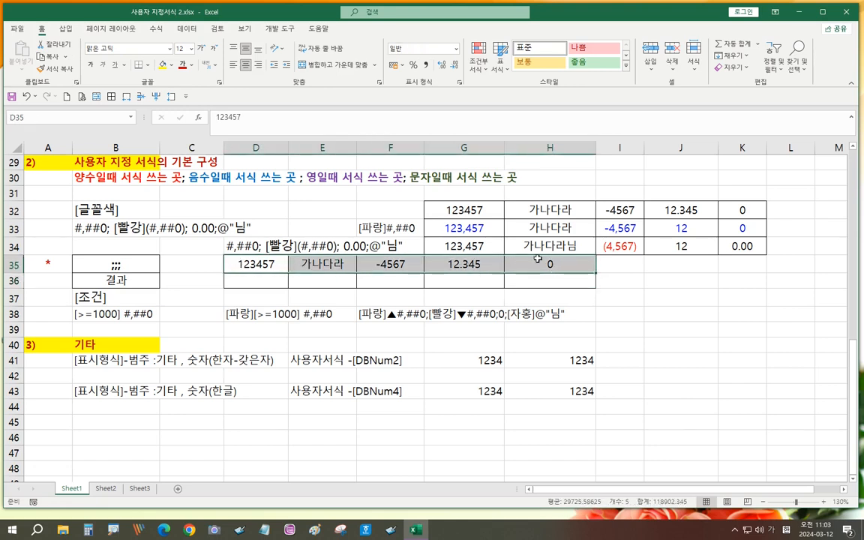
- Insert two blank rows at row 40 above the 3) 기타 section, undoing a trial paste first
key(ctrl+c)
click(282, 333)
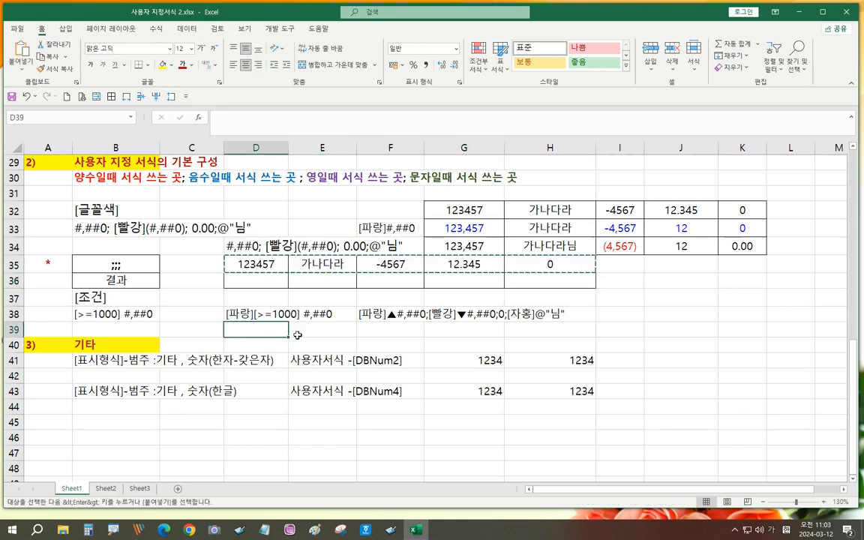
drag(297, 336, 536, 347)
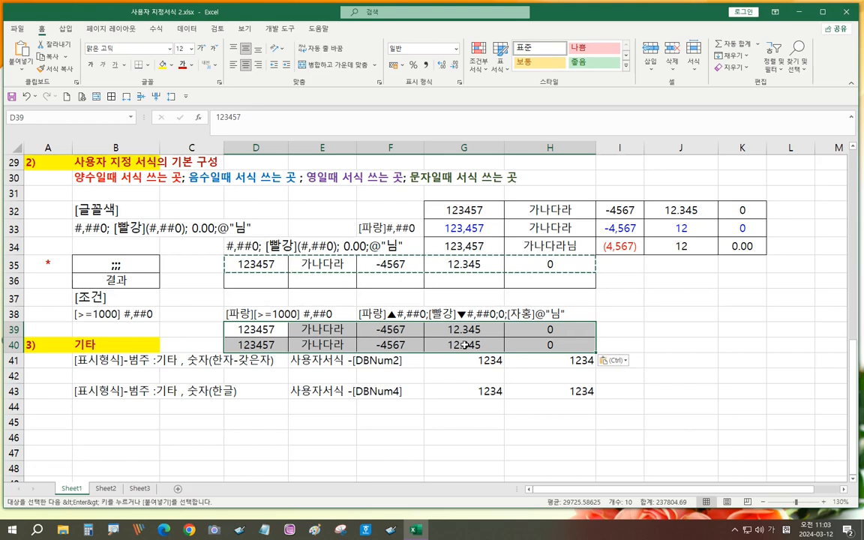
click(394, 341)
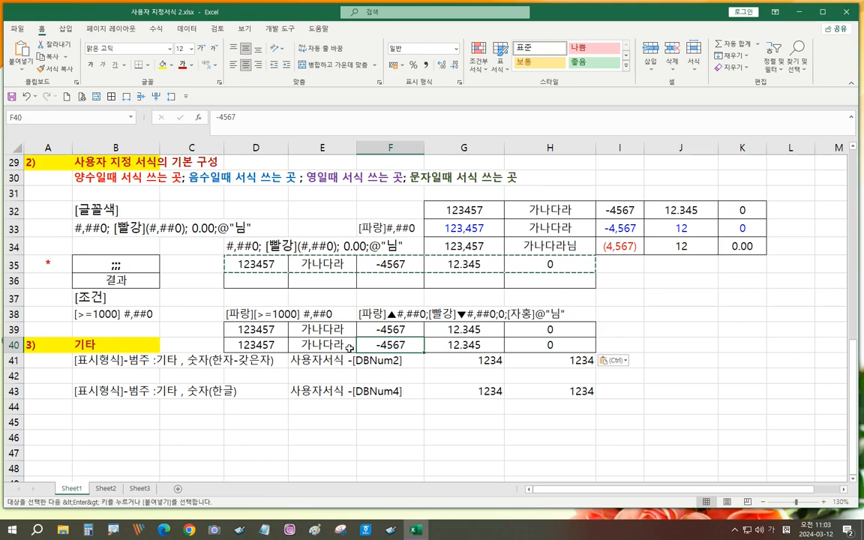
key(ctrl+z)
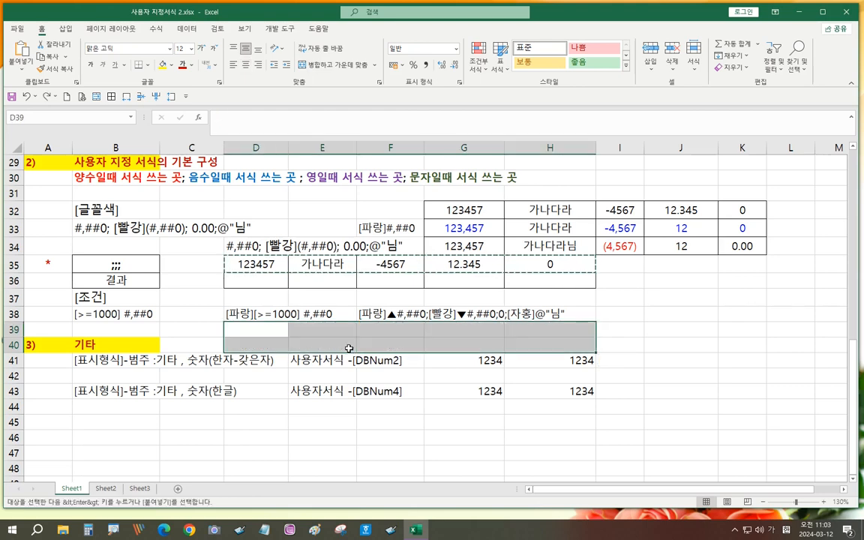
click(172, 341)
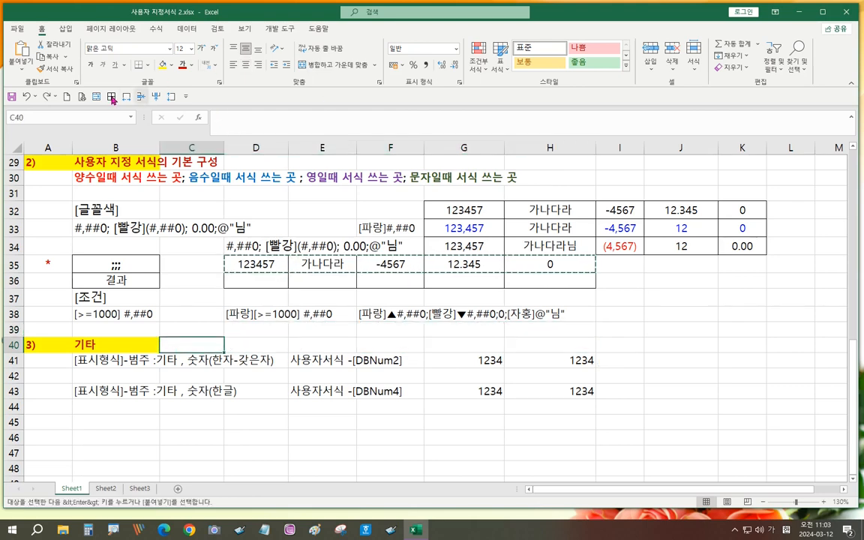
click(140, 97)
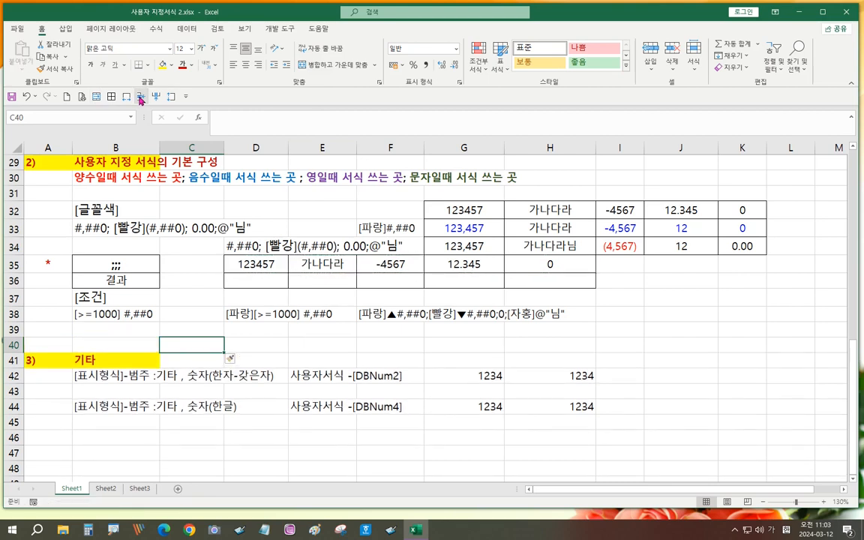
click(140, 97)
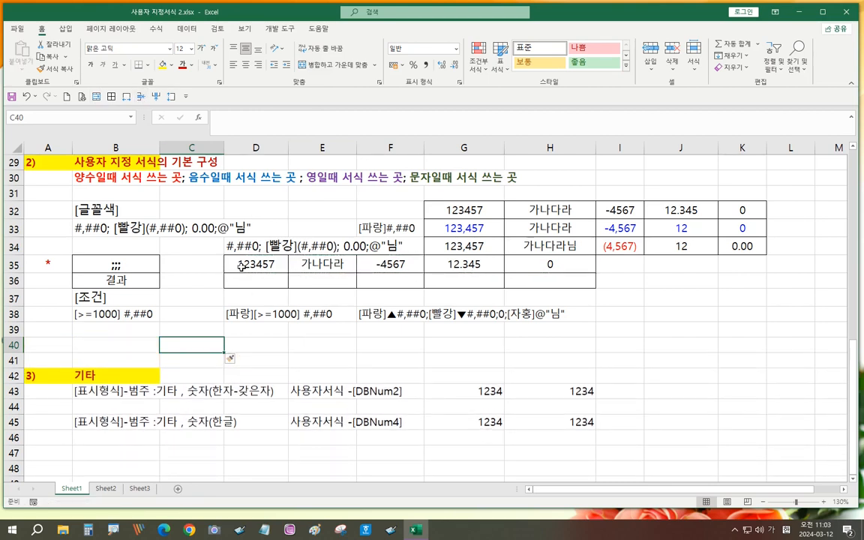
- Paste three copies of the D35:H35 sample values into D39:H41
drag(252, 261, 526, 266)
key(ctrl+c)
drag(251, 330, 543, 363)
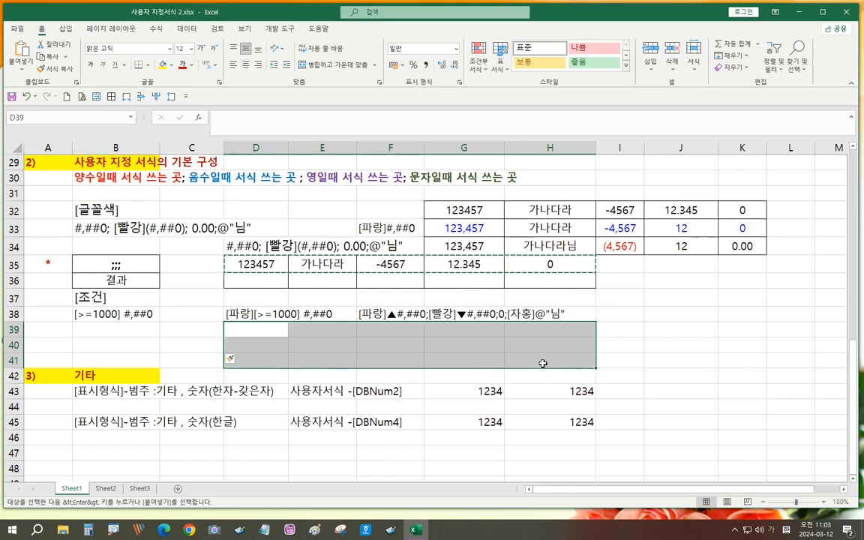
key(ctrl+v)
- Label the sample rows with D38's code [파랑][>=1000] #,##0 in B40 and F38's [파랑]▲ code in B41
click(234, 315)
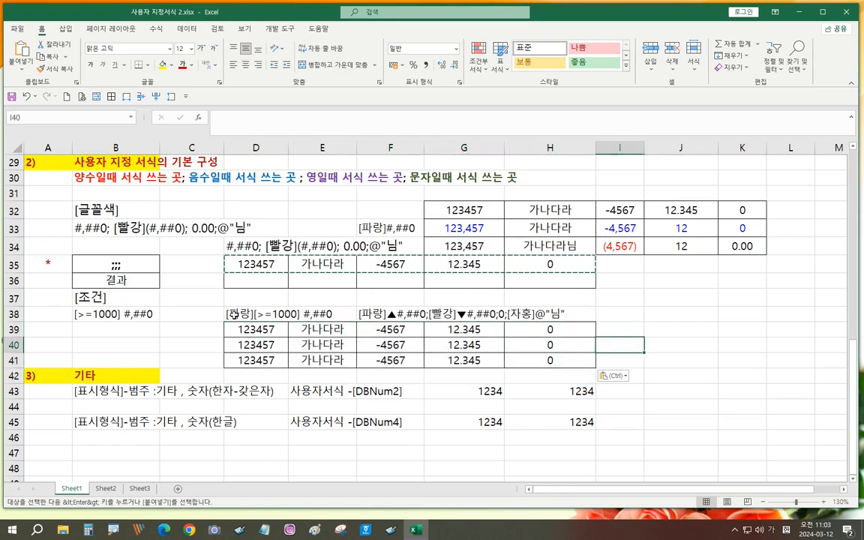
key(ctrl+c)
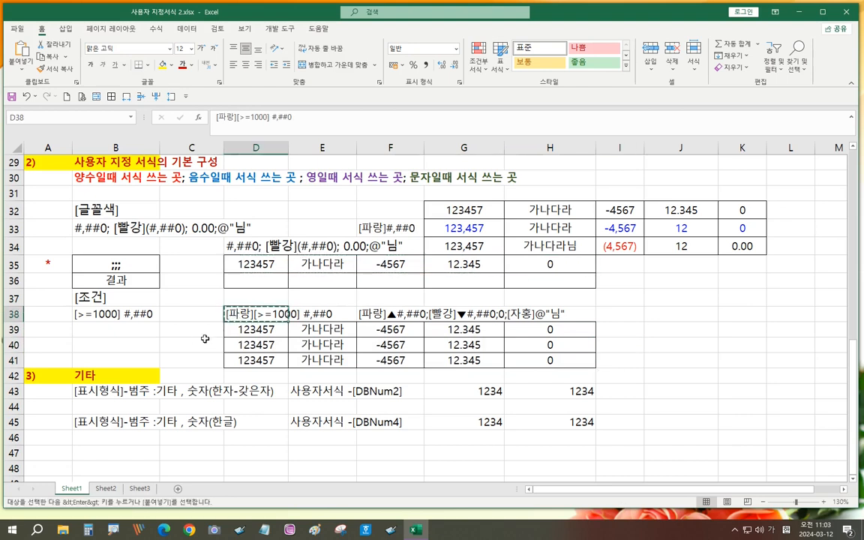
click(122, 331)
key(ctrl+v)
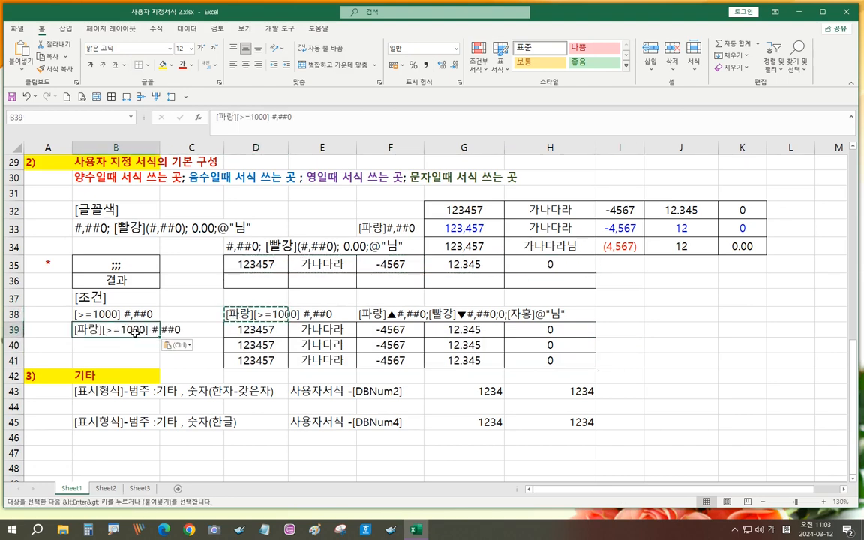
click(391, 314)
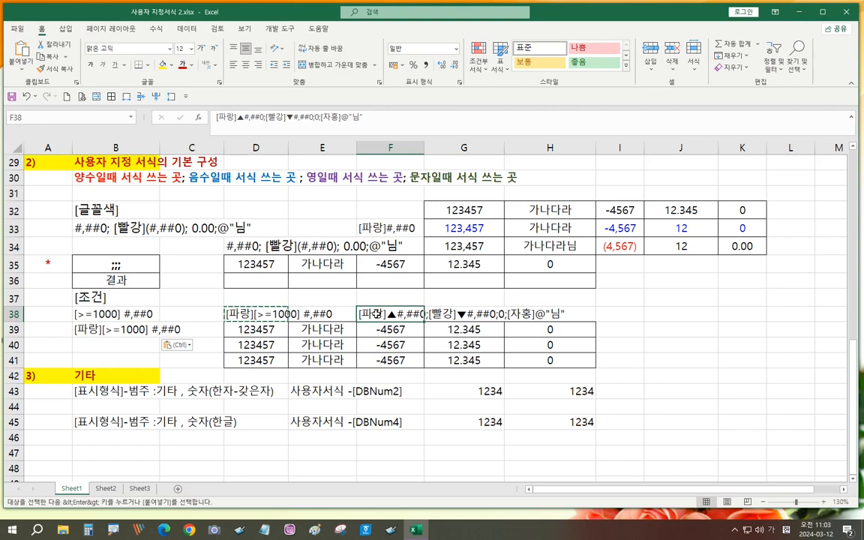
key(ctrl+c)
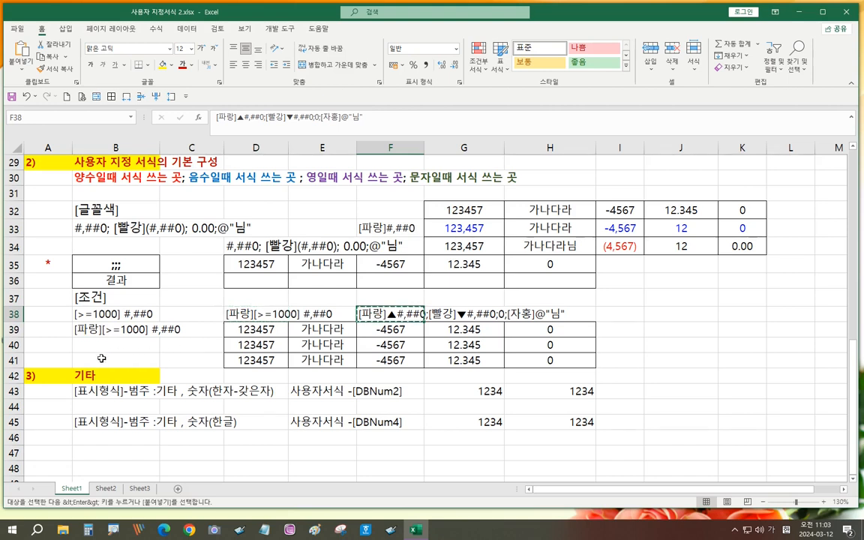
click(101, 360)
key(ctrl+v)
click(97, 330)
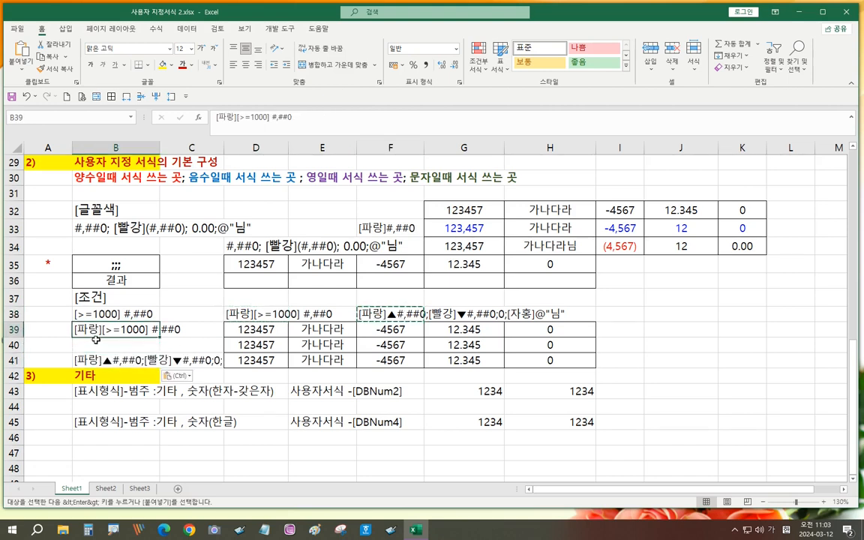
drag(96, 342, 97, 357)
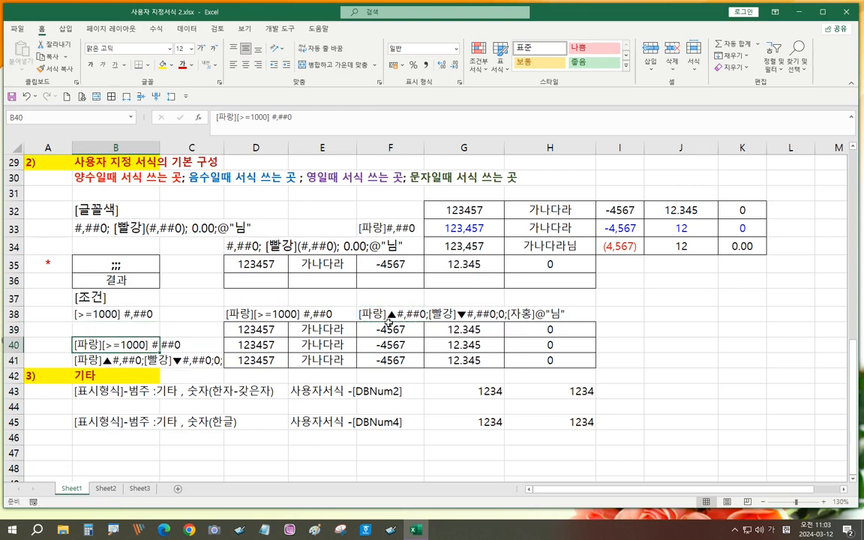
- Insert another blank row at row 42 above the 3) 기타 section
click(211, 378)
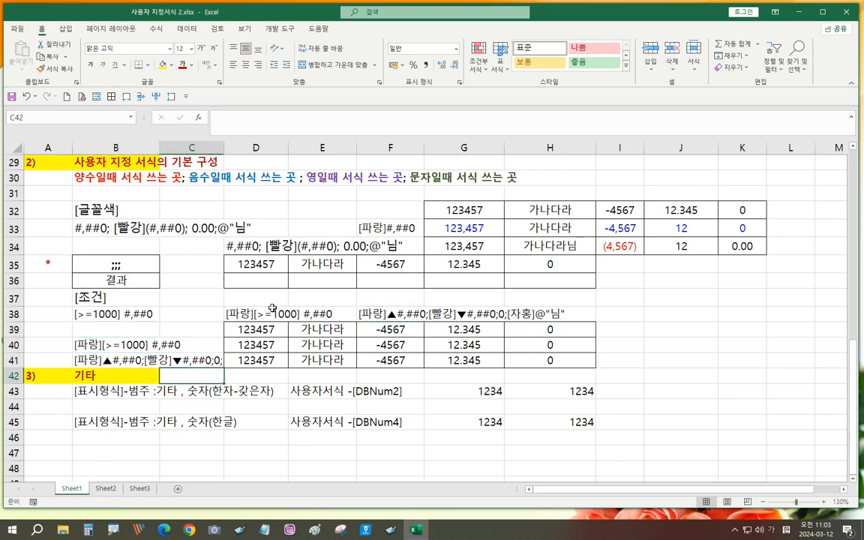
click(141, 97)
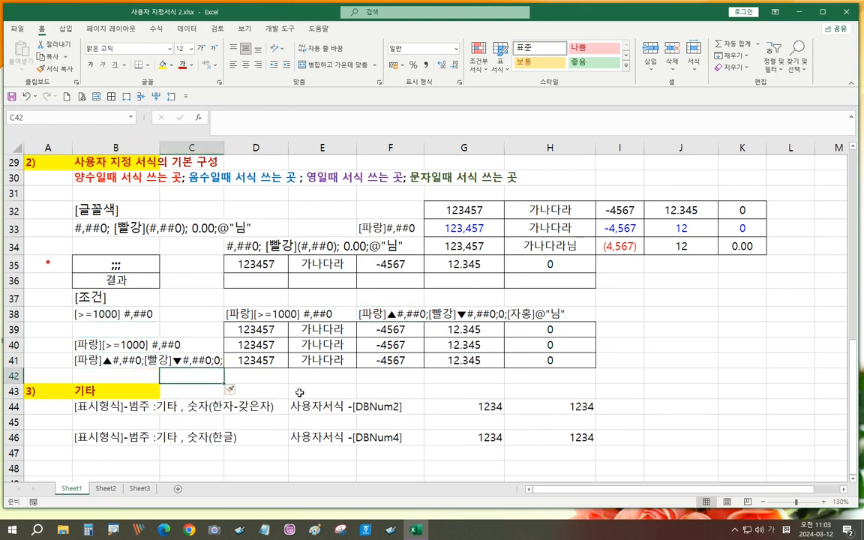
click(300, 391)
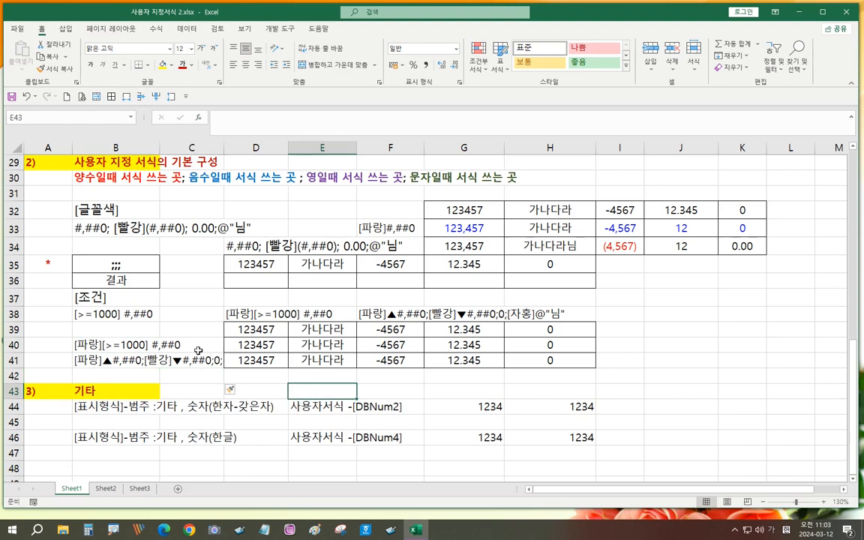
drag(98, 346, 155, 345)
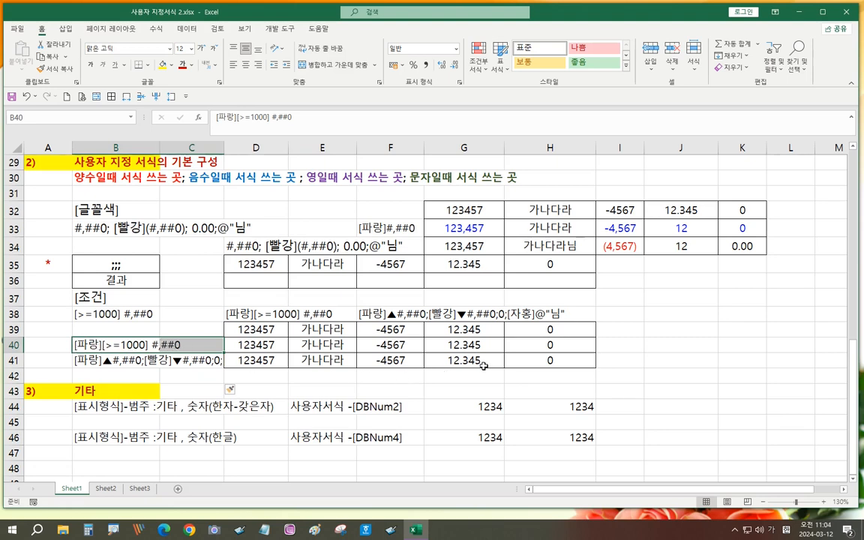
- Replace G/표준 with [파랑][>=1000]#,##0 on D40:H40 so 123457 shows as blue 123,457
drag(255, 345, 563, 339)
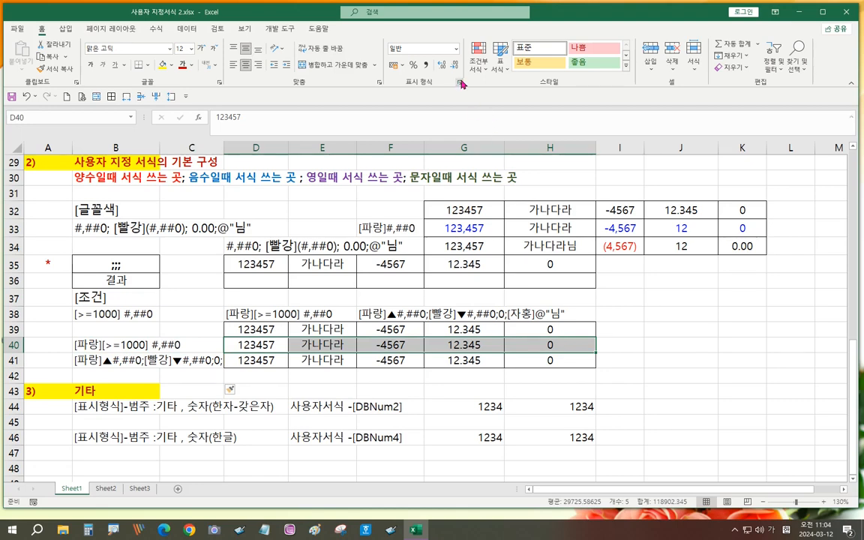
click(459, 82)
click(508, 295)
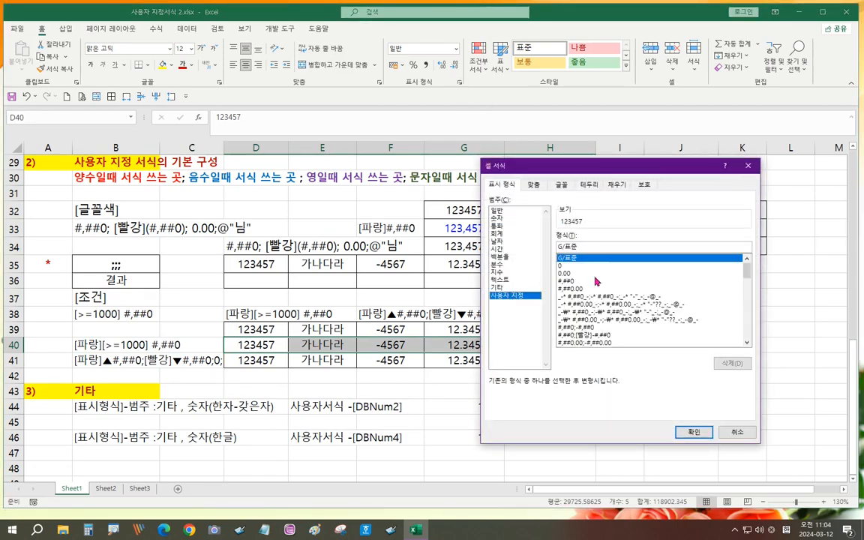
drag(587, 246, 538, 246)
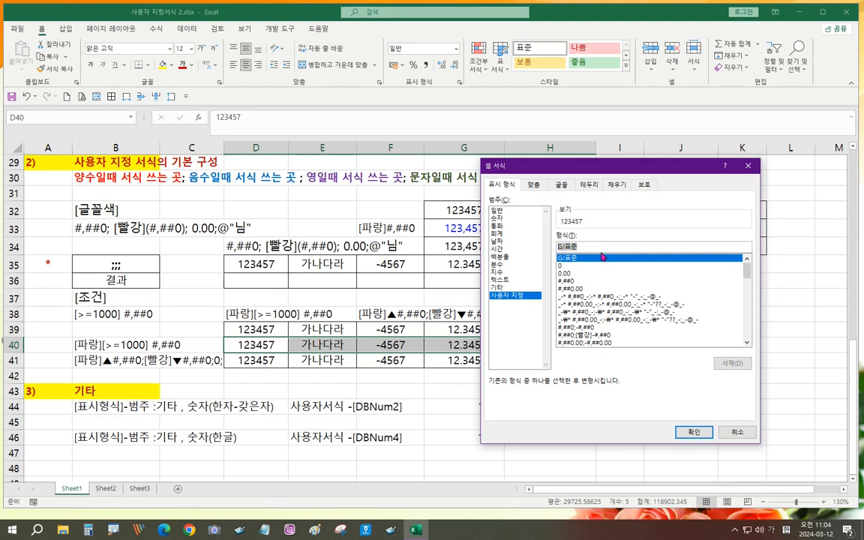
key(BackSpace)
text([)
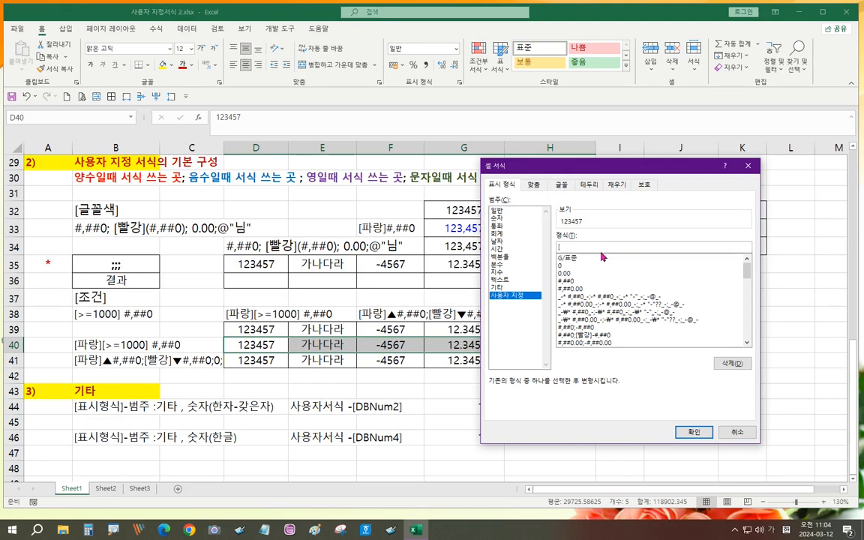
text(파랑][>=1000]#,##0)
click(694, 433)
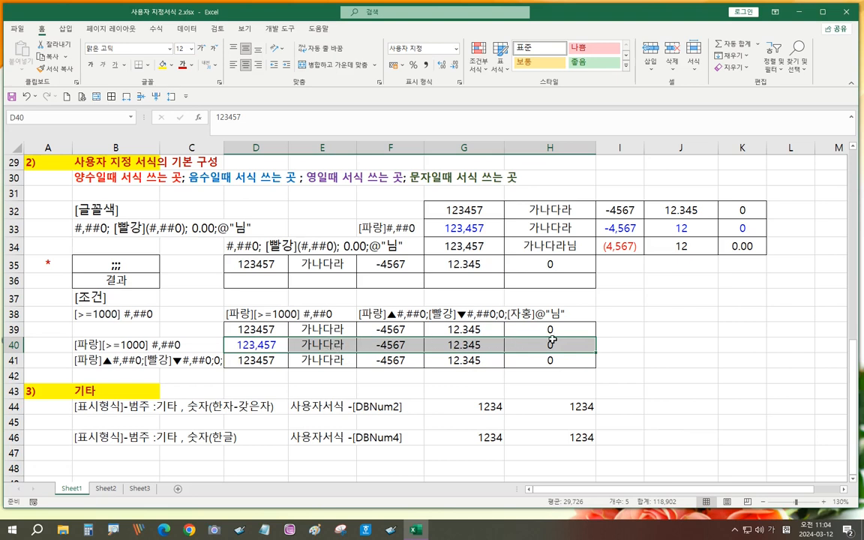
- Move row 41's code label into A41 and widen column C to show it uncut
click(79, 363)
drag(79, 363, 58, 360)
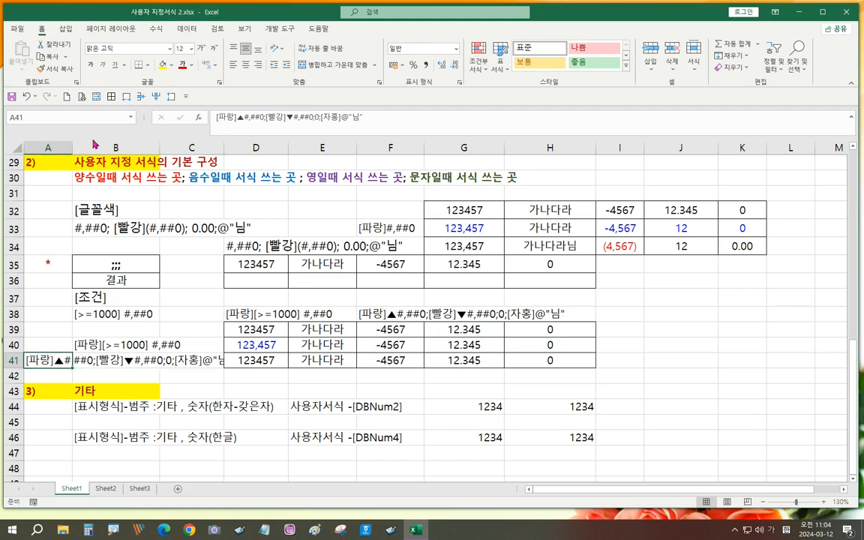
mouse_move(224, 150)
mouse_down()
mouse_move(241, 153)
mouse_move(235, 152)
mouse_up()
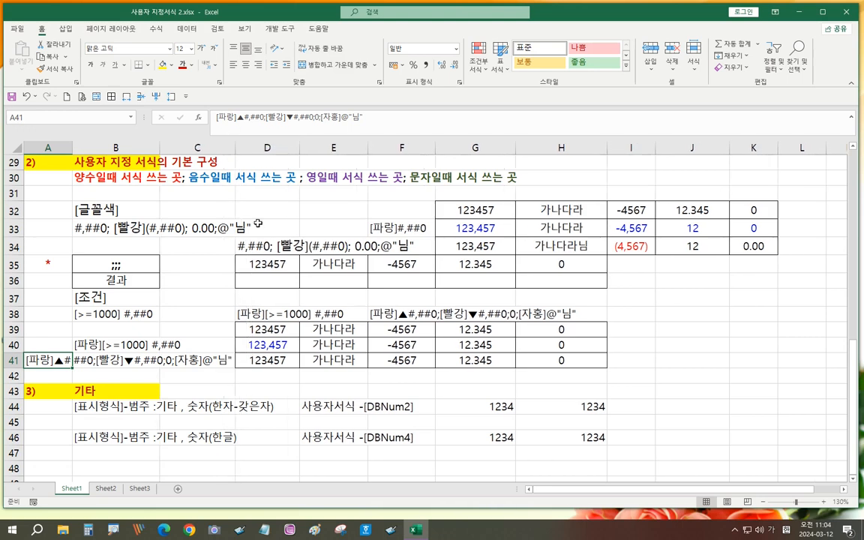
click(96, 372)
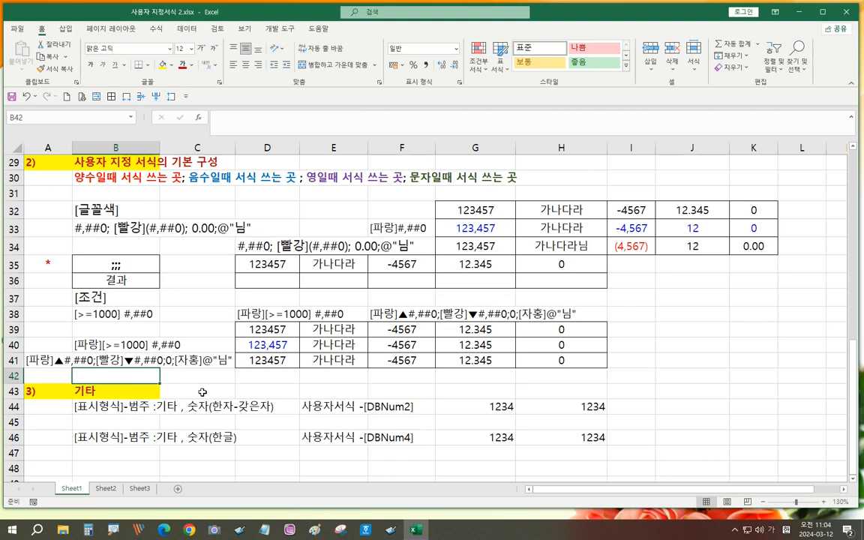
drag(255, 360, 570, 361)
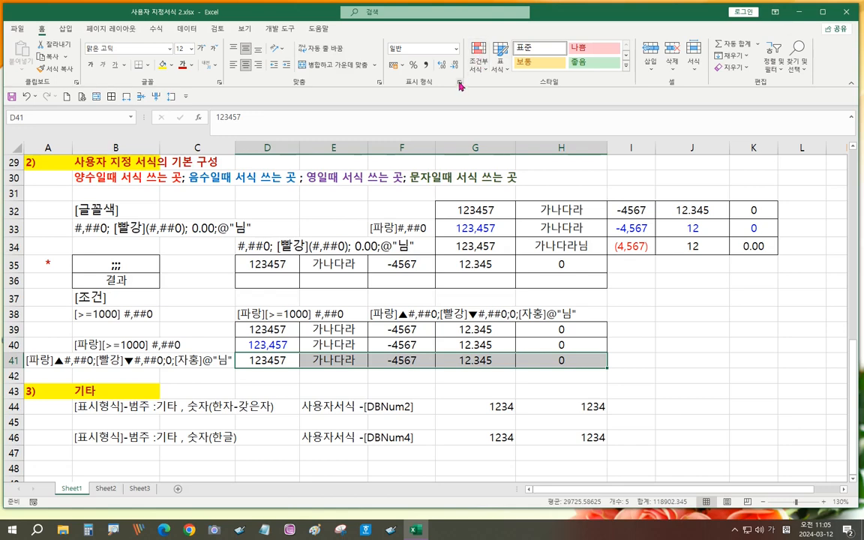
- For D41:H41, start the custom code [파랑][>=1000]#,##0 with a ㅁ placeholder before #,##0
key(ctrl+1)
click(518, 290)
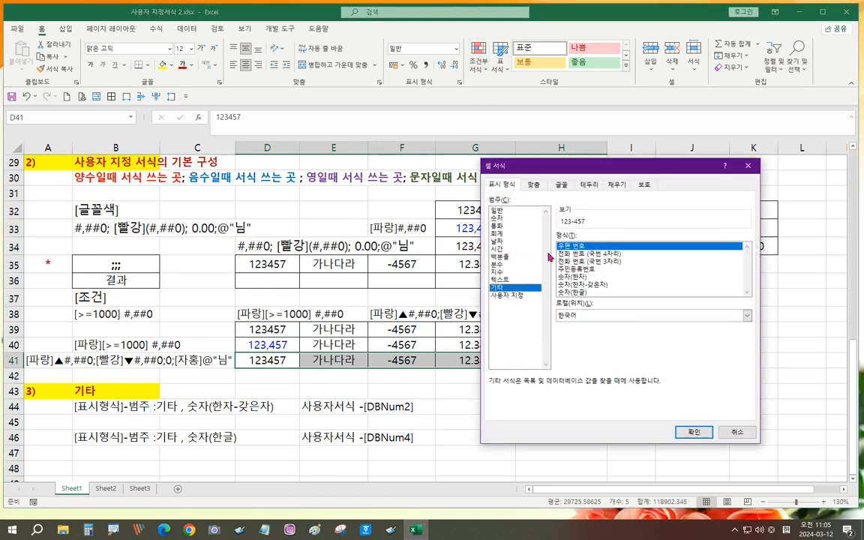
click(510, 296)
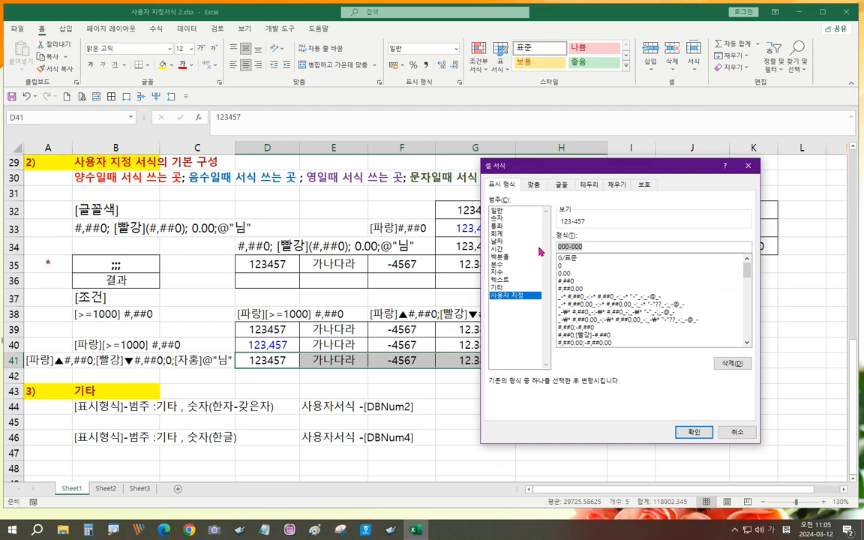
text([파랑])
text([>=1000]#,###)
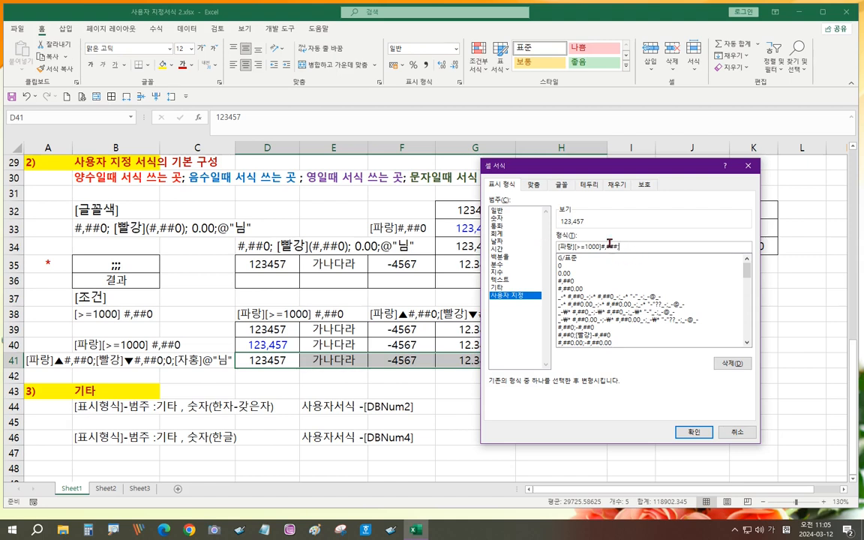
key(BackSpace)
key(BackSpace)
text(0)
key(Left)
key(Left)
key(Left)
text(ㅁ)
- Insert ▲ before the positive pattern and add a [빨강]▼ section for negatives
key(Hangul_Hanja)
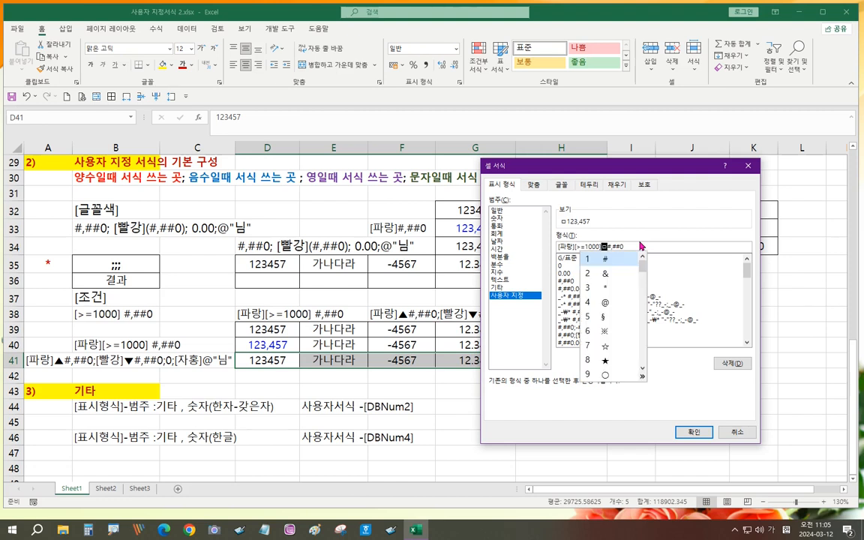
key(Tab)
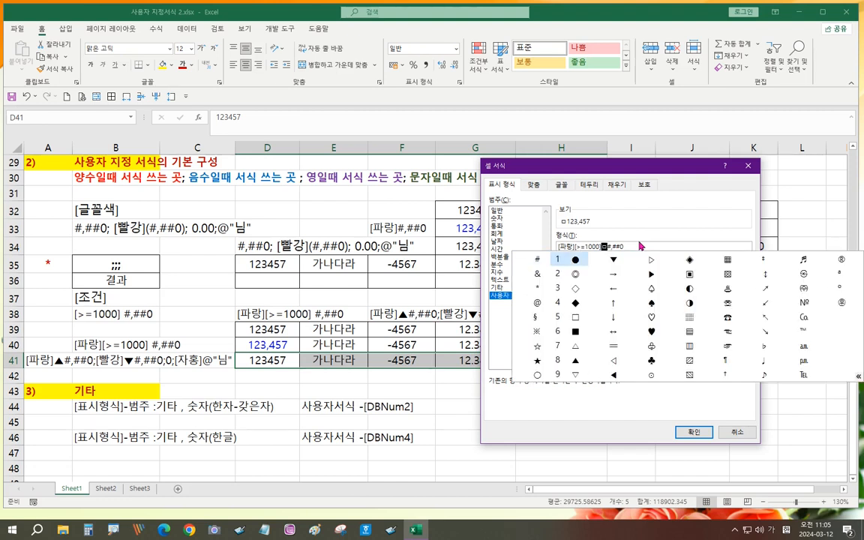
key(Down)
key(Down)
key(Down)
key(Down)
key(Down)
key(Down)
key(Down)
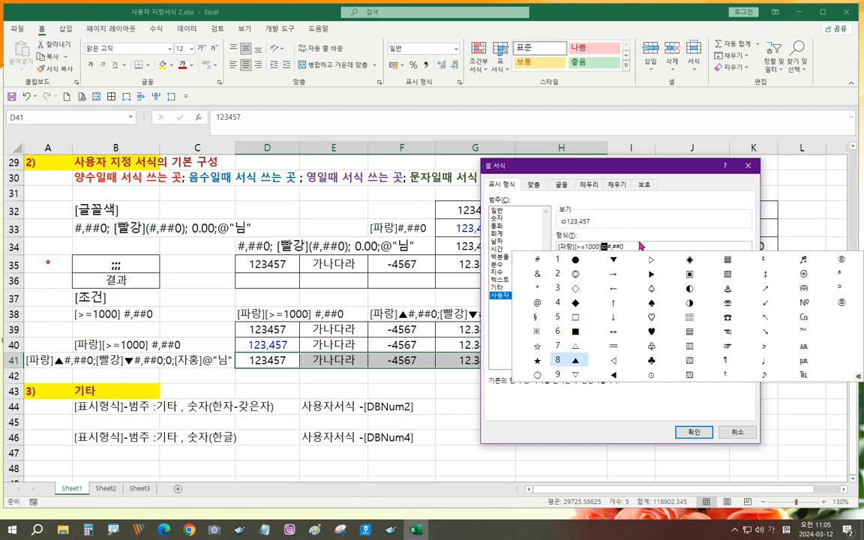
key(Return)
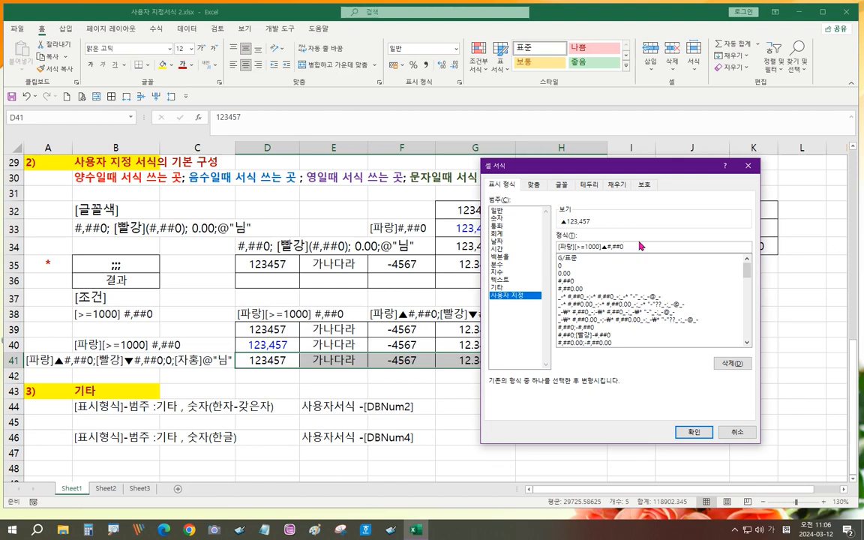
text(#,##0;[빨강]ㅁ)
key(Hangul_Hanja)
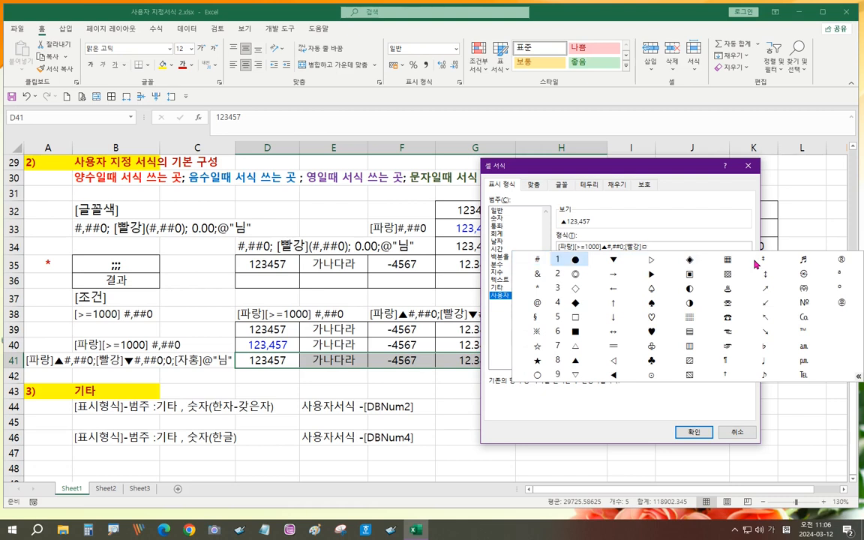
key(Right)
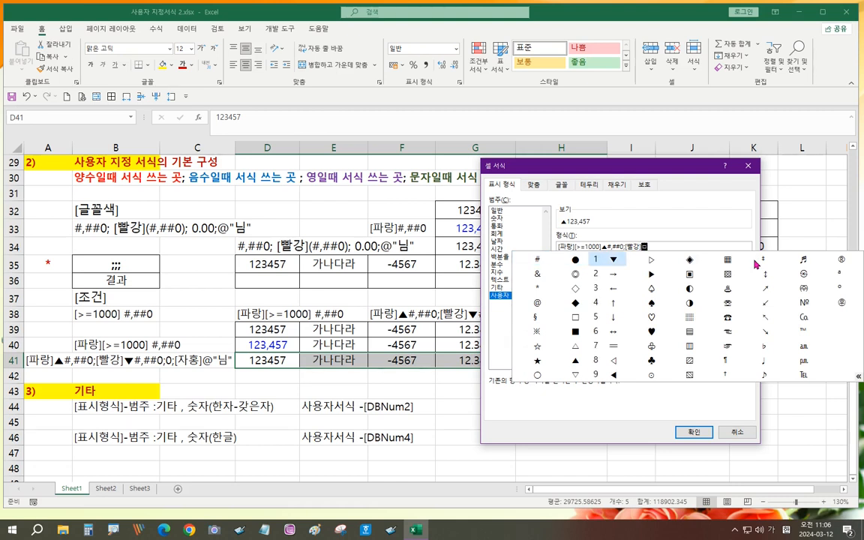
key(Return)
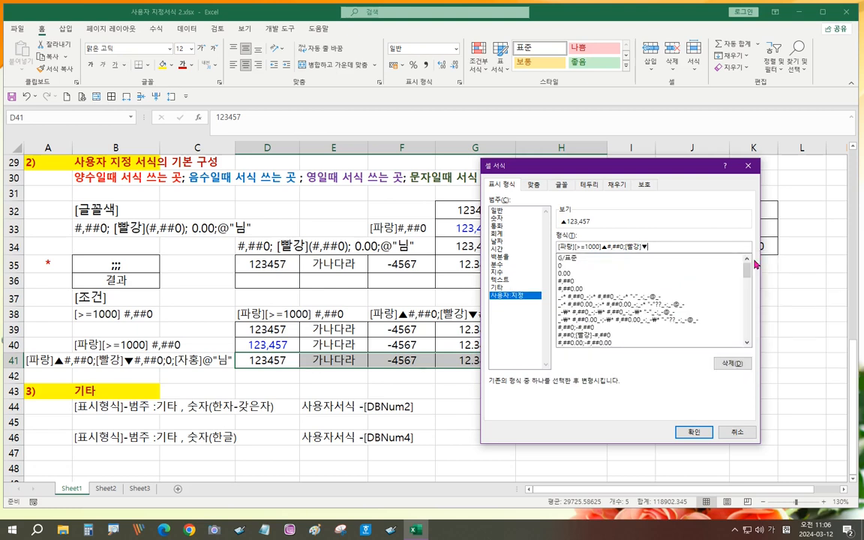
- Finish the code with #,##0;0;[자홍]@"님", copy it, and apply it to row 41
text(#,##0)
text(;)
text(;0)
text([자홍)
text(])
text(@"ㄴ)
text("님")
drag(713, 246, 682, 246)
click(700, 245)
key(BackSpace)
text(님)
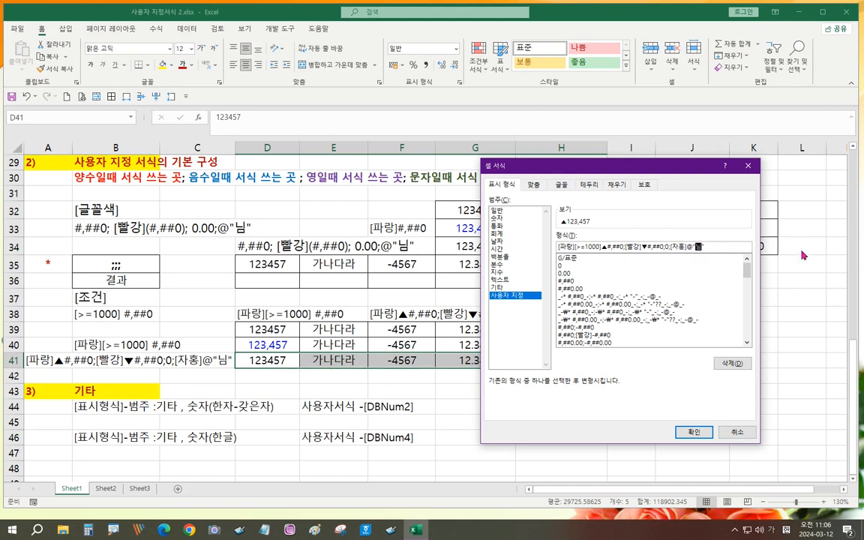
double_click(696, 245)
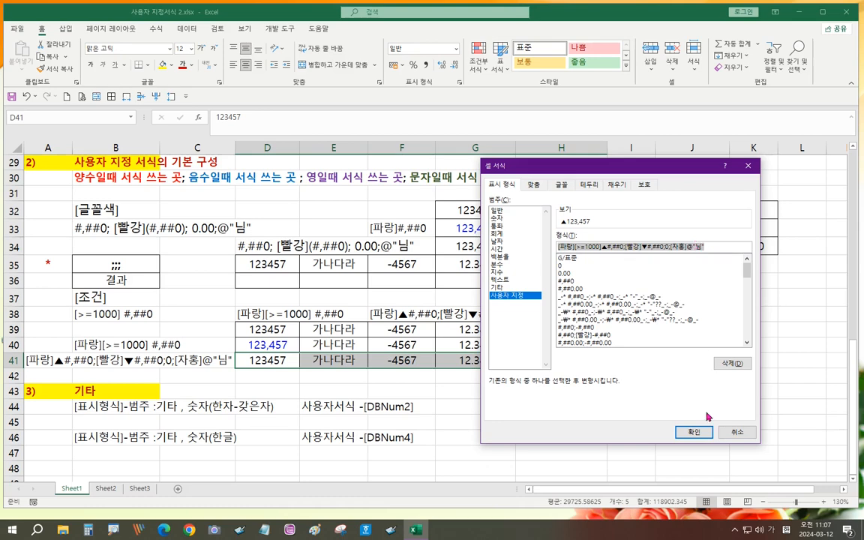
click(692, 431)
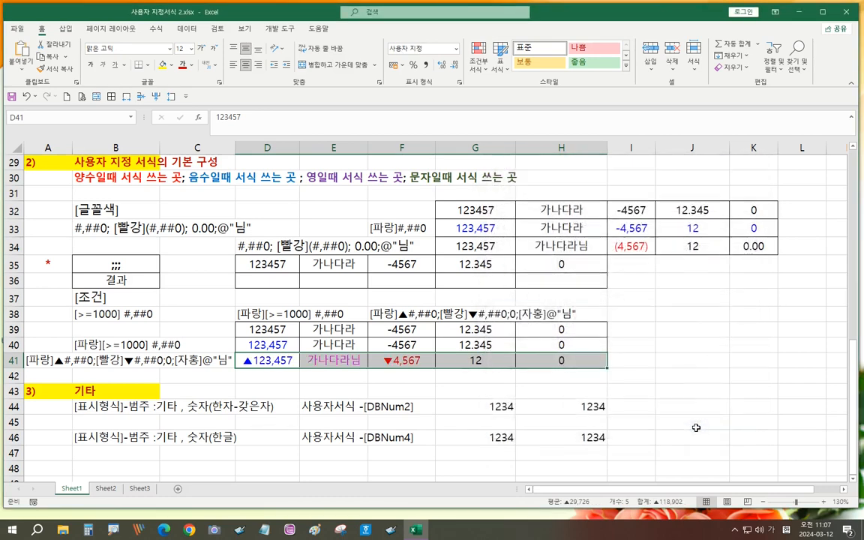
- Paste the copied format code into A41 and adjust the column widths to fit it
click(39, 361)
text([>=1000])
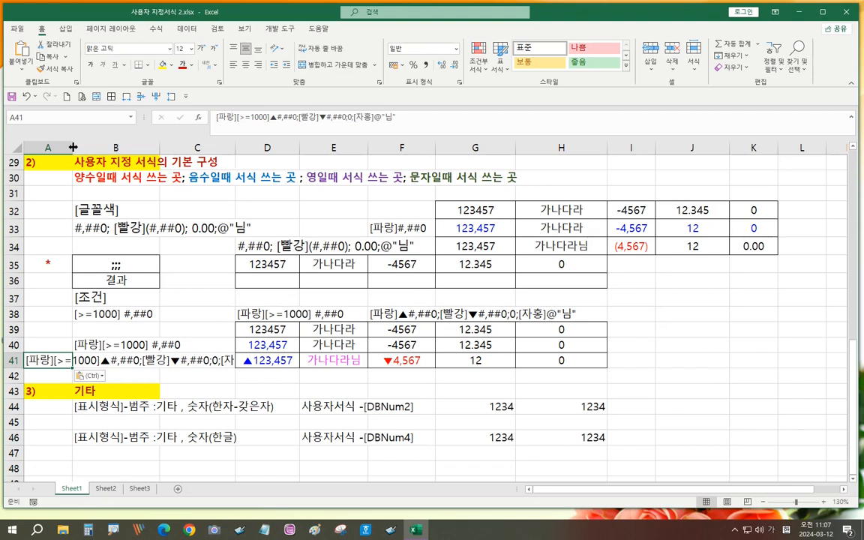
drag(72, 147, 118, 146)
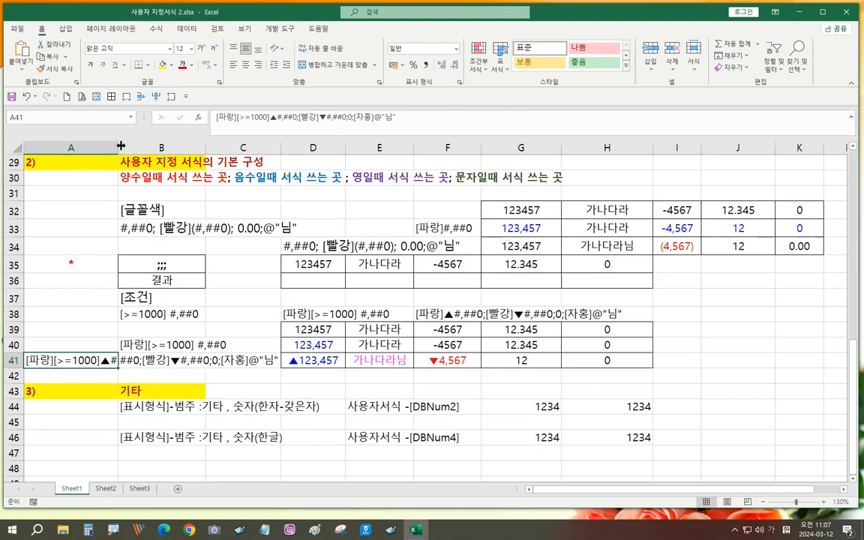
drag(118, 147, 55, 150)
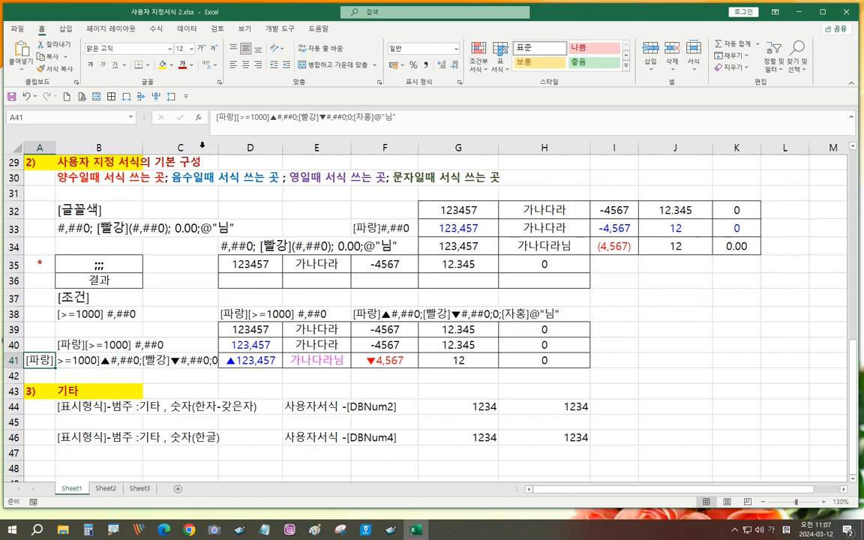
drag(138, 147, 180, 155)
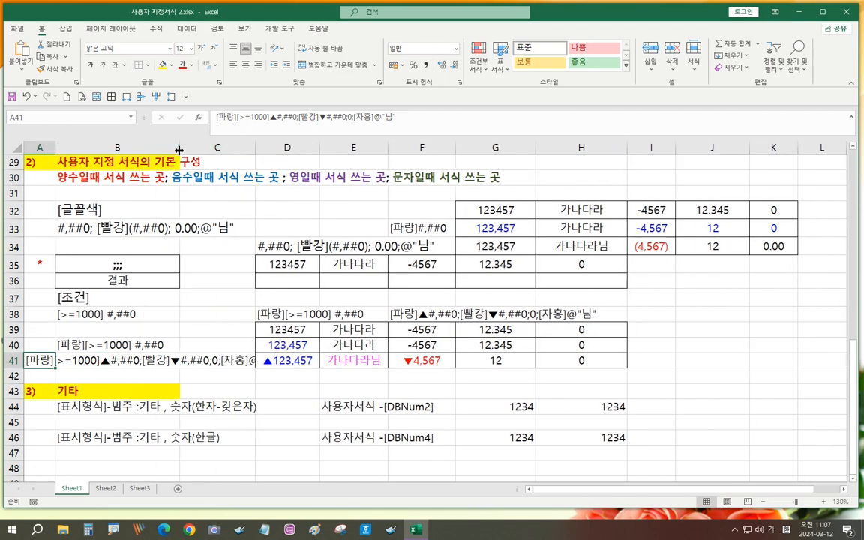
drag(257, 147, 275, 147)
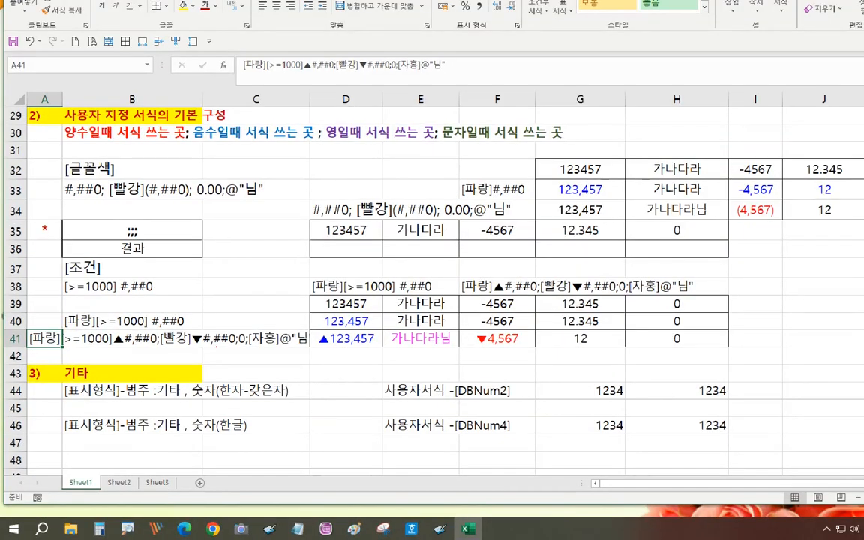
drag(28, 349, 91, 347)
drag(99, 348, 120, 344)
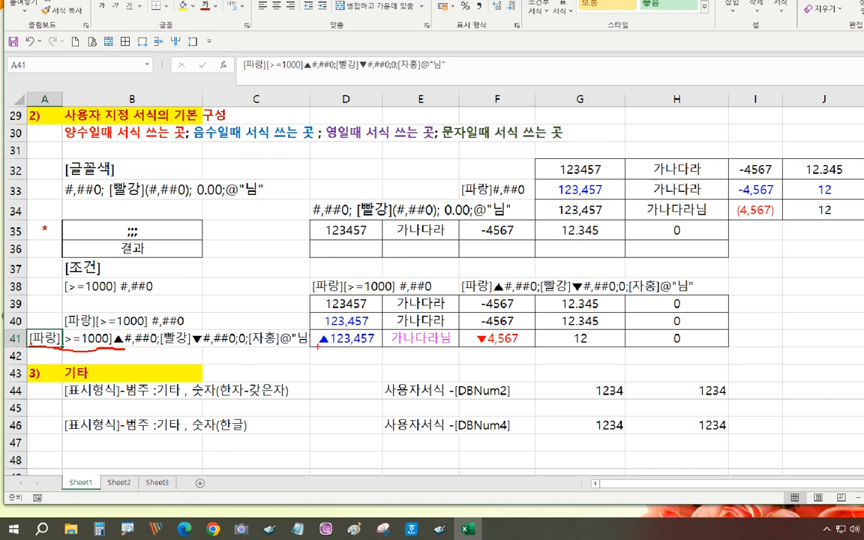
drag(319, 346, 372, 345)
drag(373, 345, 317, 350)
drag(156, 347, 23, 350)
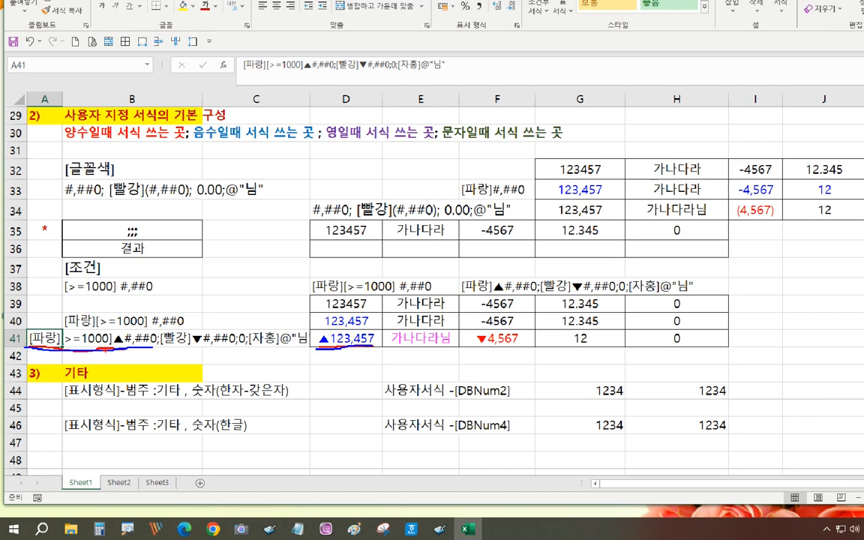
drag(163, 349, 212, 346)
drag(470, 347, 519, 346)
key(g)
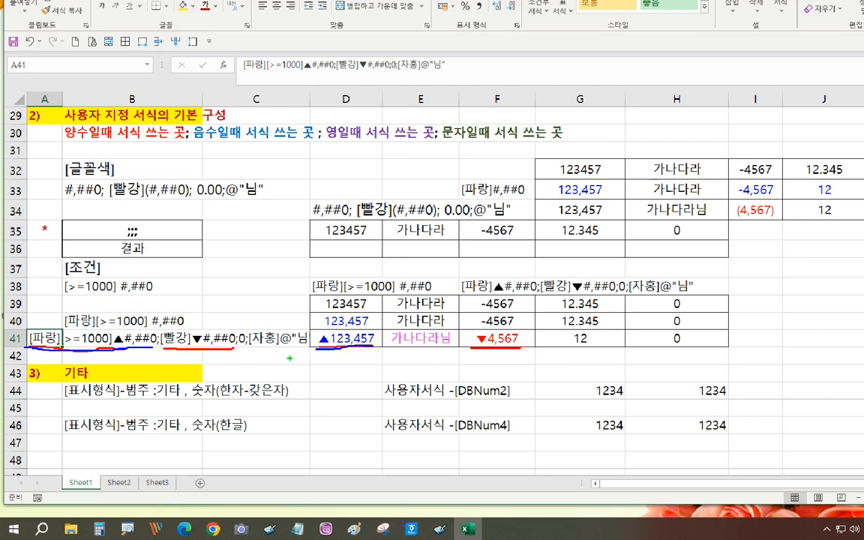
drag(238, 349, 248, 351)
drag(662, 347, 692, 348)
drag(253, 348, 304, 349)
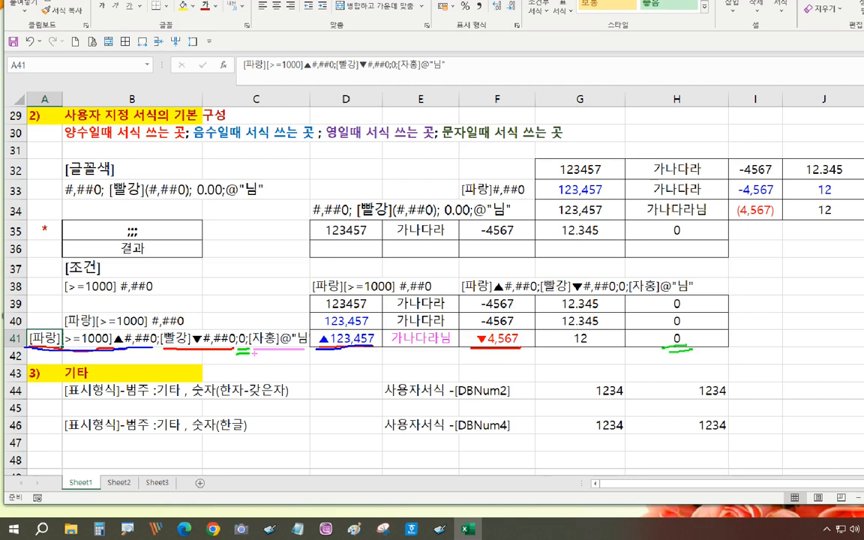
drag(256, 353, 304, 352)
drag(392, 351, 452, 353)
drag(582, 330, 567, 350)
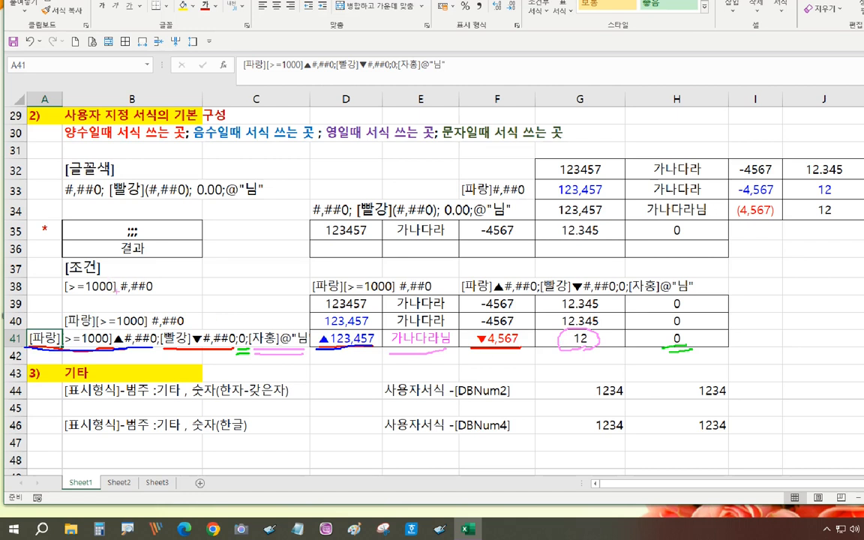
mouse_move(116, 294)
mouse_down()
mouse_move(86, 298)
mouse_move(60, 284)
mouse_move(108, 280)
mouse_up()
mouse_move(96, 328)
mouse_down()
mouse_move(56, 324)
mouse_move(99, 313)
mouse_move(96, 326)
mouse_up()
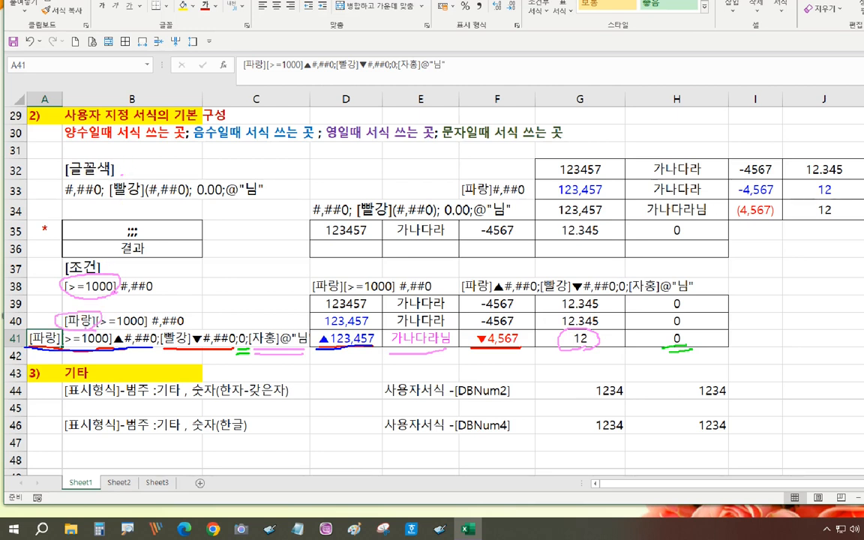
mouse_move(122, 176)
mouse_down()
mouse_move(60, 171)
mouse_move(111, 166)
mouse_move(120, 179)
mouse_move(109, 187)
mouse_move(139, 201)
mouse_move(154, 186)
mouse_up()
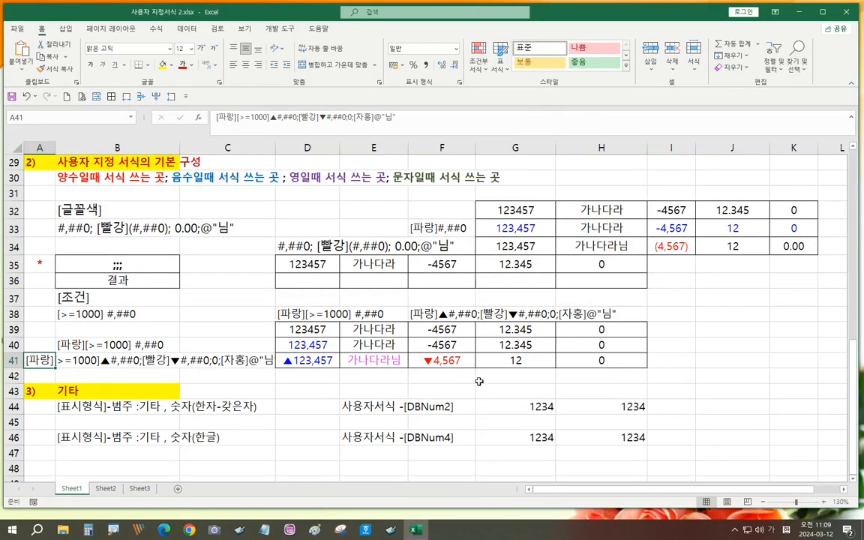
- Select the 1234 value in H44 of the 기타 DBNum section and open Format Cells
scroll(458, 329, down, 2)
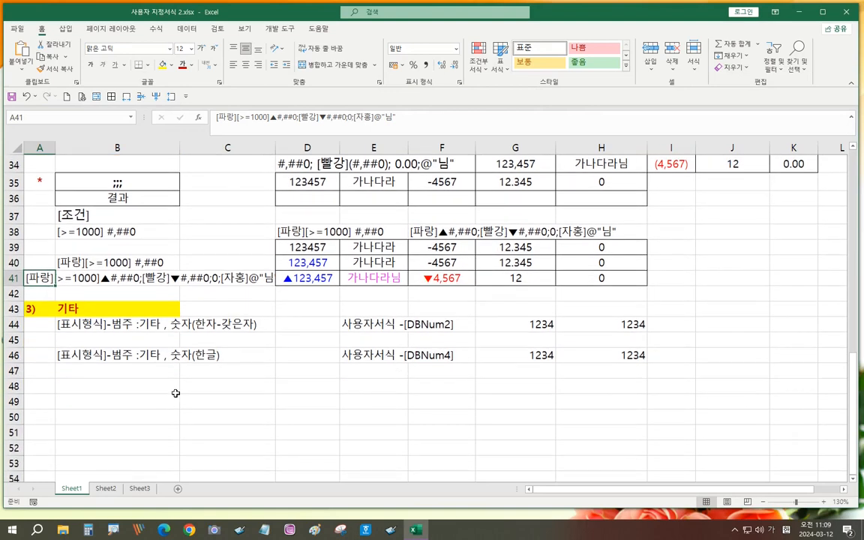
click(70, 308)
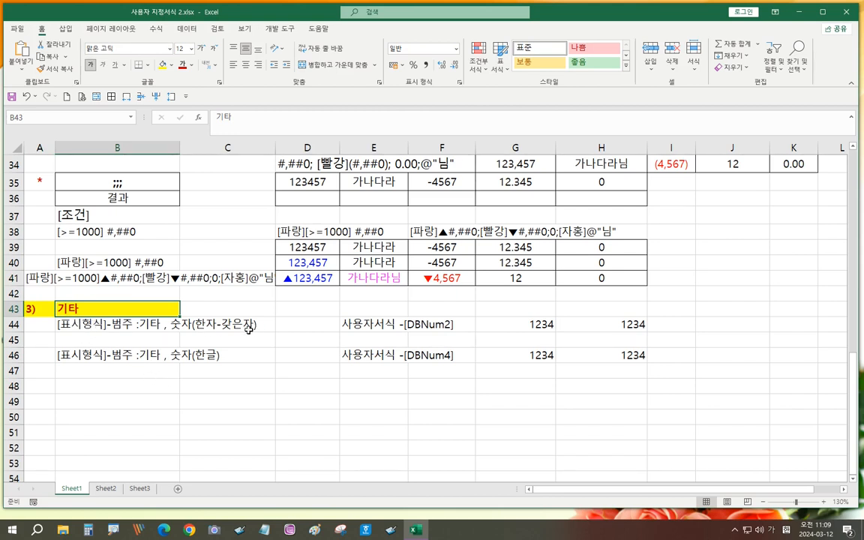
click(126, 325)
click(90, 357)
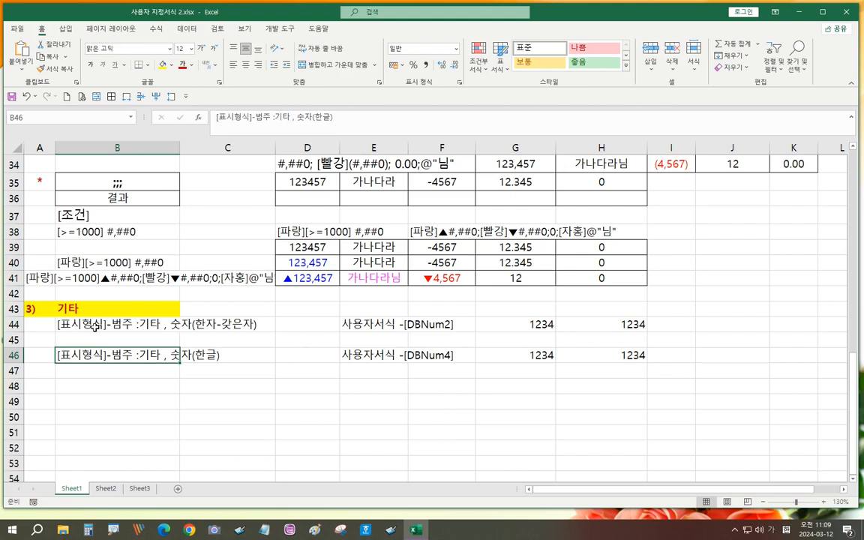
click(529, 325)
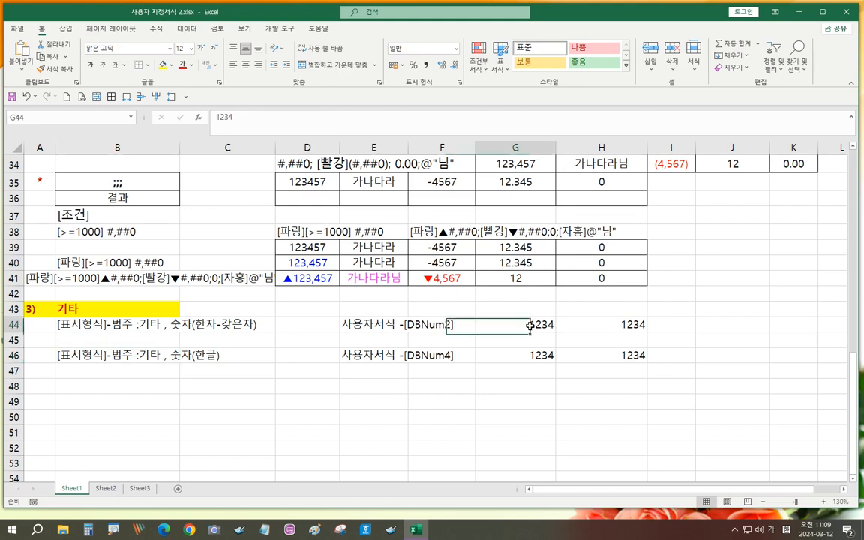
click(612, 325)
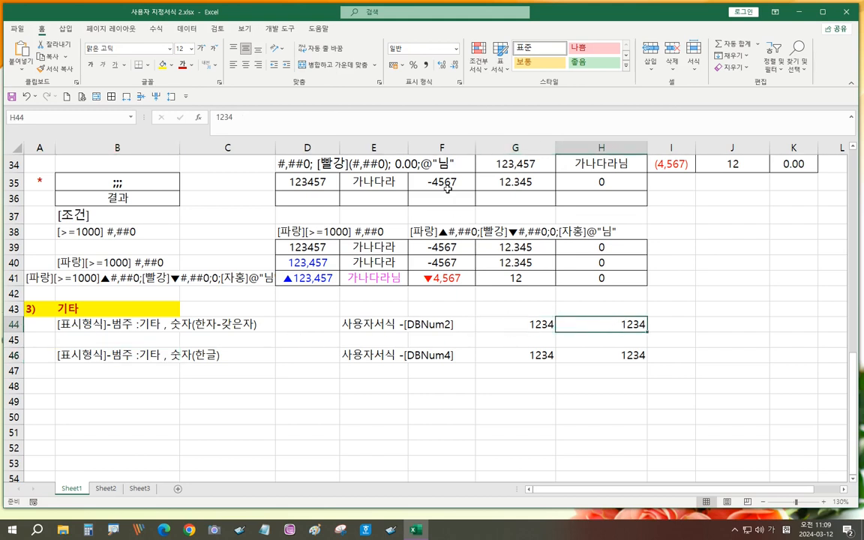
click(459, 83)
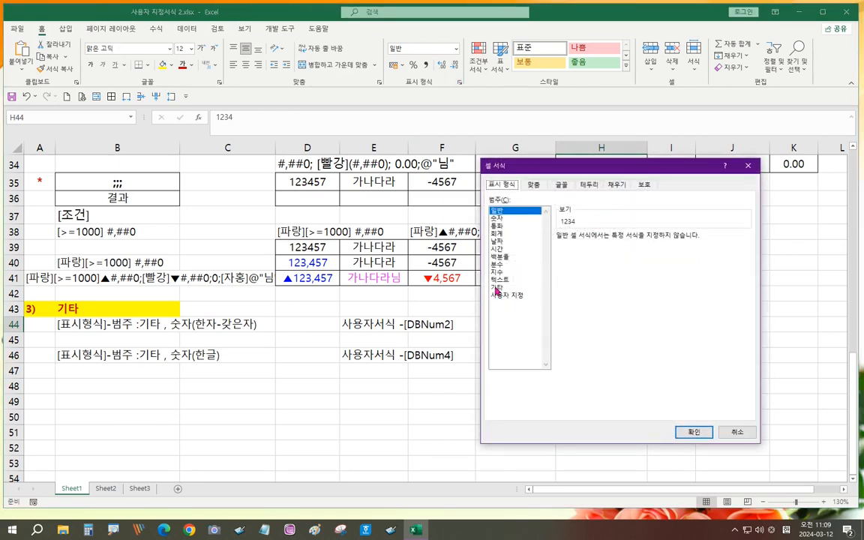
- Apply the 숫자(한자-갖은자) [DBNum2] format to H44 so it shows 壹阡貳百參拾四
click(496, 290)
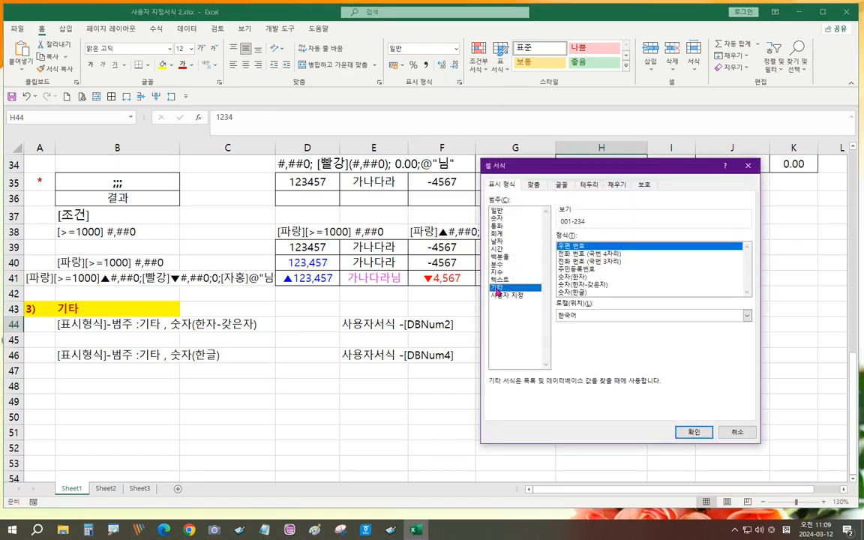
click(595, 285)
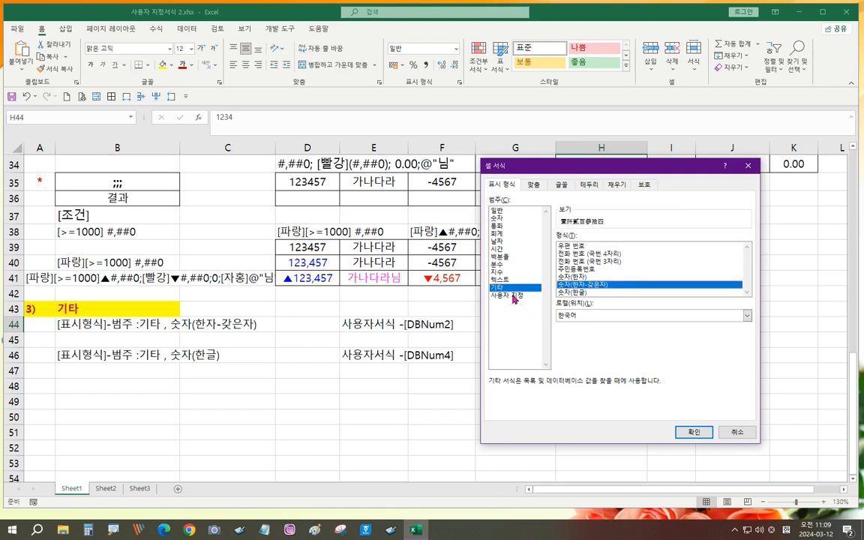
click(514, 297)
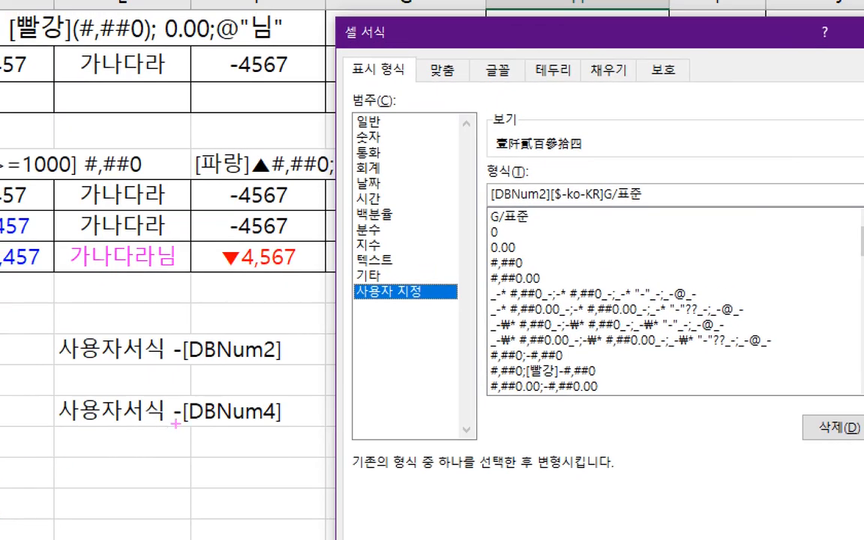
drag(176, 424, 269, 426)
drag(179, 365, 315, 363)
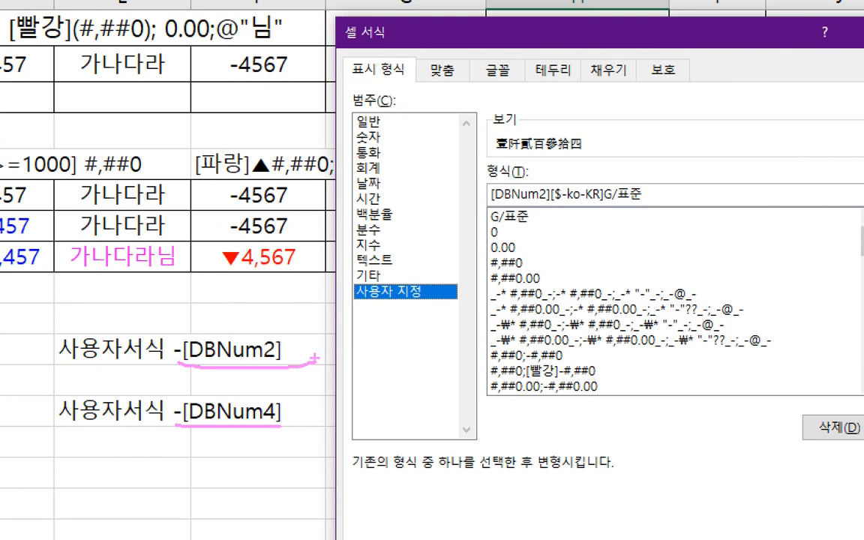
drag(492, 203, 536, 202)
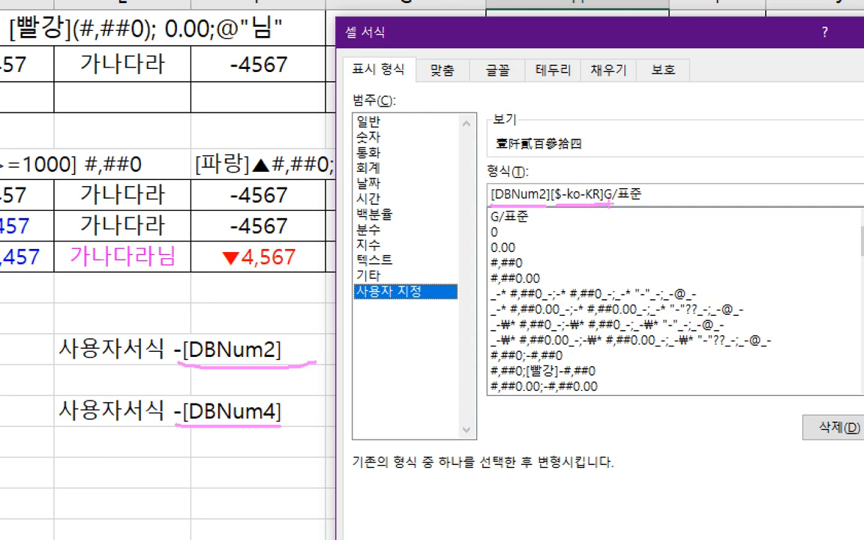
key(Escape)
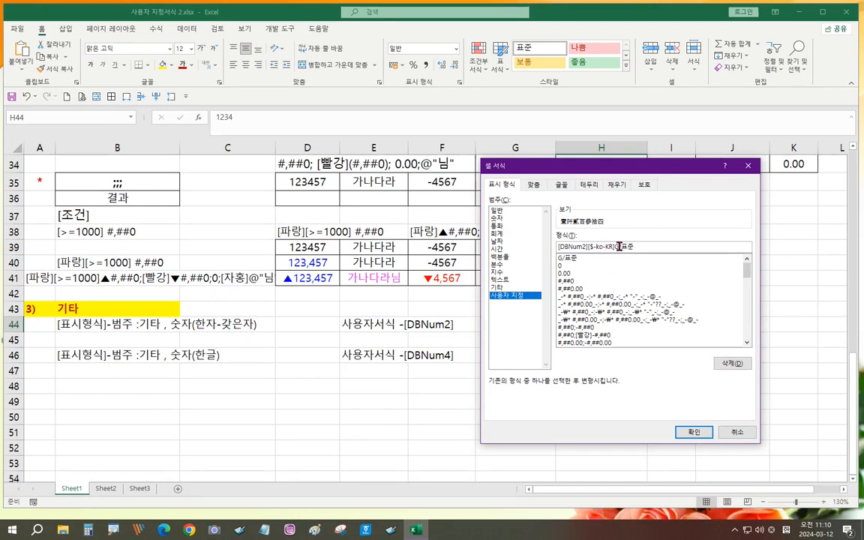
click(693, 432)
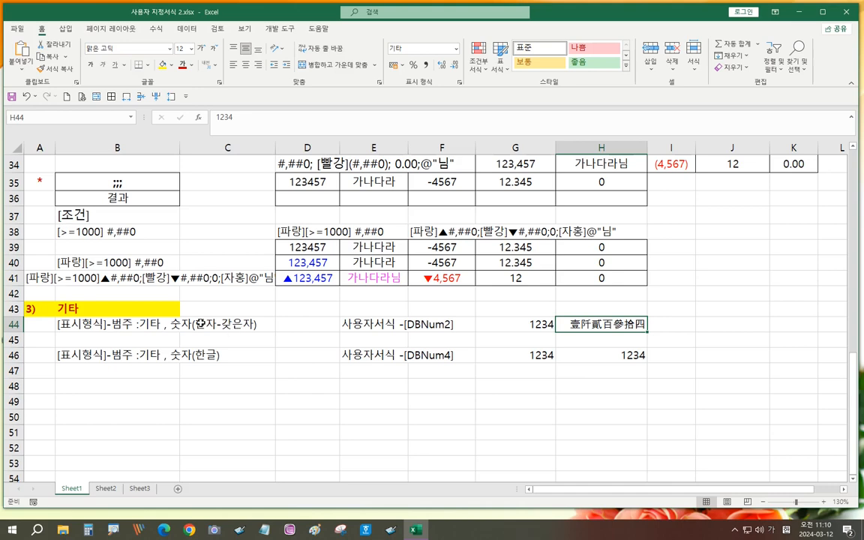
- Give H46 the 숫자(한글) [DBNum4] format so 1234 reads 일천이백삼십사
click(615, 357)
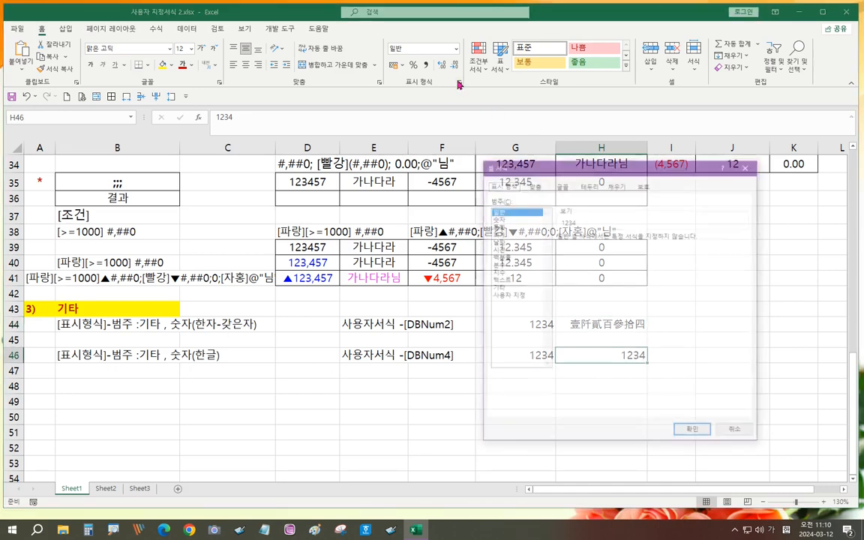
key(ctrl+1)
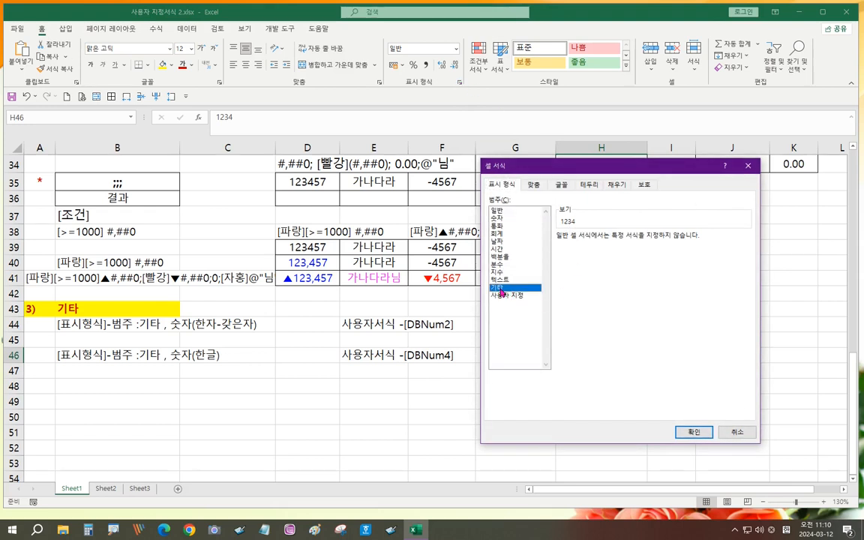
click(500, 290)
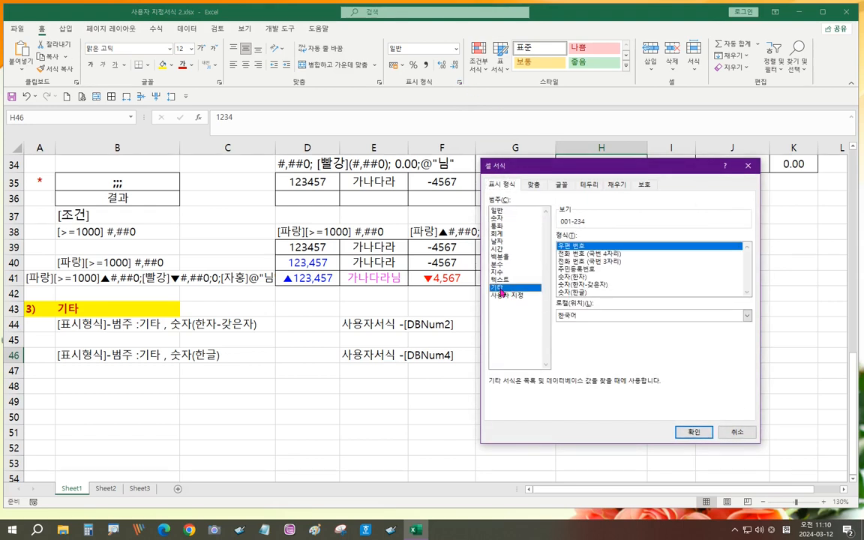
click(572, 292)
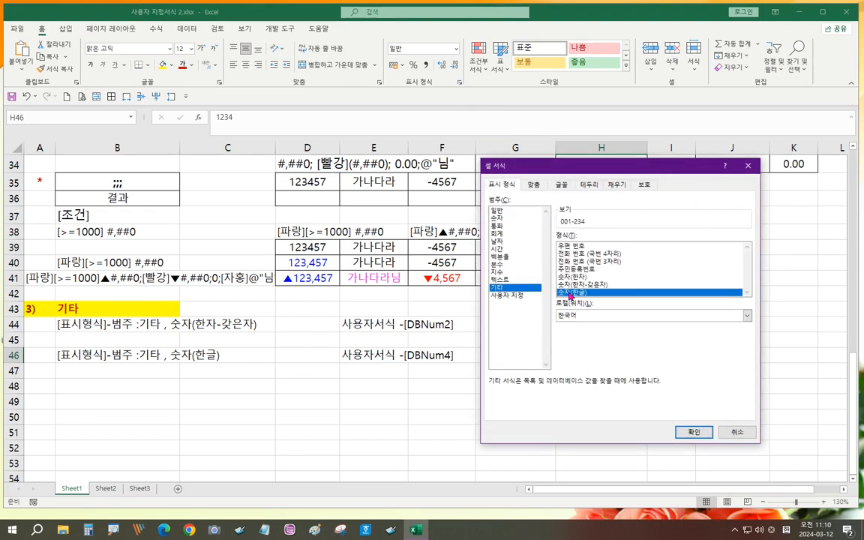
click(507, 297)
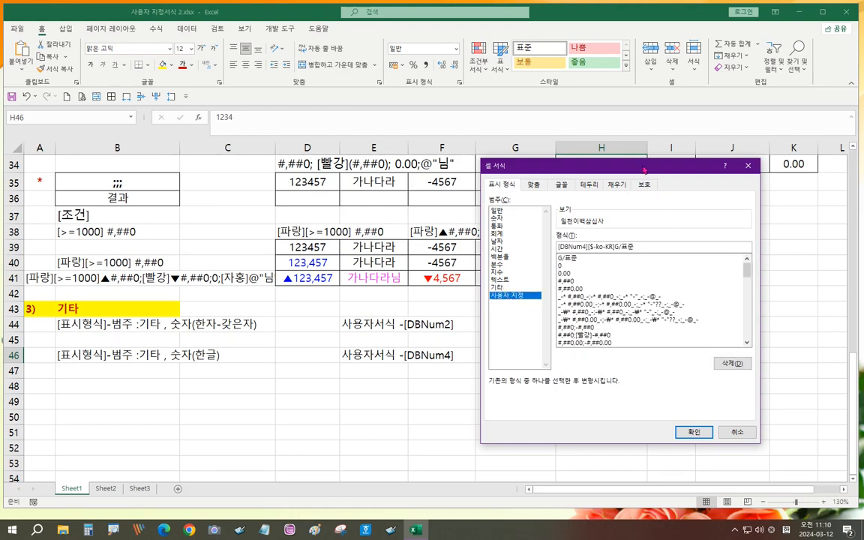
drag(644, 169, 649, 66)
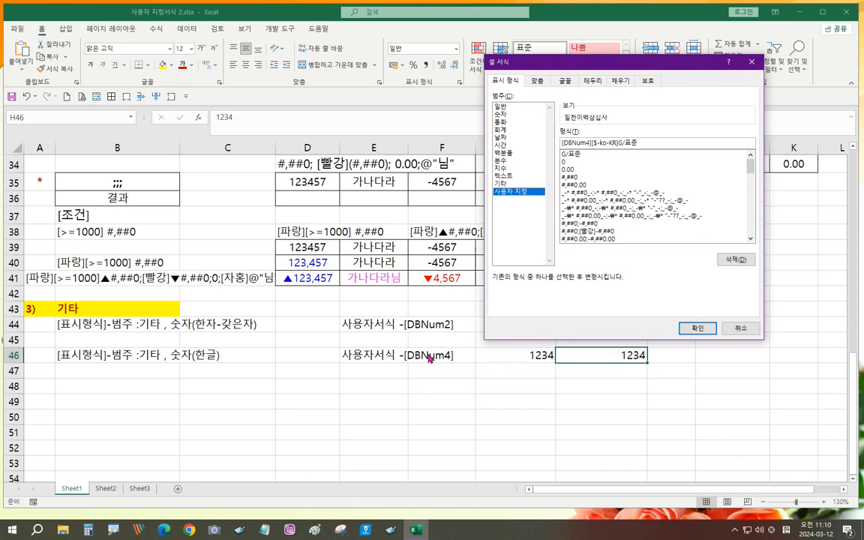
click(698, 328)
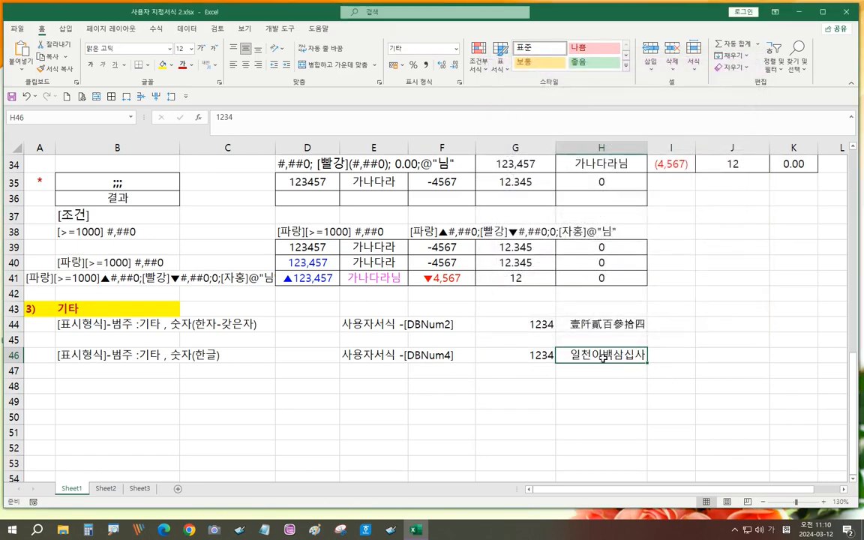
click(129, 387)
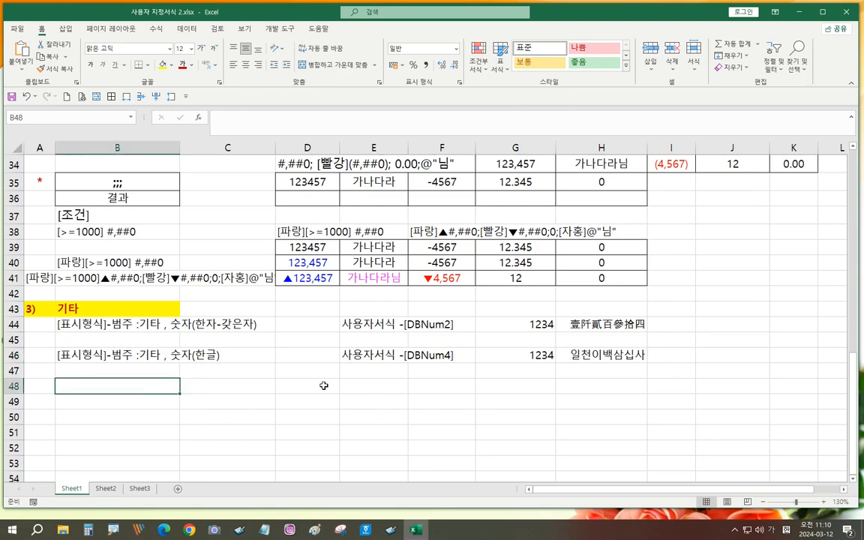
- Apply the 기타 resident registration number format to cell B48
click(459, 84)
click(513, 184)
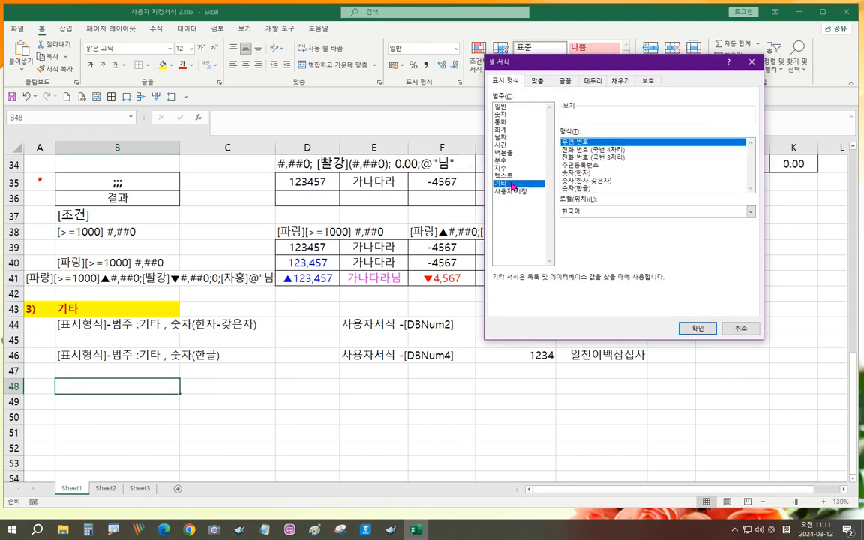
click(589, 150)
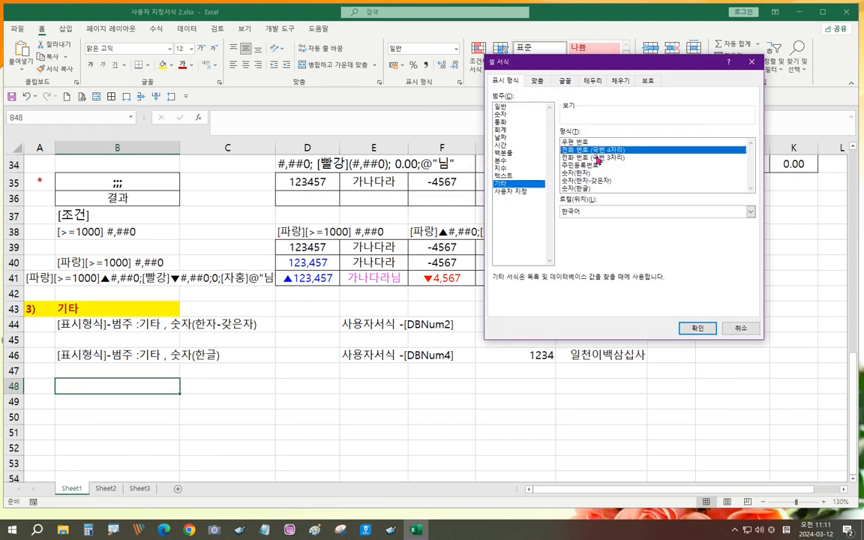
click(590, 157)
click(593, 165)
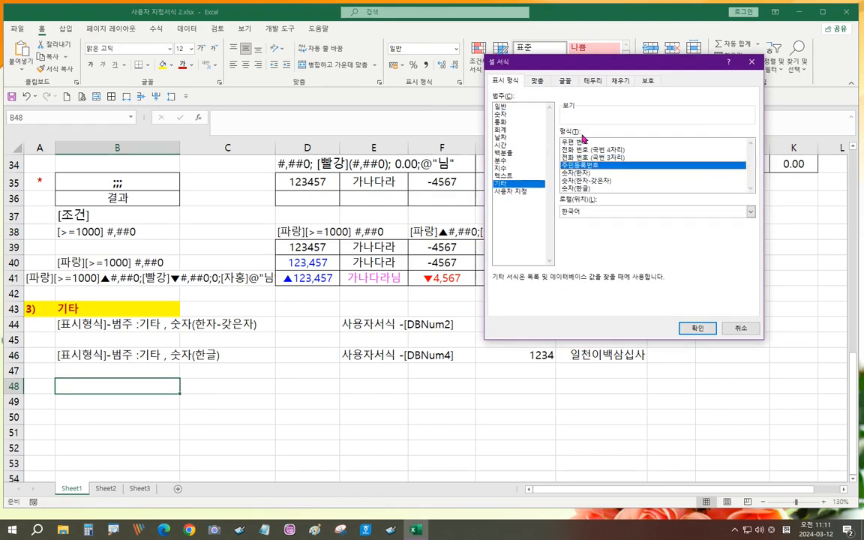
click(697, 329)
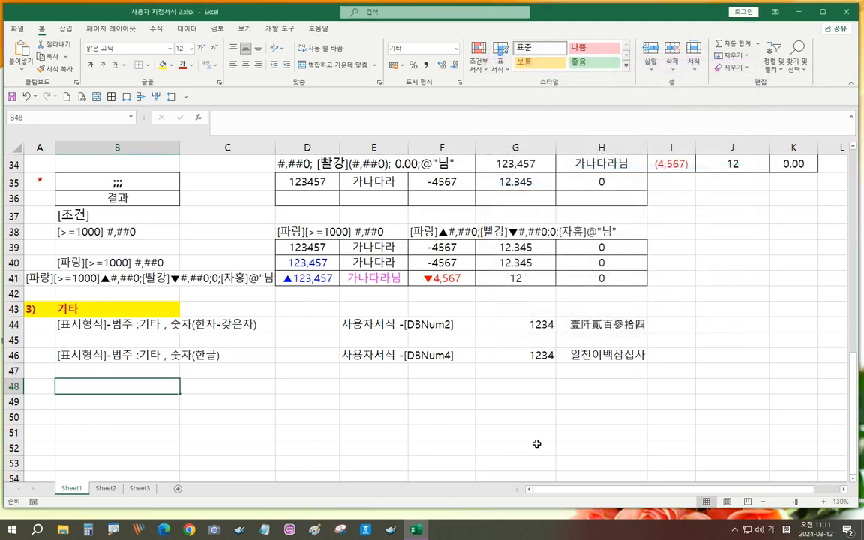
- Enter labels 우편번호, 전화- 국번 3, 전화- 국번 4 (via fill) and 사업자번호 in column B
text(ㅇ)
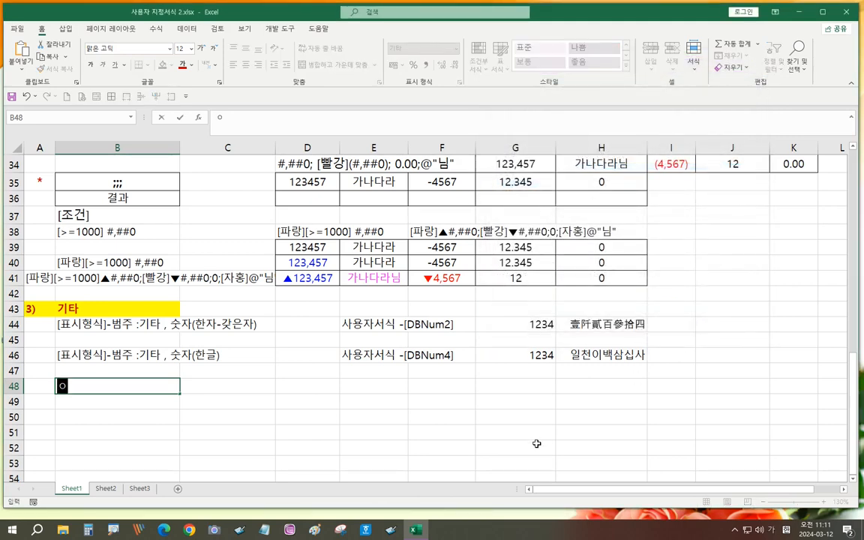
text(ㅜ편ㅂㅓㄴ호)
key(Return)
key(Return)
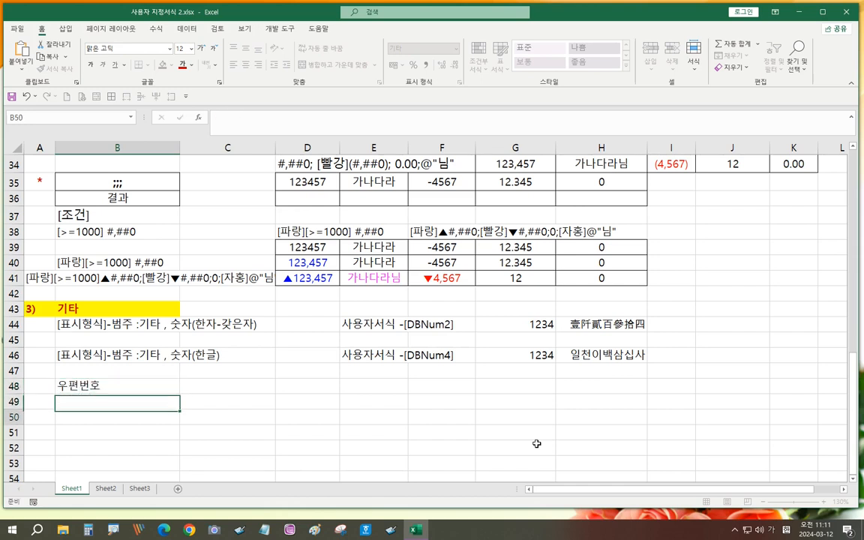
text(전화)
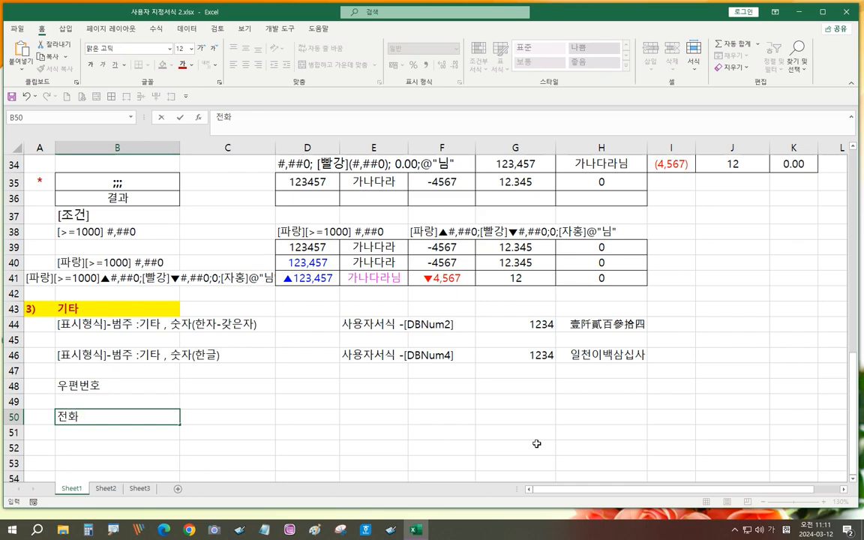
text(- ㄱㅜㄱ번 3)
key(Return)
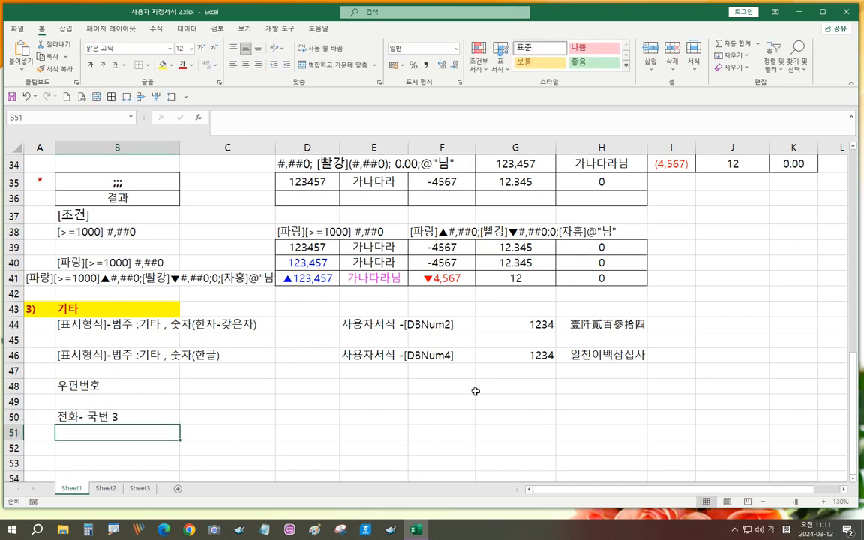
click(177, 422)
drag(180, 424, 177, 435)
click(105, 460)
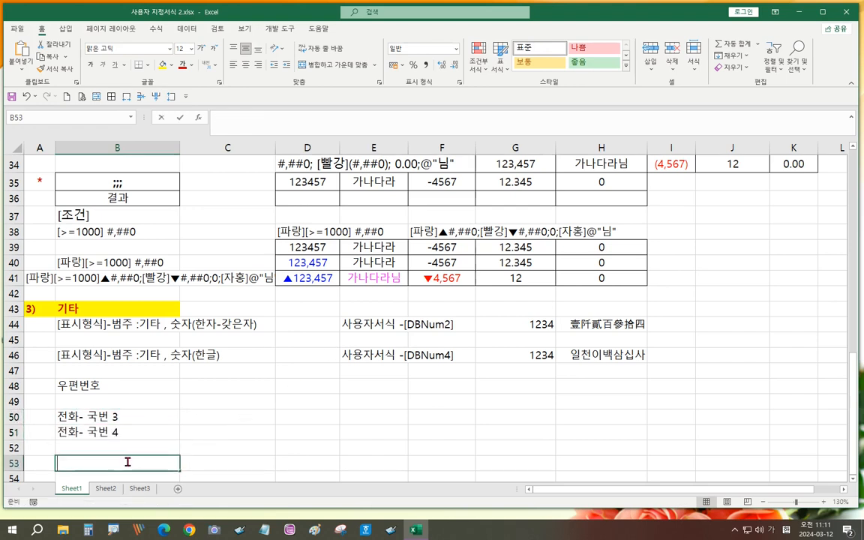
text(상업자번호)
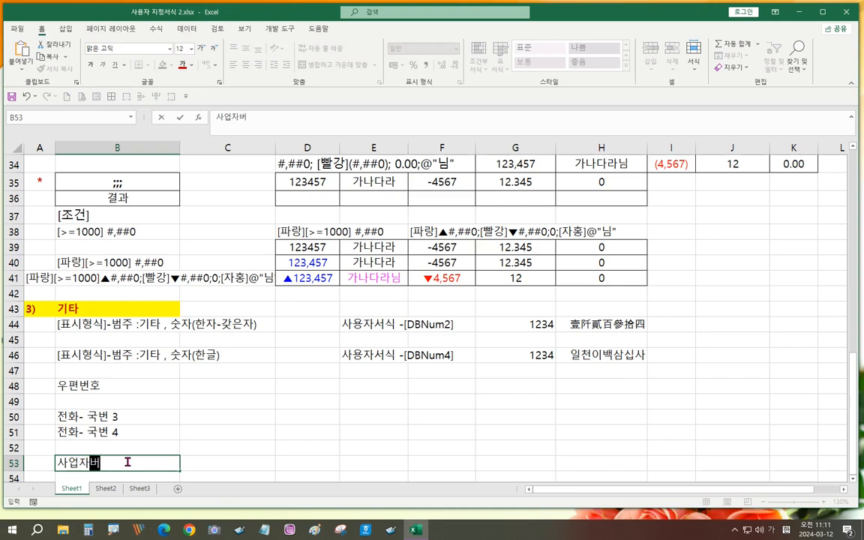
key(Return)
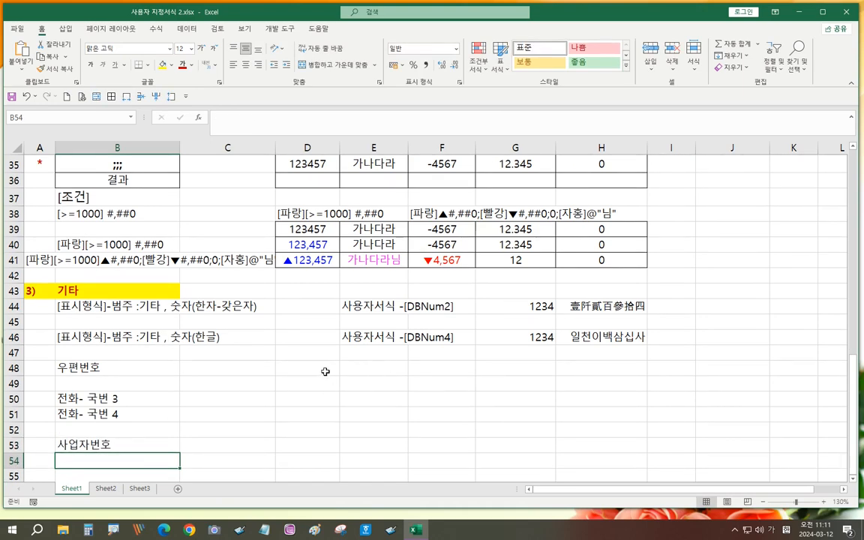
- Enter postal sample 123456 in G48 and copy it into H48
click(536, 365)
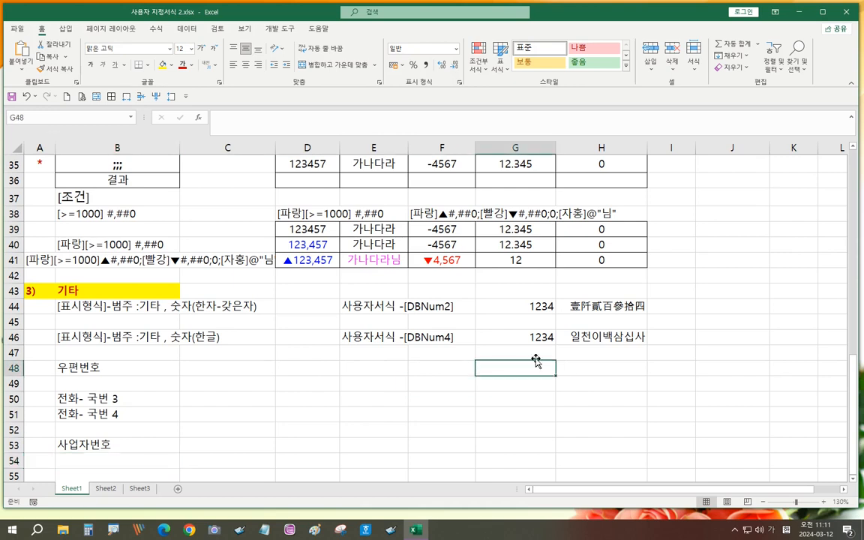
text(1)
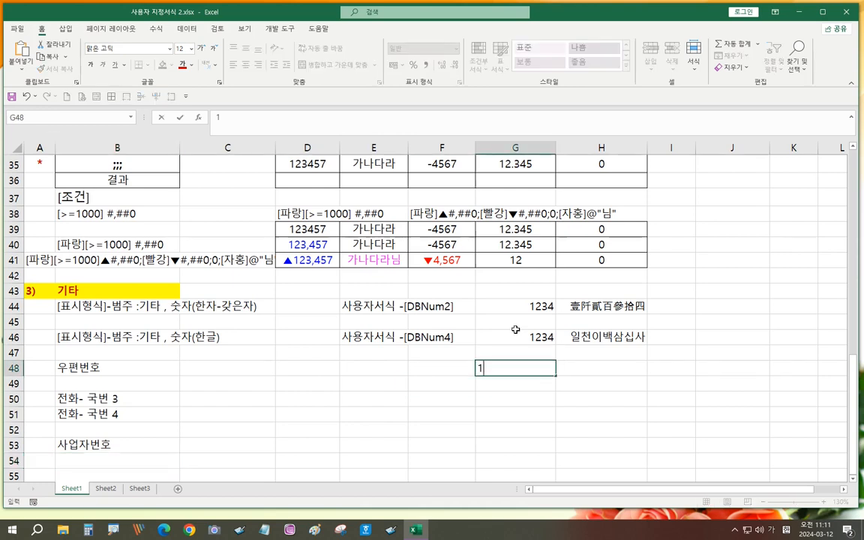
text(23456)
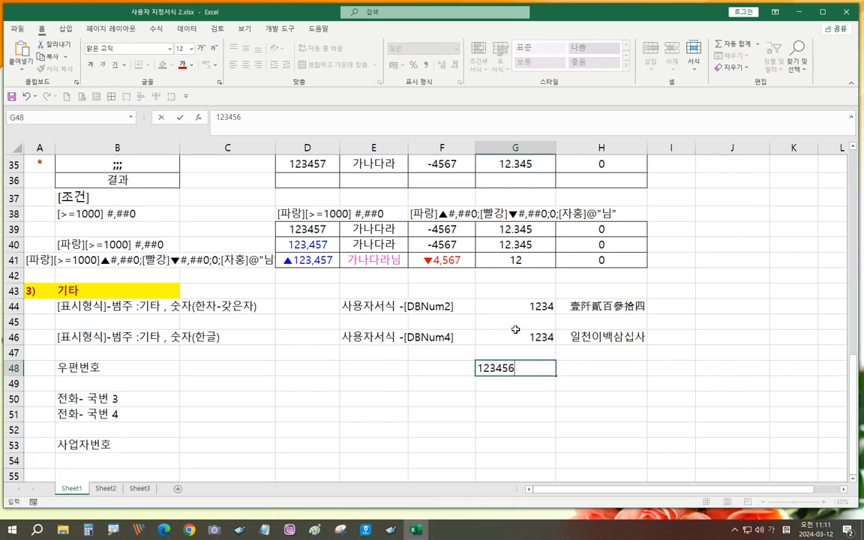
key(Return)
click(530, 369)
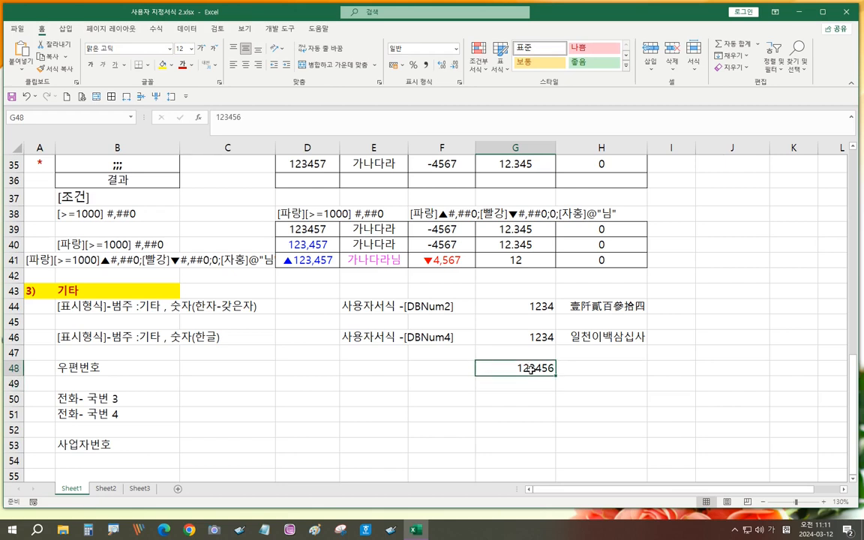
key(ctrl+c)
click(575, 366)
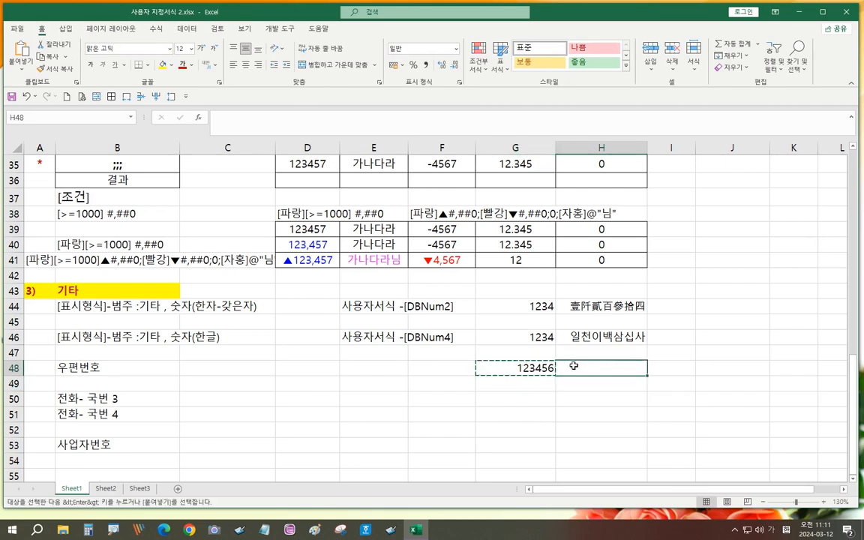
key(ctrl+v)
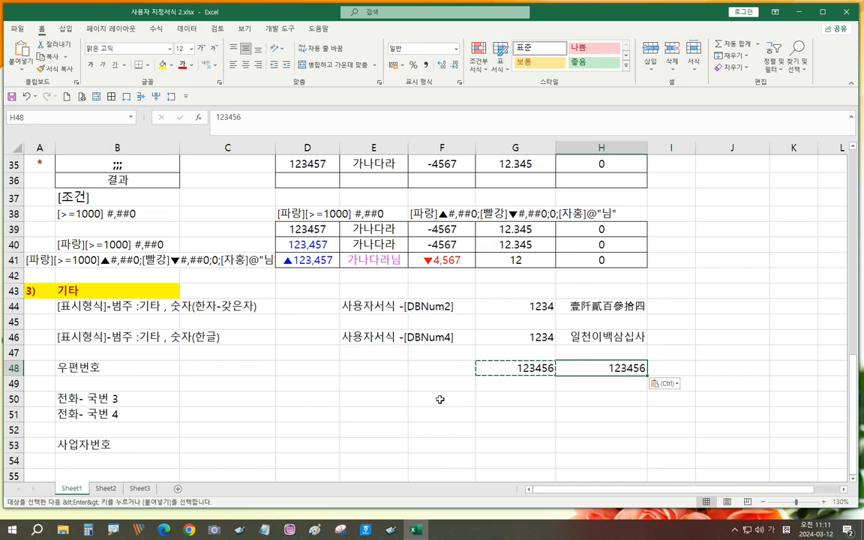
- Enter phone samples 21234567 in G50 and 226138090 in G51
click(490, 395)
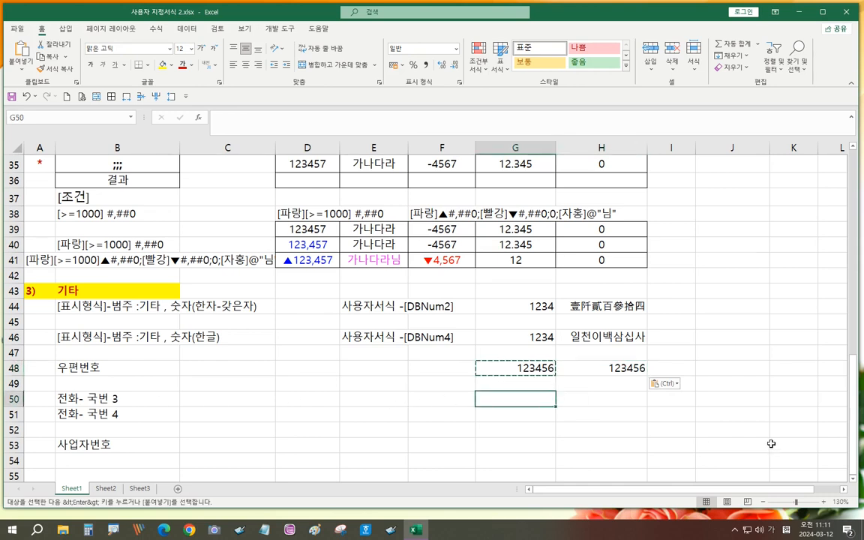
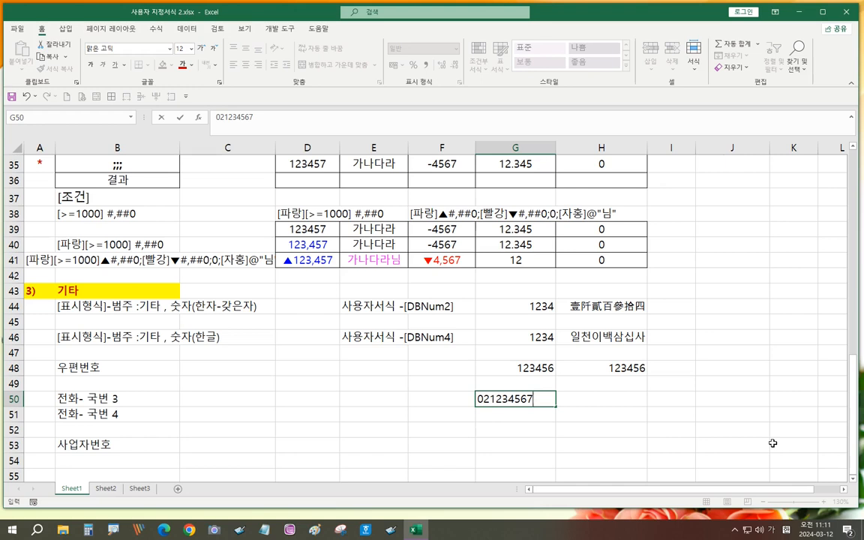
key(Return)
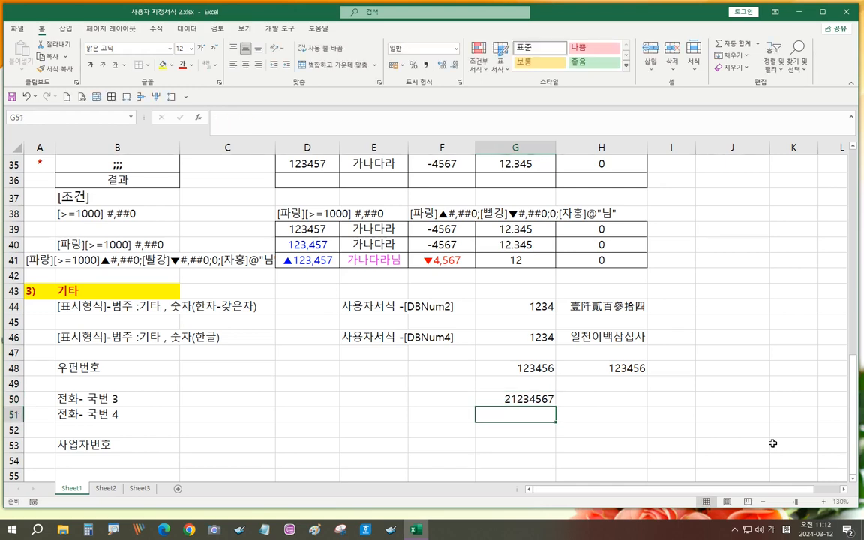
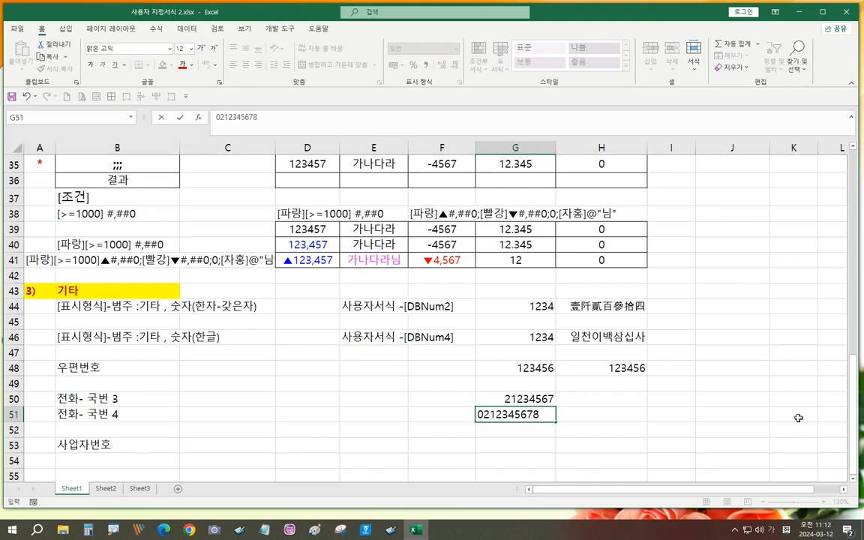
key(BackSpace)
key(BackSpace)
key(BackSpace)
key(BackSpace)
key(BackSpace)
key(BackSpace)
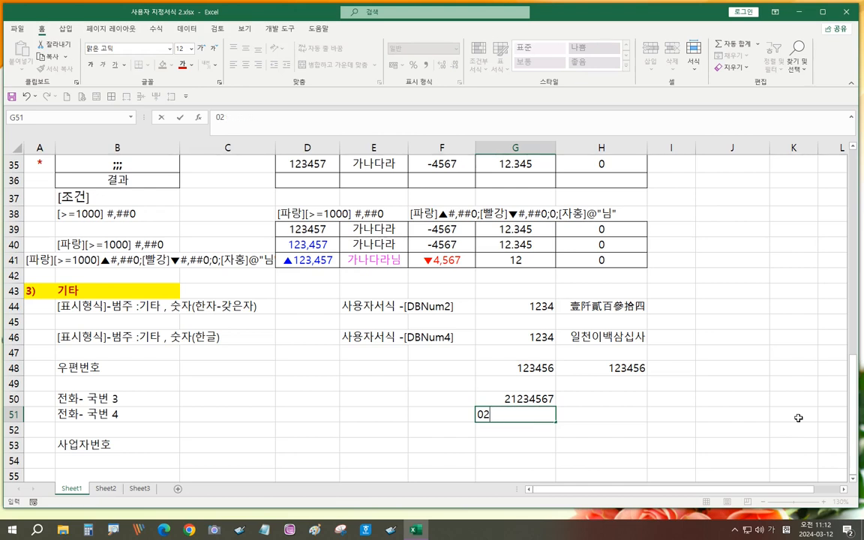
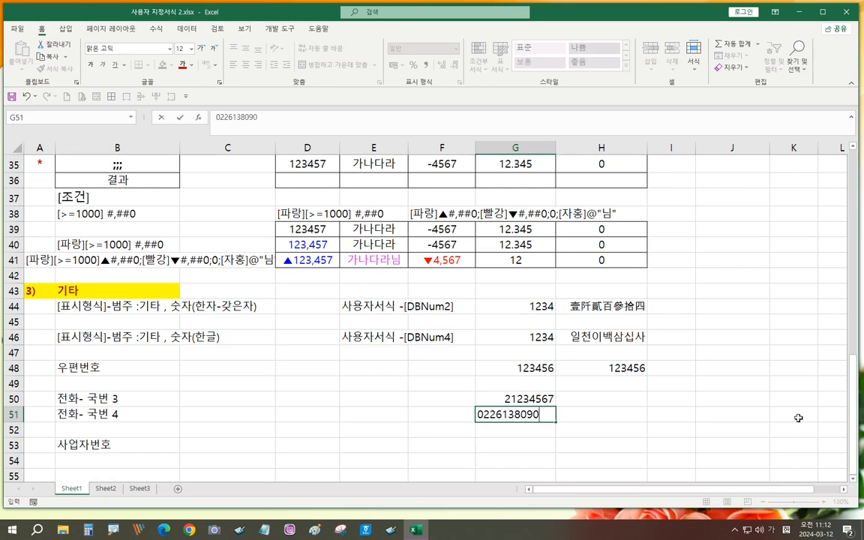
click(674, 441)
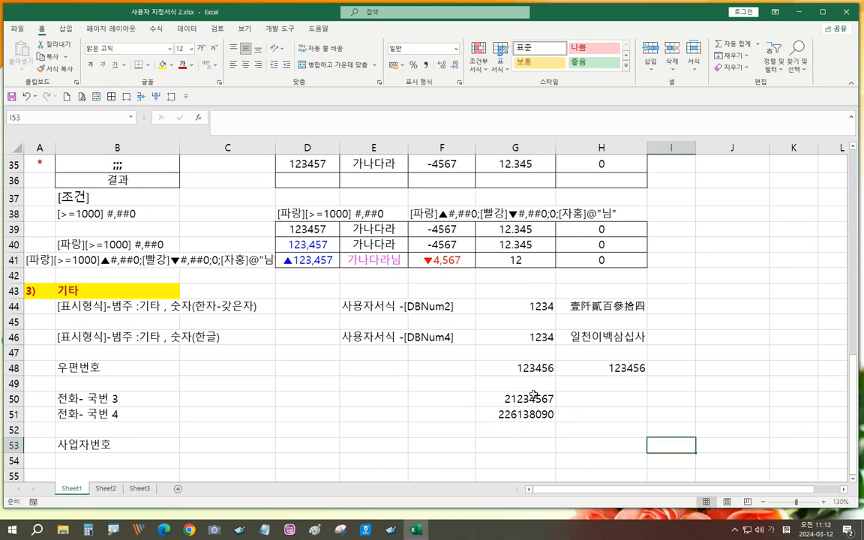
- Copy the phone samples from G50:G51 into H50:H51
drag(533, 396, 502, 413)
key(ctrl+c)
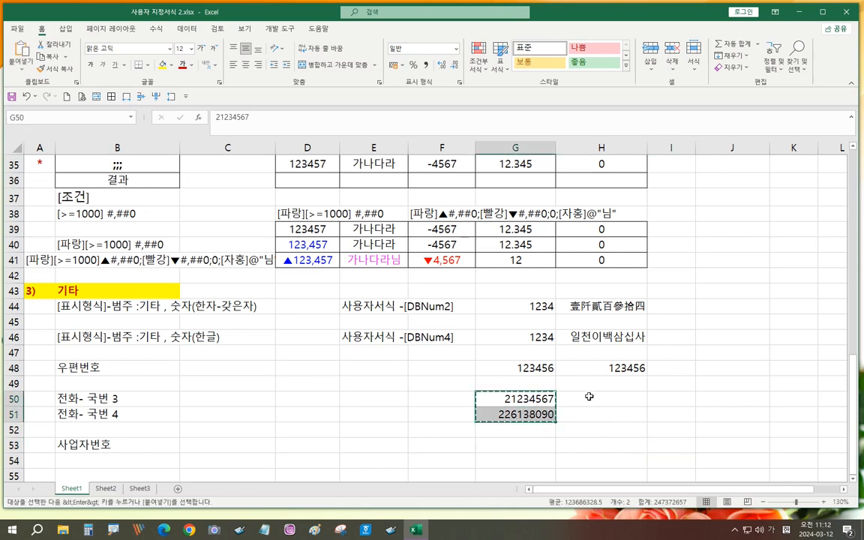
click(590, 396)
key(ctrl+v)
click(517, 446)
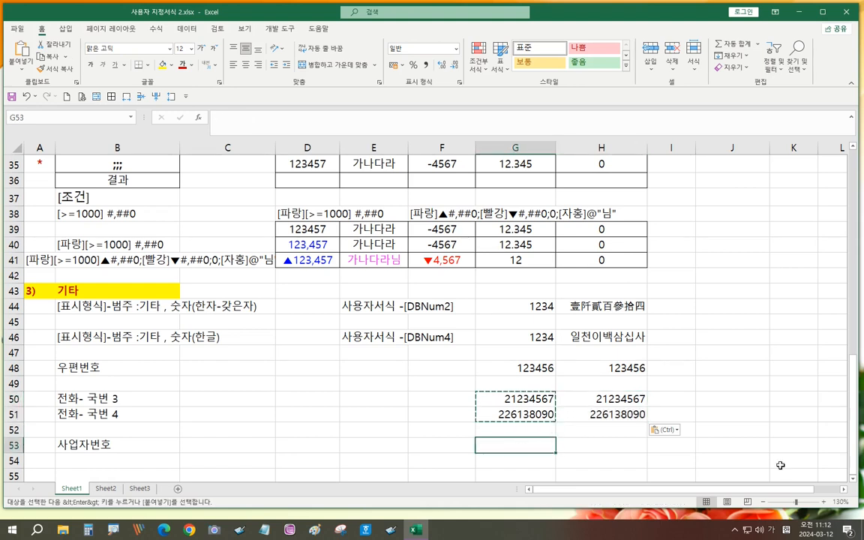
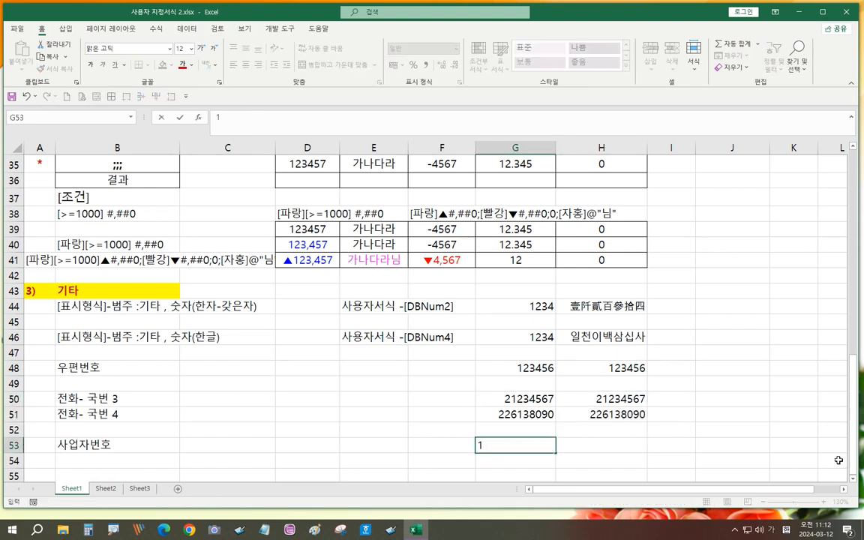
key(ctrl+Return)
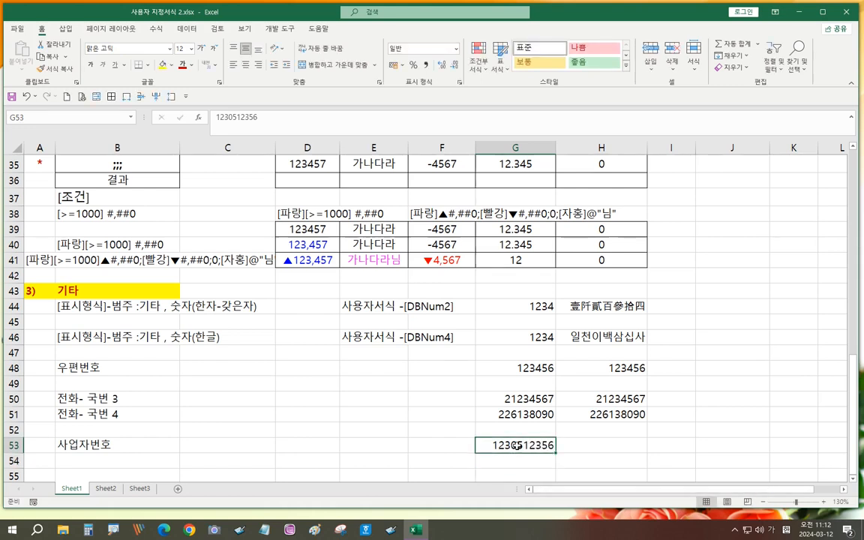
key(ctrl+c)
click(594, 445)
key(ctrl+v)
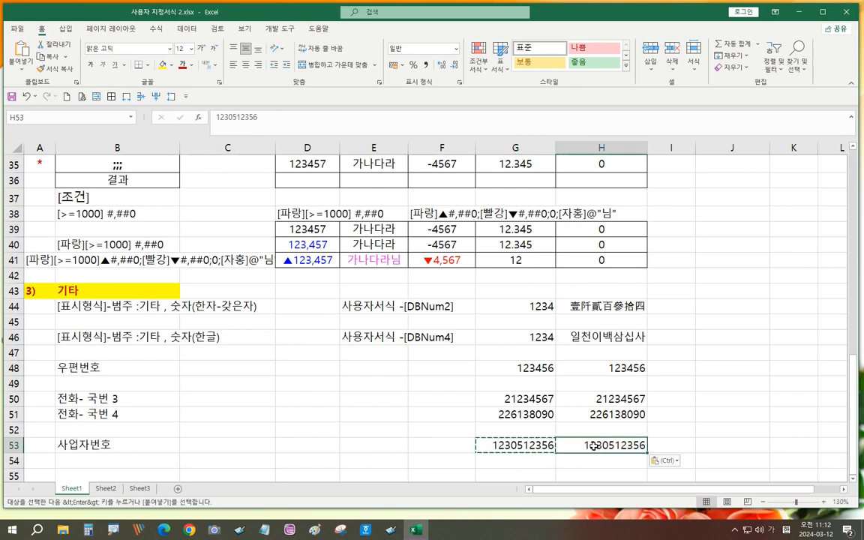
click(676, 400)
click(111, 372)
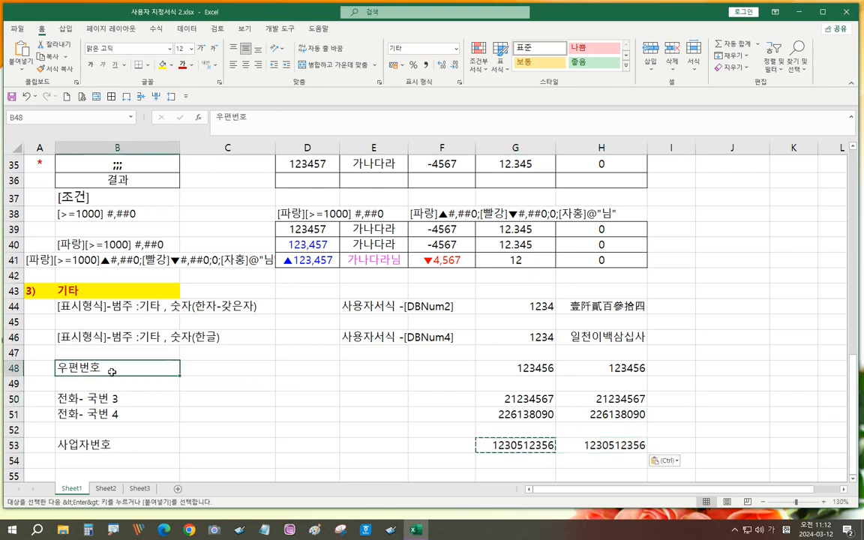
- Apply the 기타 postal code format 000-000 to H48 so it shows 123-456
click(623, 368)
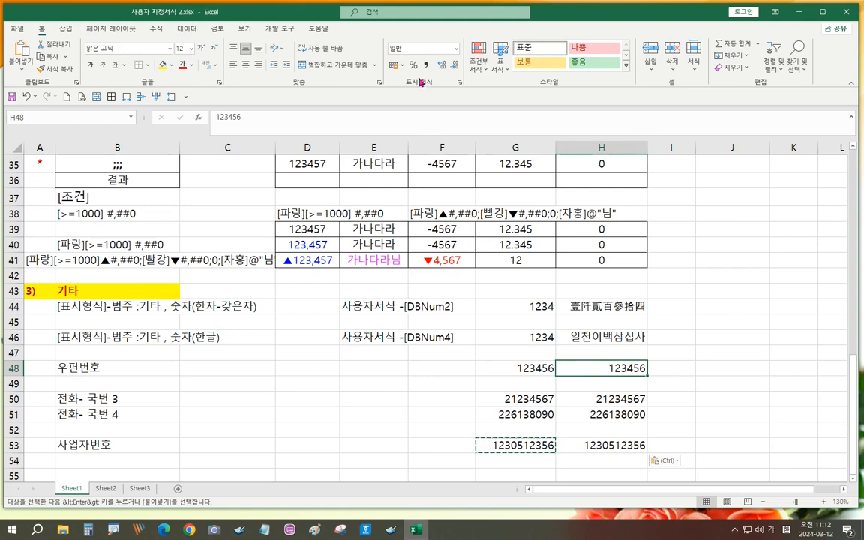
click(459, 83)
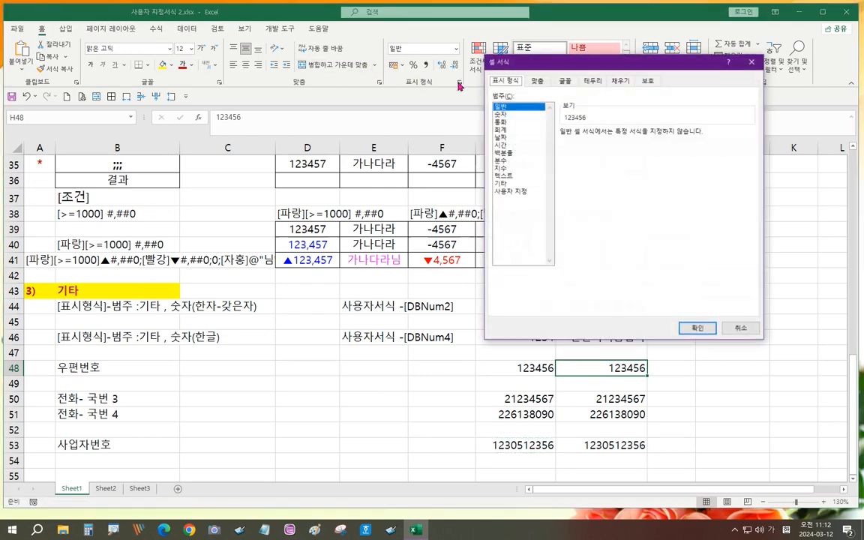
click(501, 184)
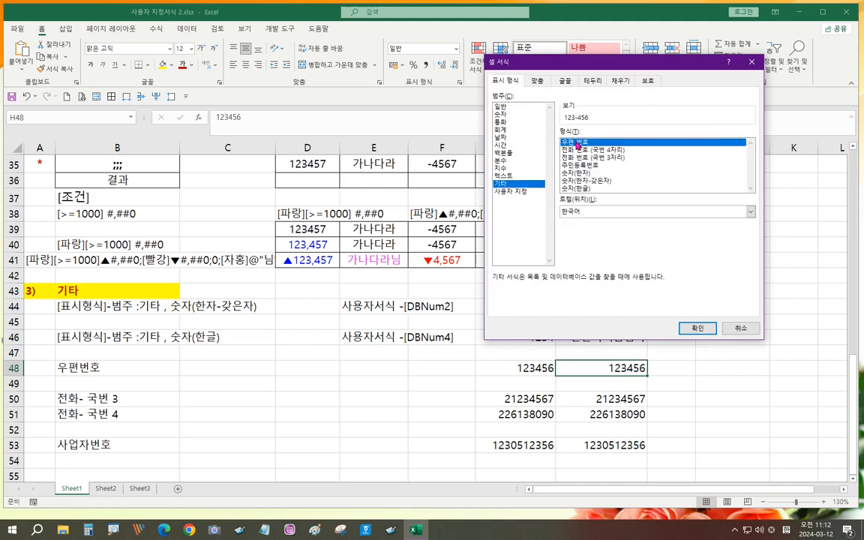
click(507, 192)
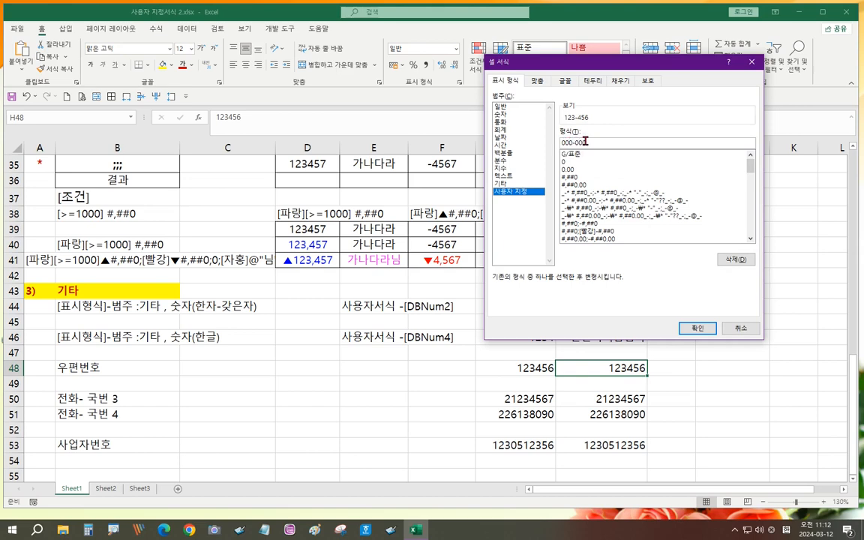
click(699, 329)
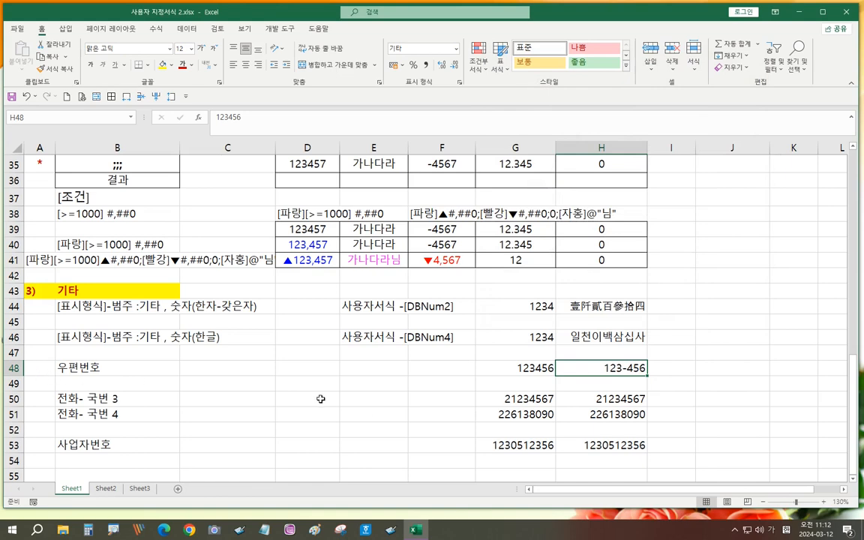
click(603, 399)
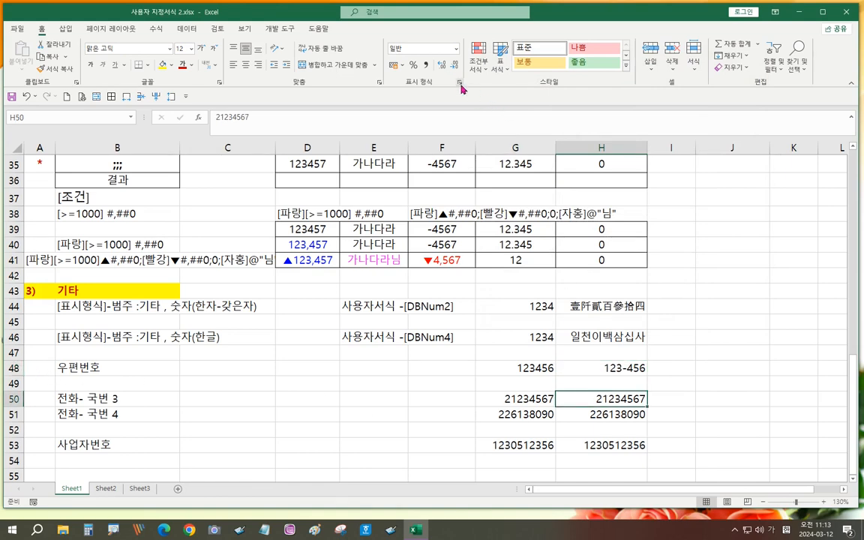
- Apply the Special phone number format with a 3-digit exchange to H50, showing (02) 123-4567
click(514, 193)
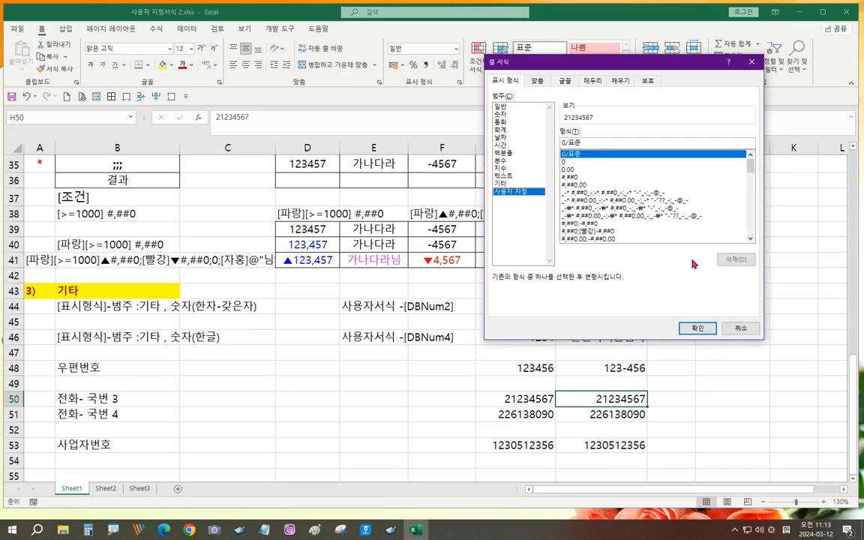
click(501, 183)
click(593, 158)
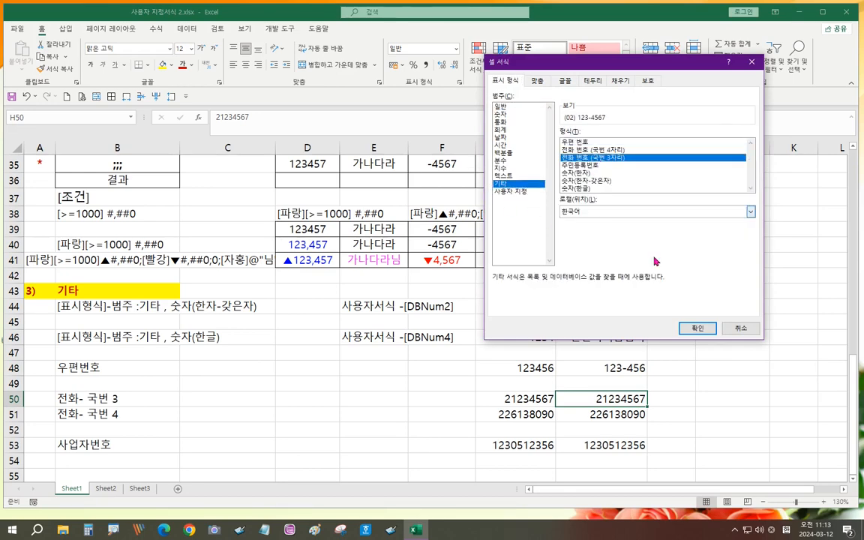
click(697, 328)
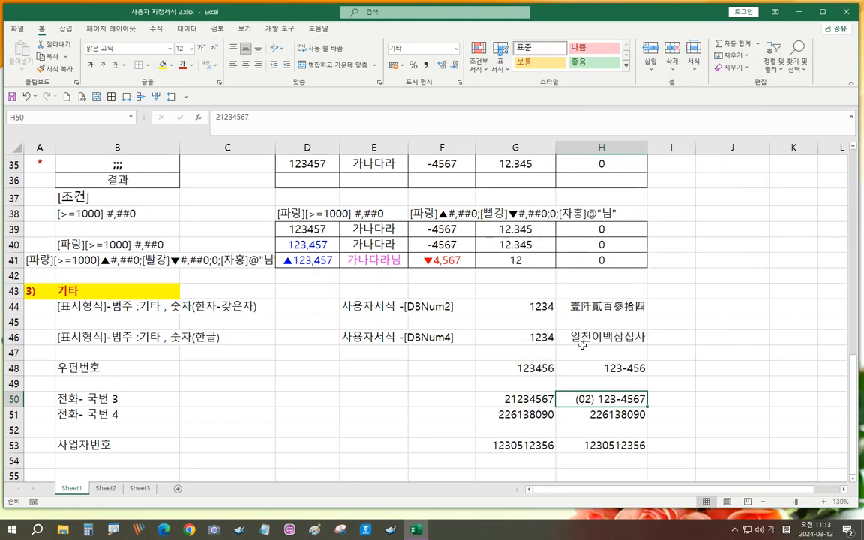
- Inspect its custom code [<=9999999]###-####;(0##) ###-#### in Format Cells, then close the dialog
click(460, 85)
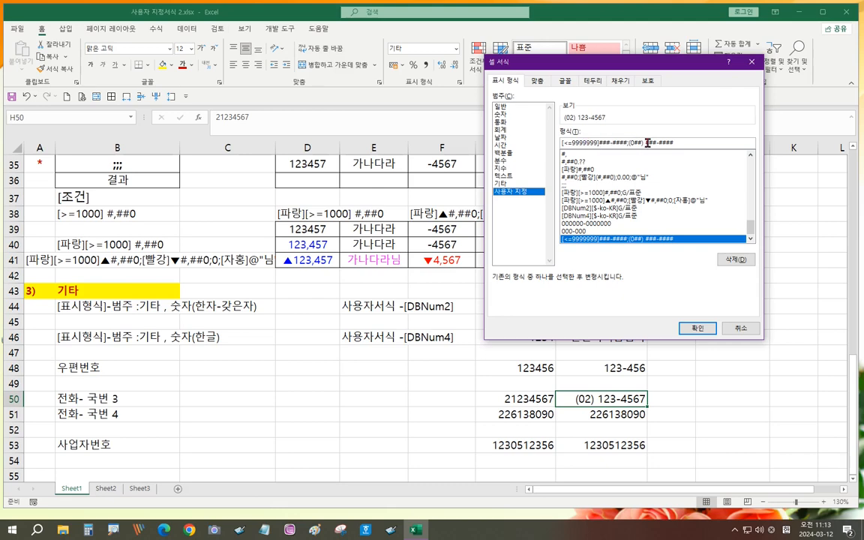
click(691, 327)
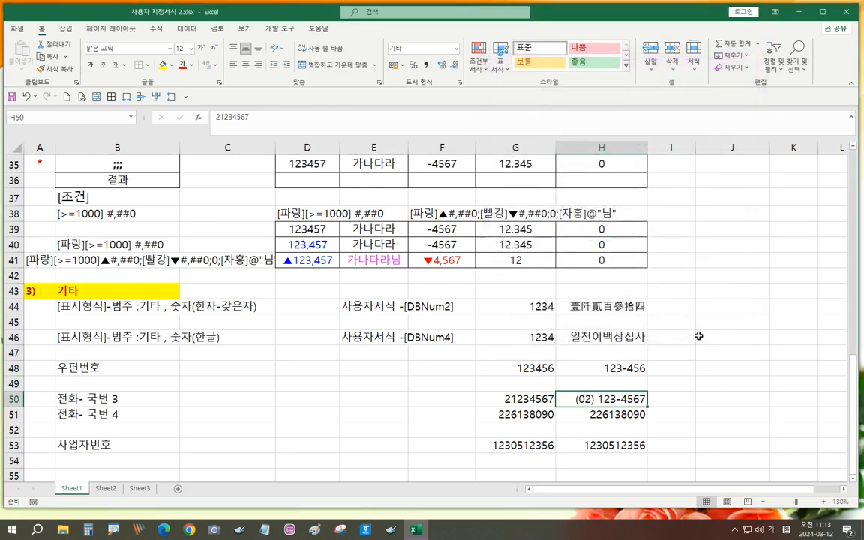
click(616, 414)
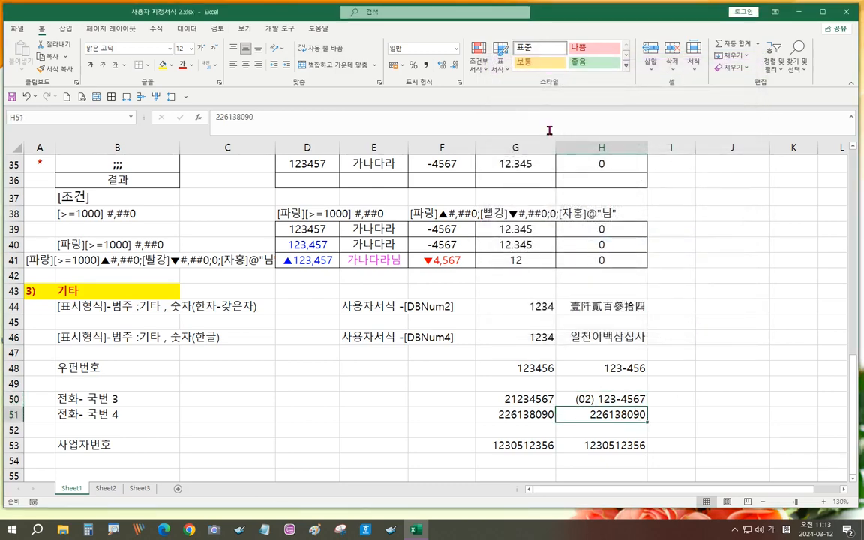
click(459, 84)
click(500, 185)
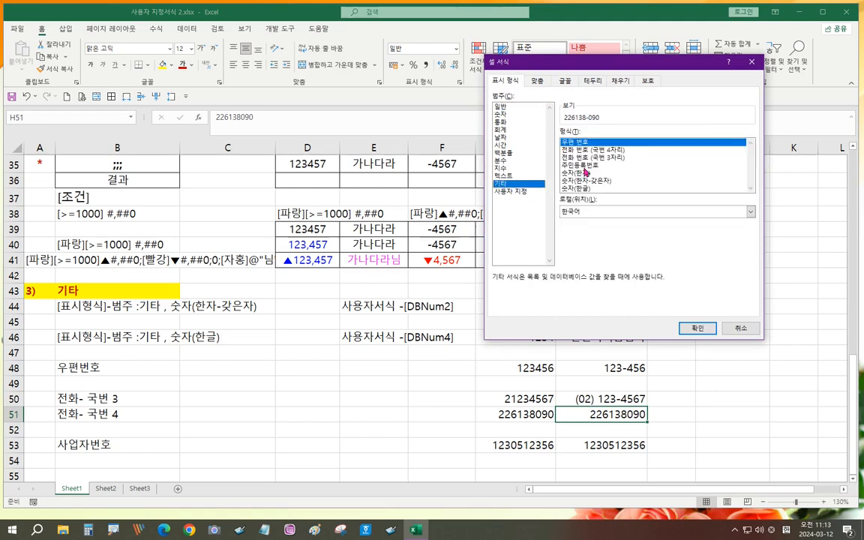
click(593, 150)
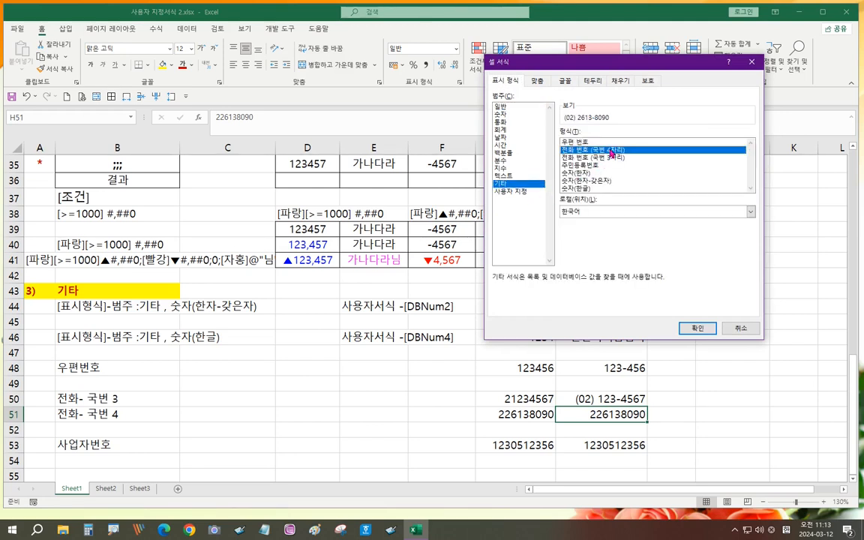
click(510, 193)
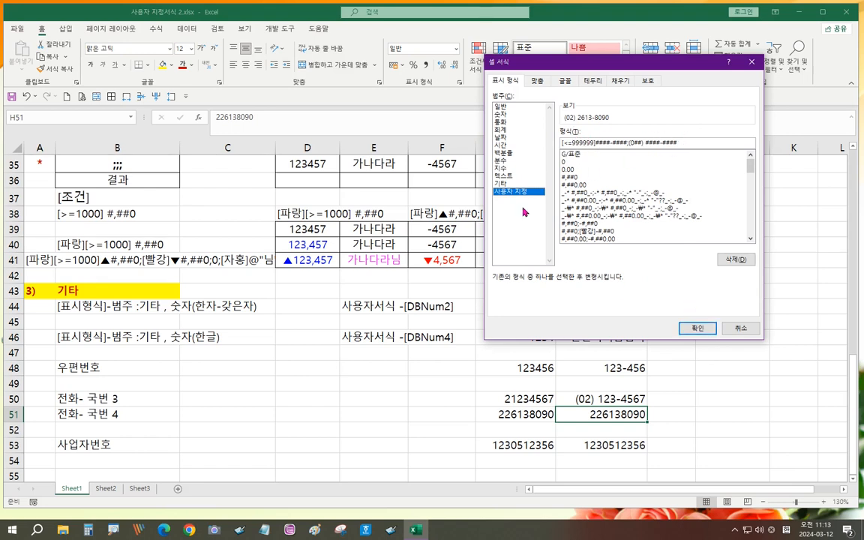
click(696, 326)
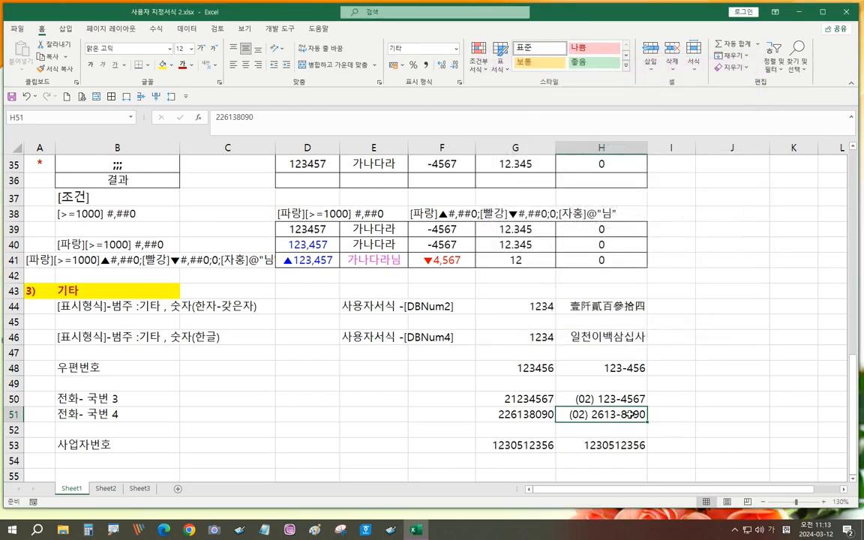
click(604, 444)
- Apply the Special resident registration number format to H53, then clear the values in G53:H53
click(458, 84)
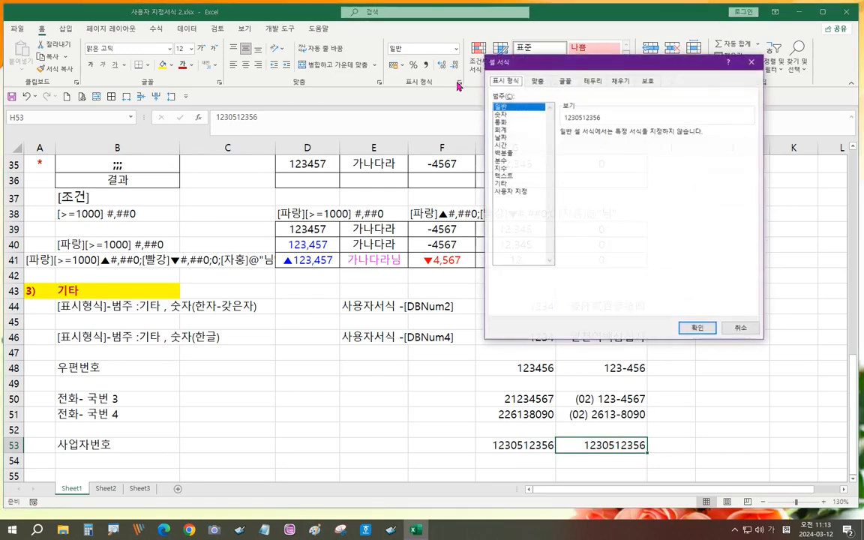
click(501, 183)
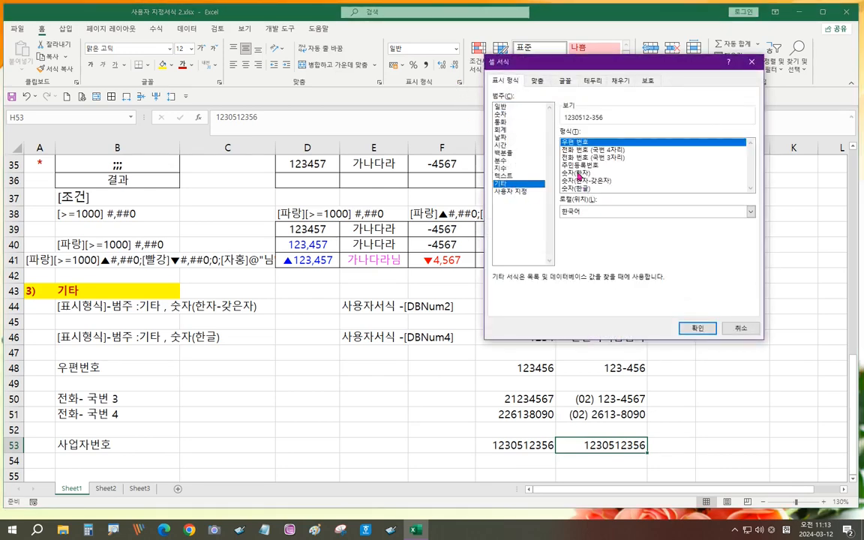
click(580, 165)
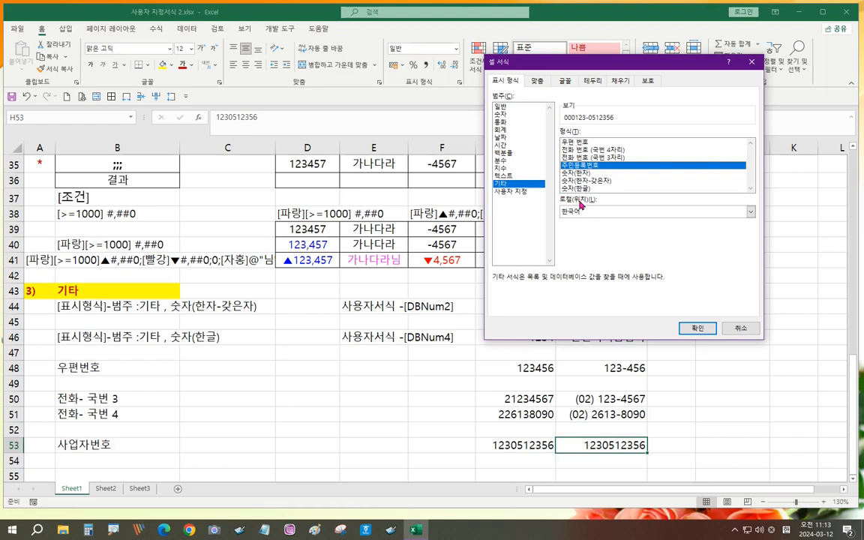
click(511, 192)
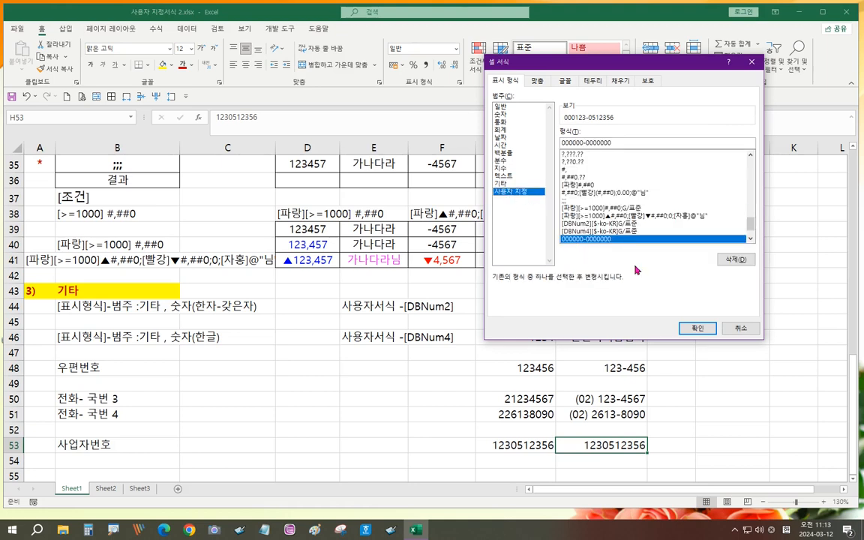
click(502, 183)
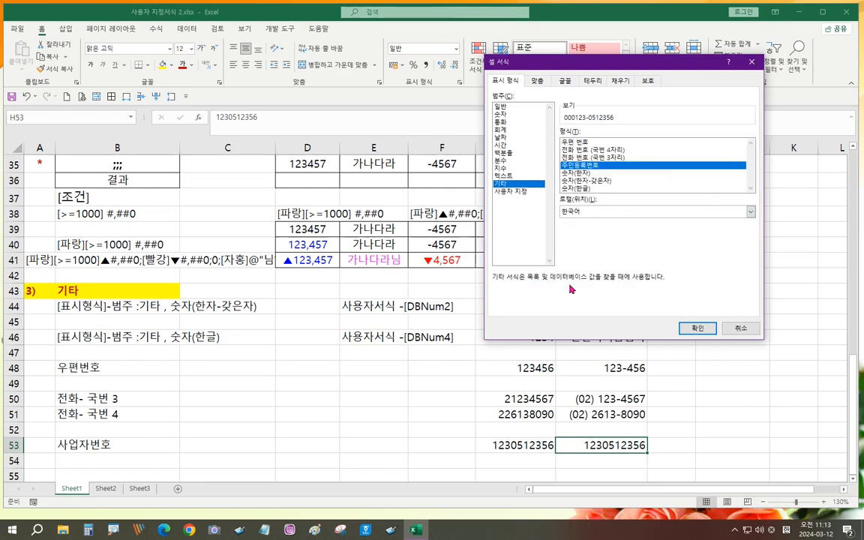
key(Return)
drag(546, 445, 586, 445)
key(Delete)
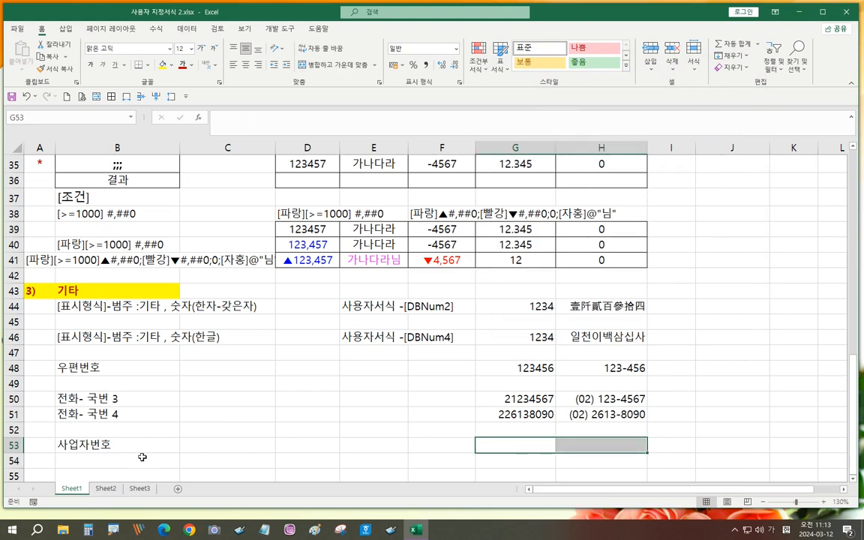
- Relabel cell B53 as 주민등록번호
click(84, 445)
text(ㅈ)
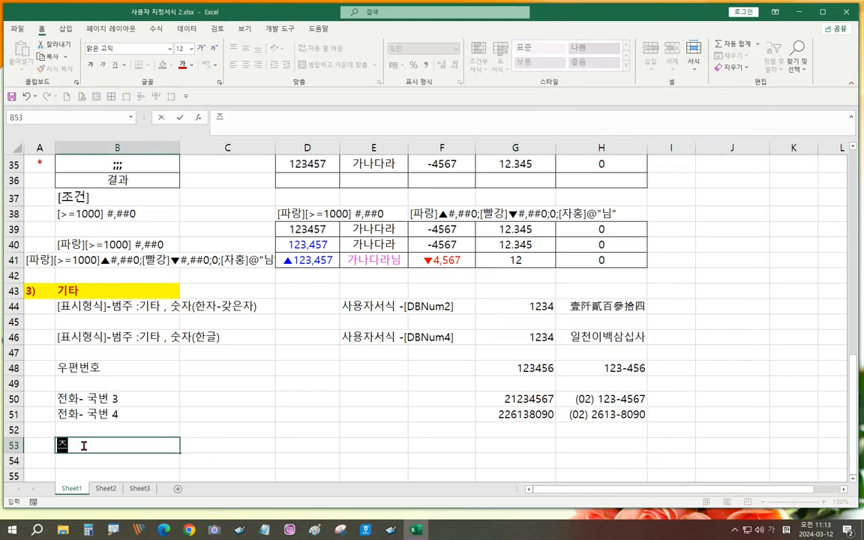
text(주민등록번호)
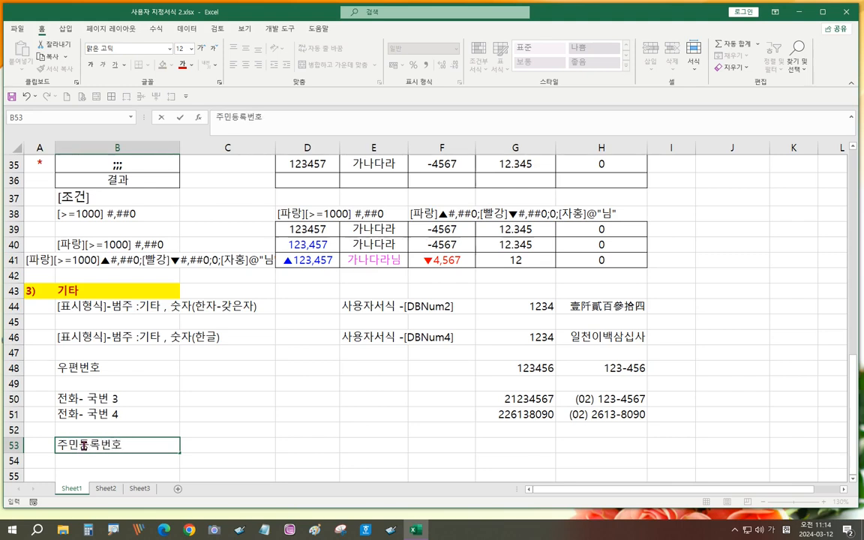
key(Right)
key(Right)
key(Right)
key(Right)
key(Right)
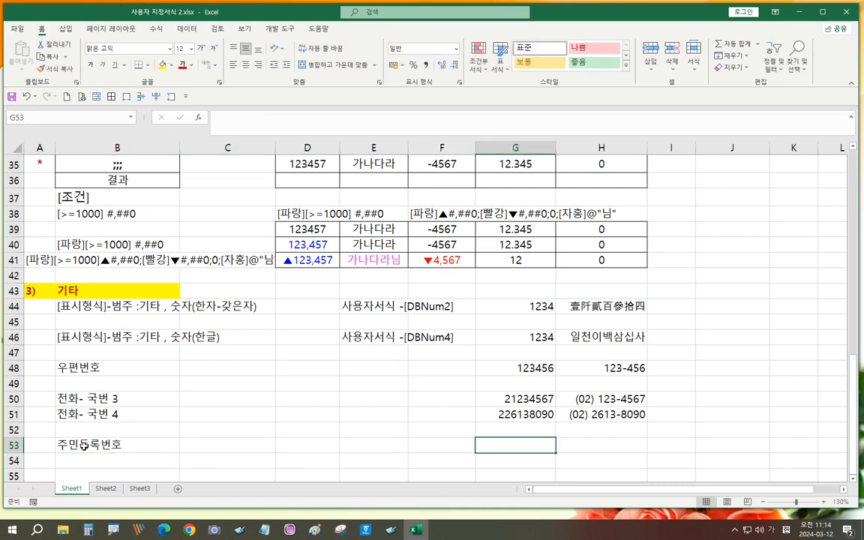
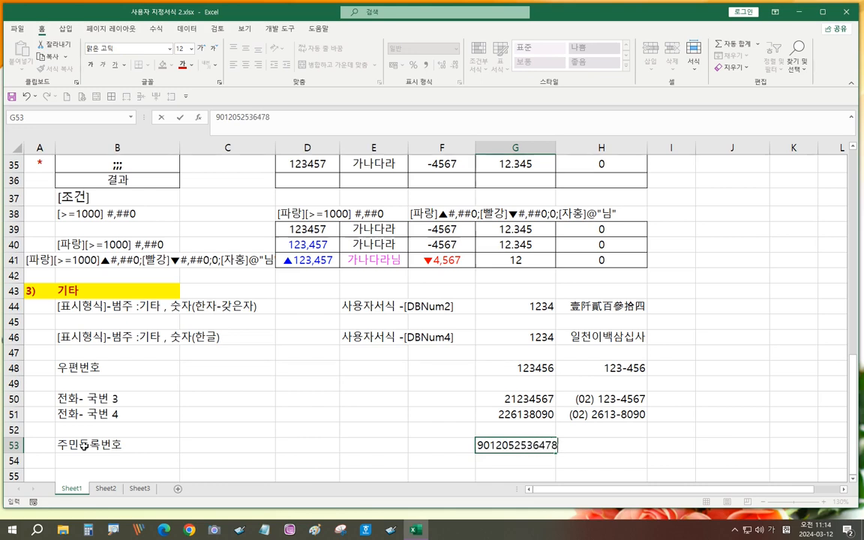
- Enter a 13-digit sample resident registration number in G53
key(Return)
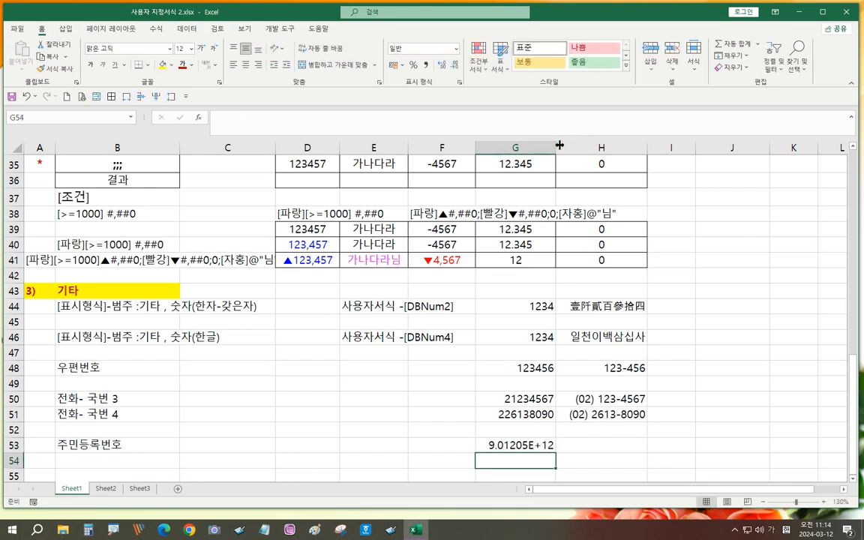
- Widen column G, copy G53's number into H53, and re-enter G53 as text so all digits show
drag(559, 145, 568, 146)
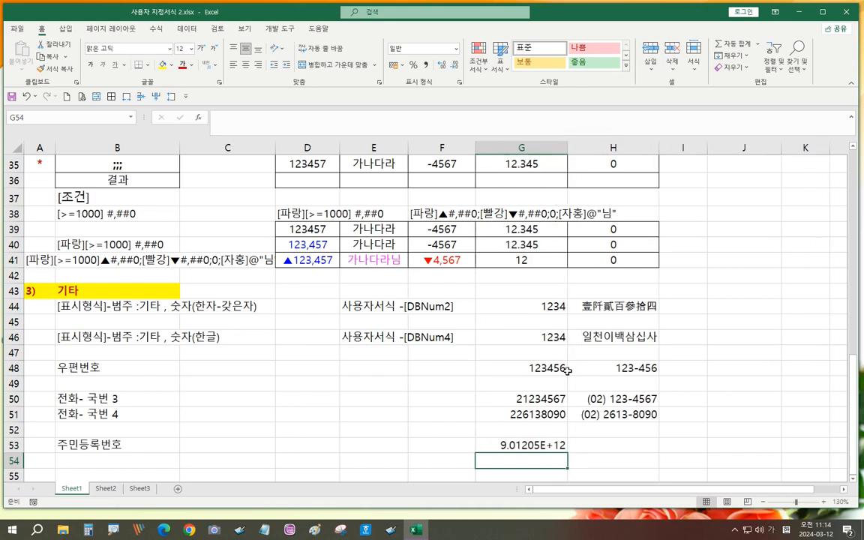
click(526, 445)
key(ctrl+c)
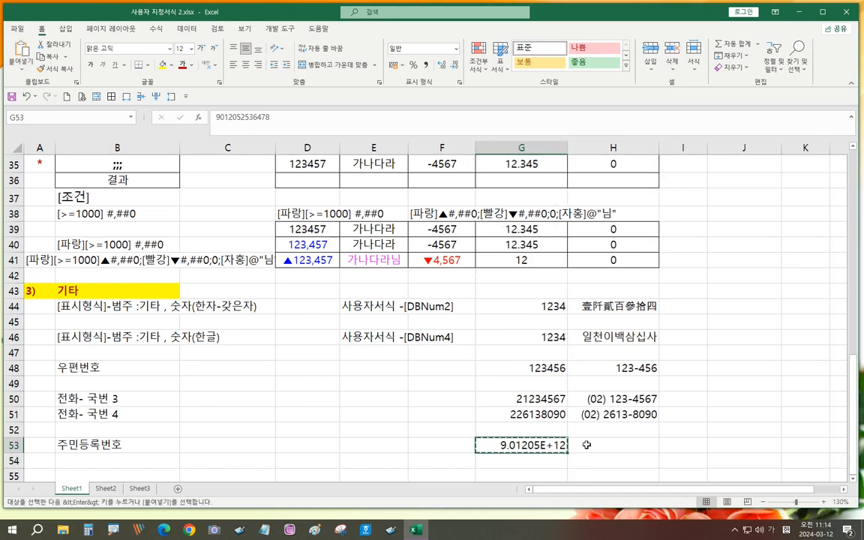
click(586, 445)
key(ctrl+v)
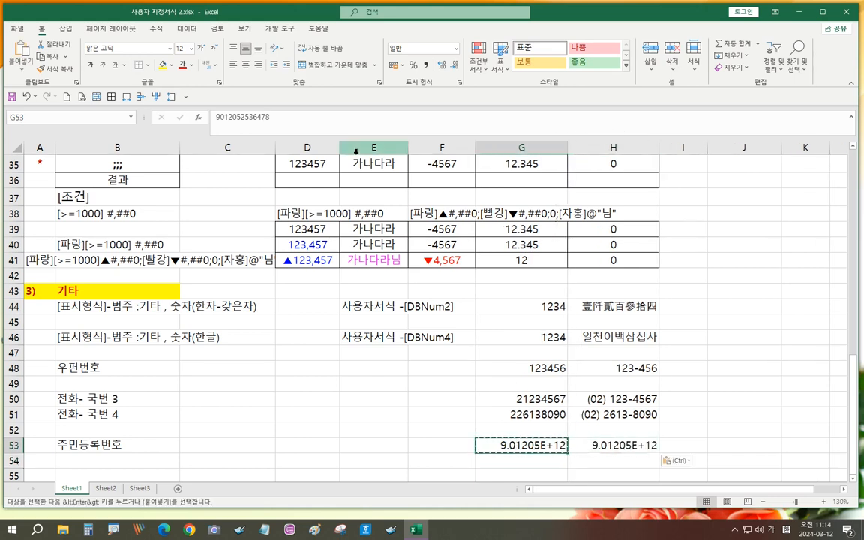
click(216, 118)
text(')
key(Return)
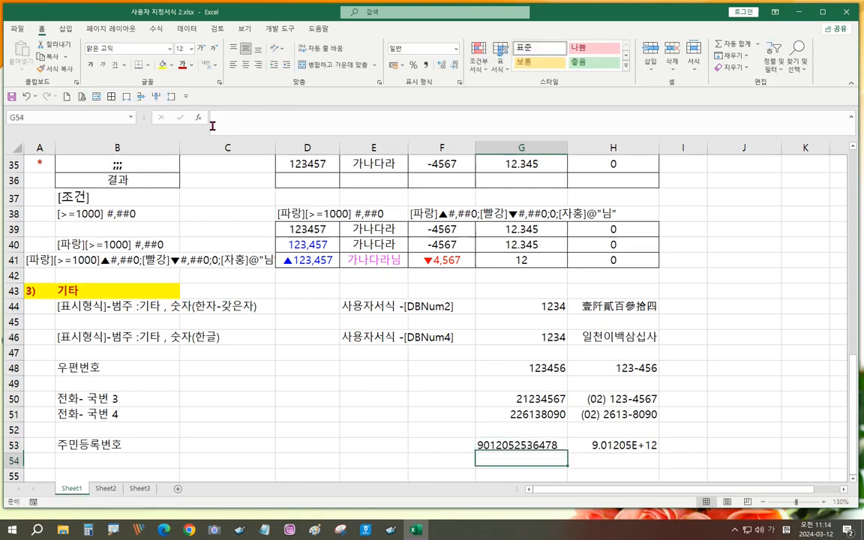
click(595, 442)
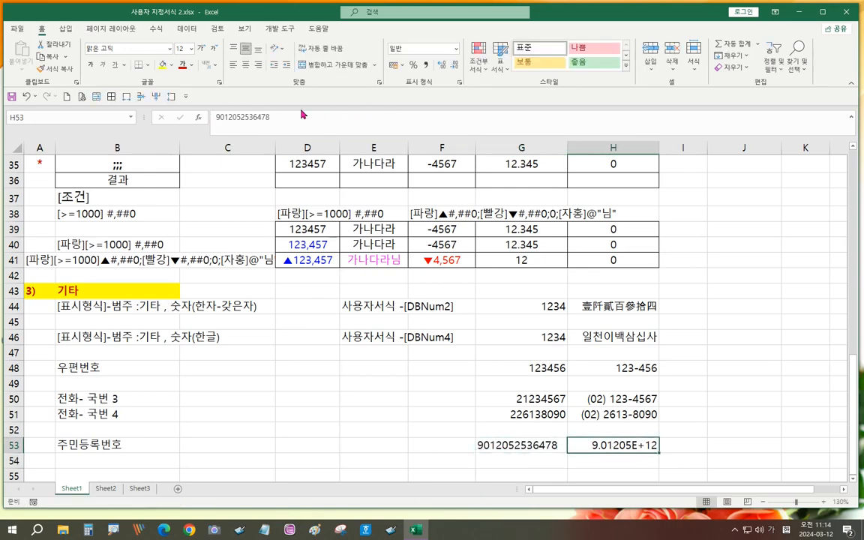
key(ctrl+1)
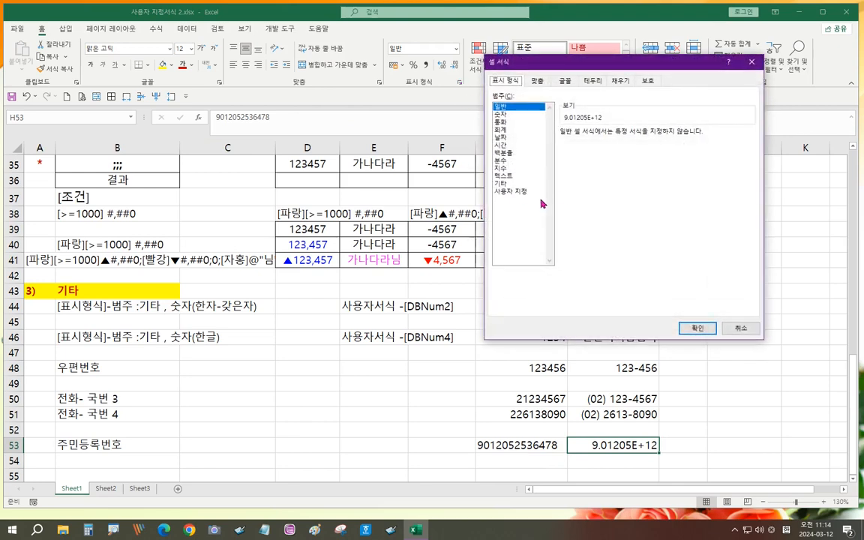
click(521, 192)
click(508, 184)
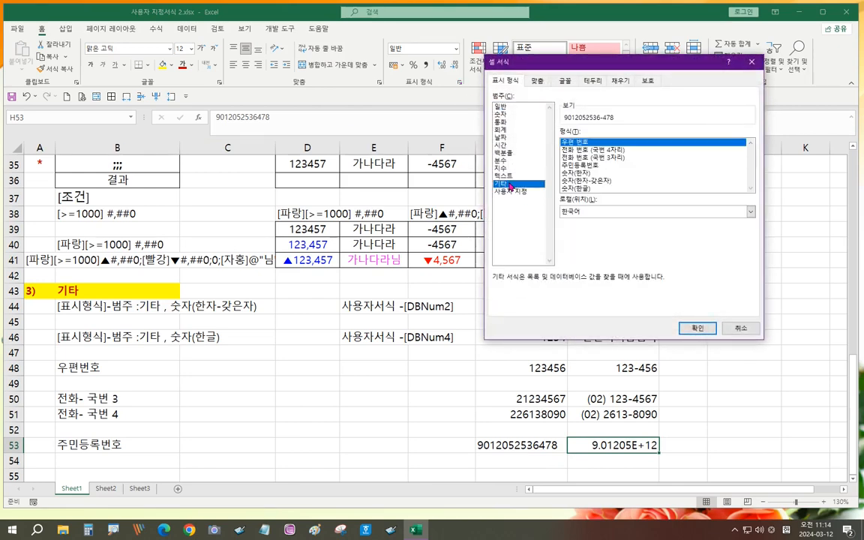
click(586, 165)
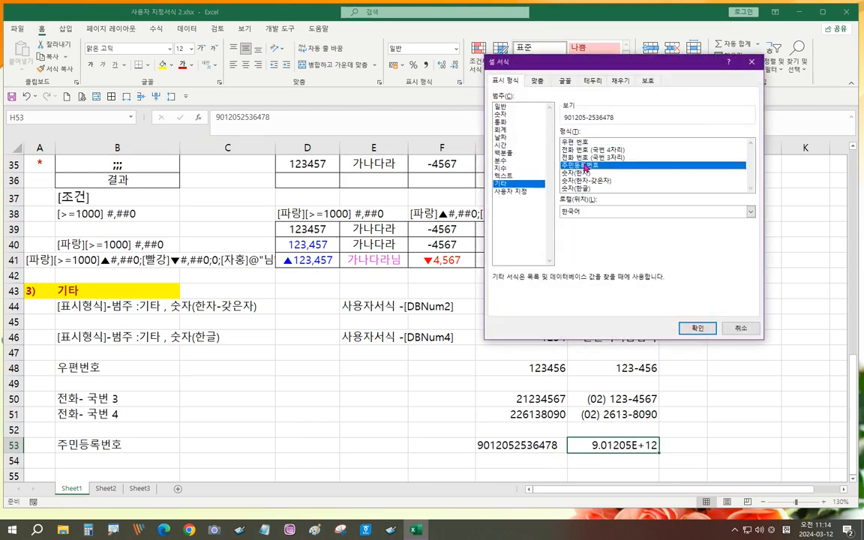
click(514, 192)
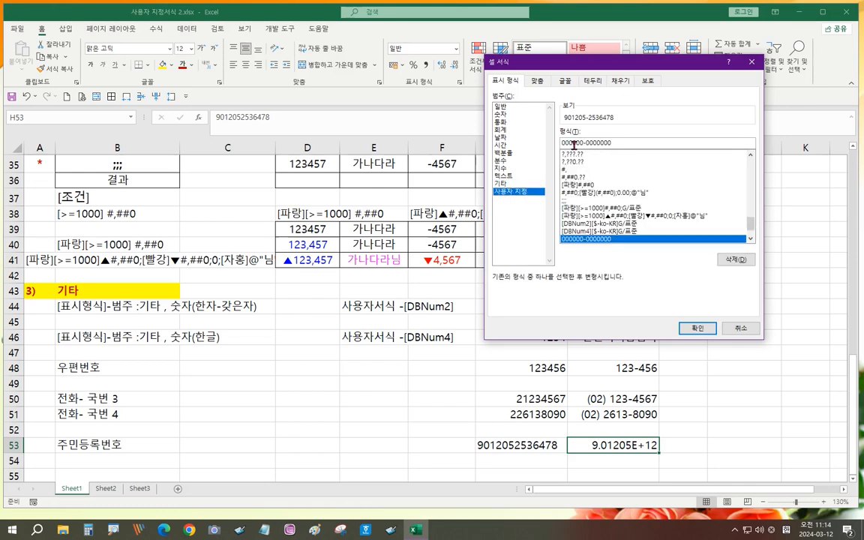
click(697, 328)
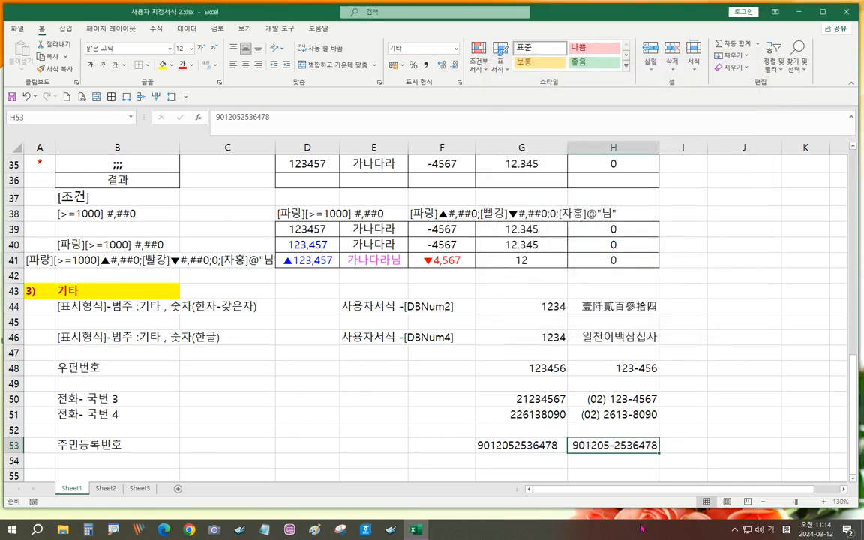
- Label B54 as 사업자등록번호 and enter a 10-digit sample business registration number in G54
click(102, 462)
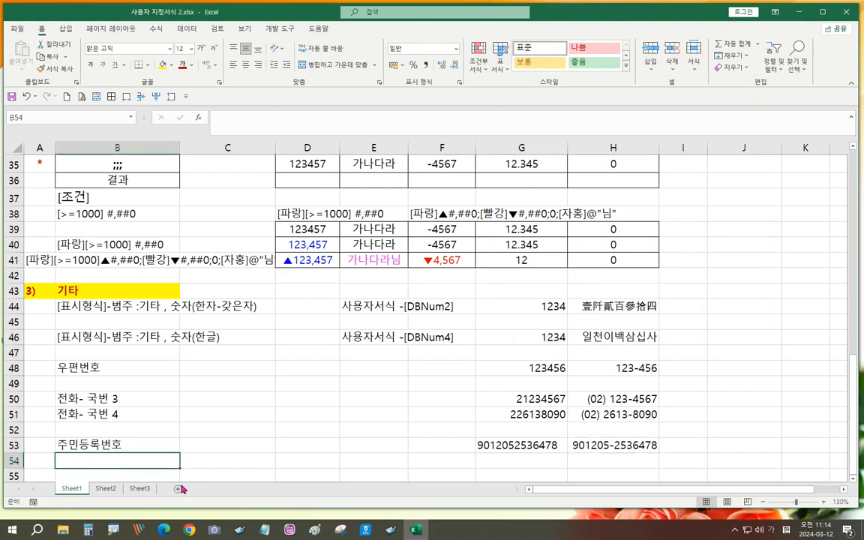
text(사업바)
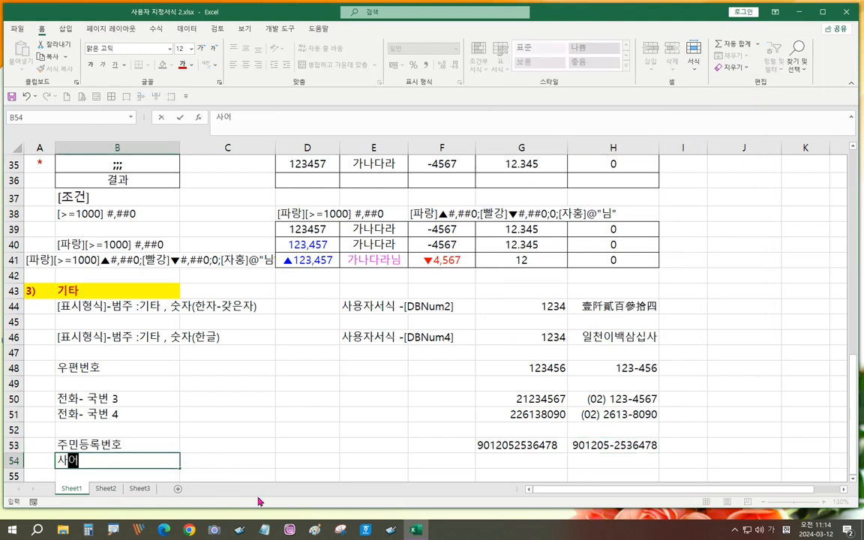
key(BackSpace)
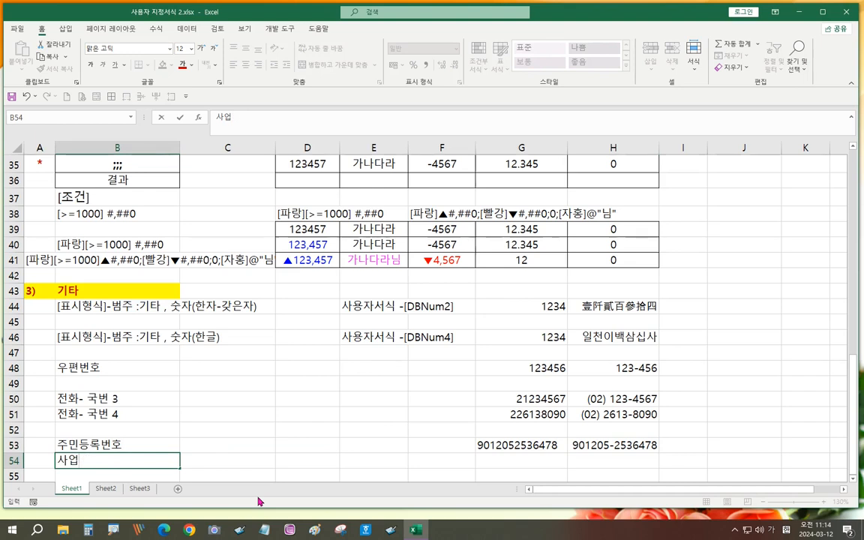
text(자등로록번호)
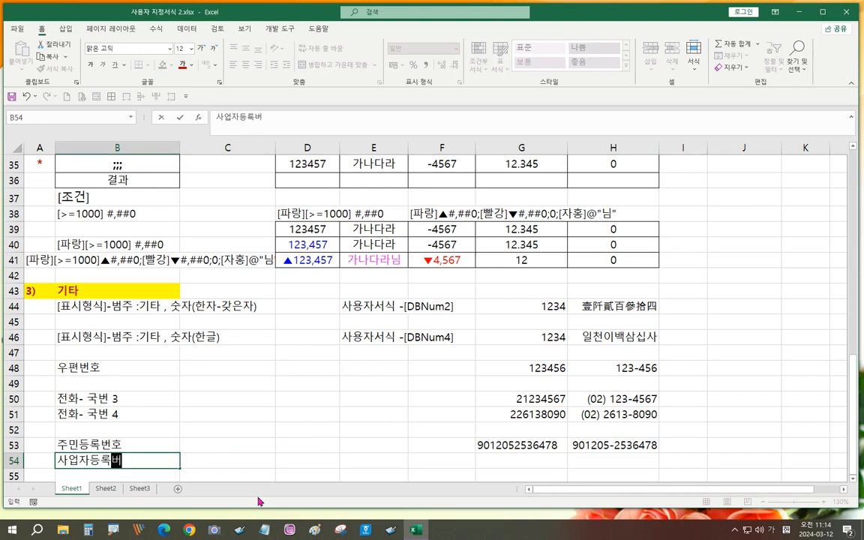
key(Tab)
key(Tab)
key(Tab)
key(Tab)
key(Tab)
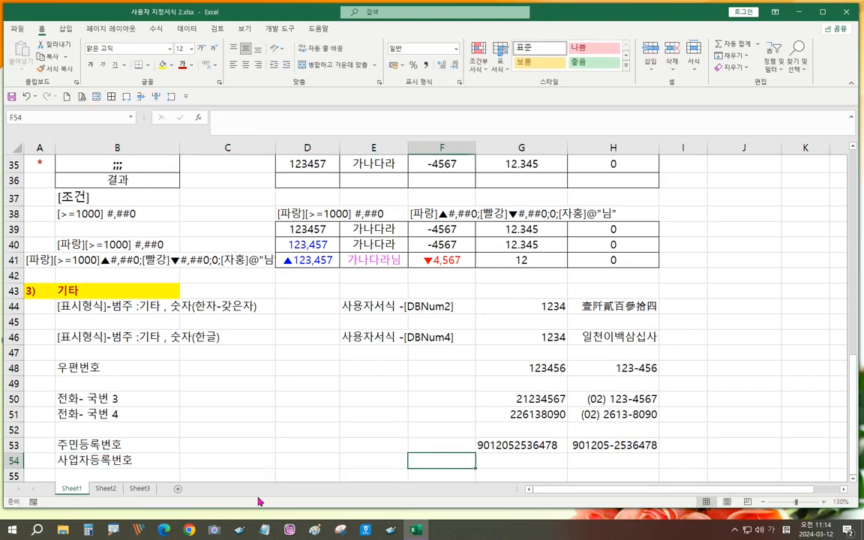
text(123)
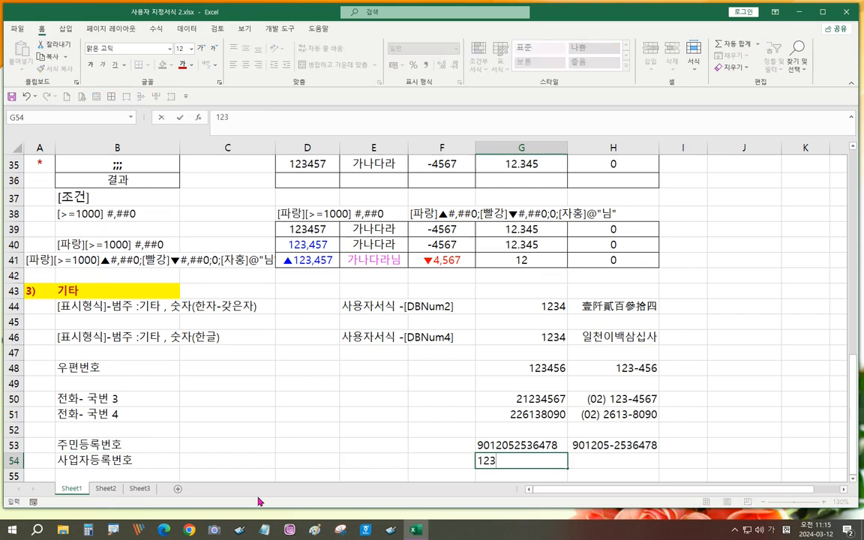
text(02)
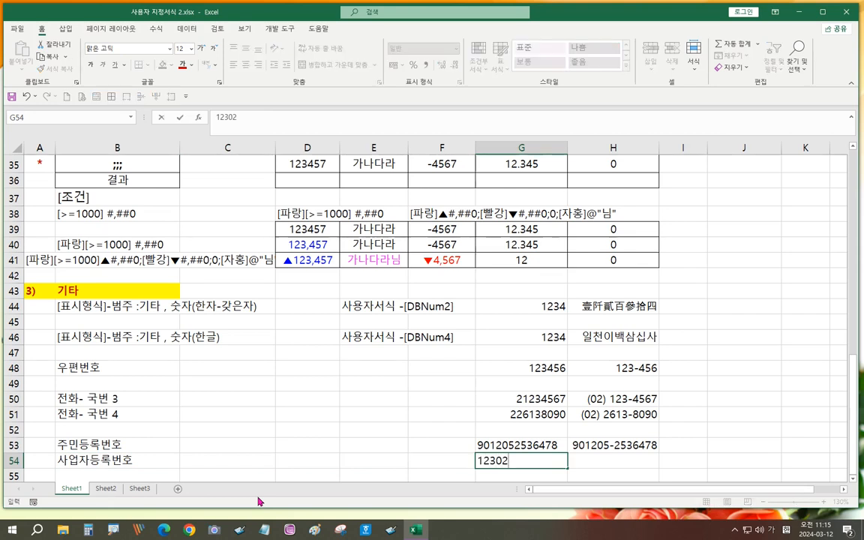
text(23456)
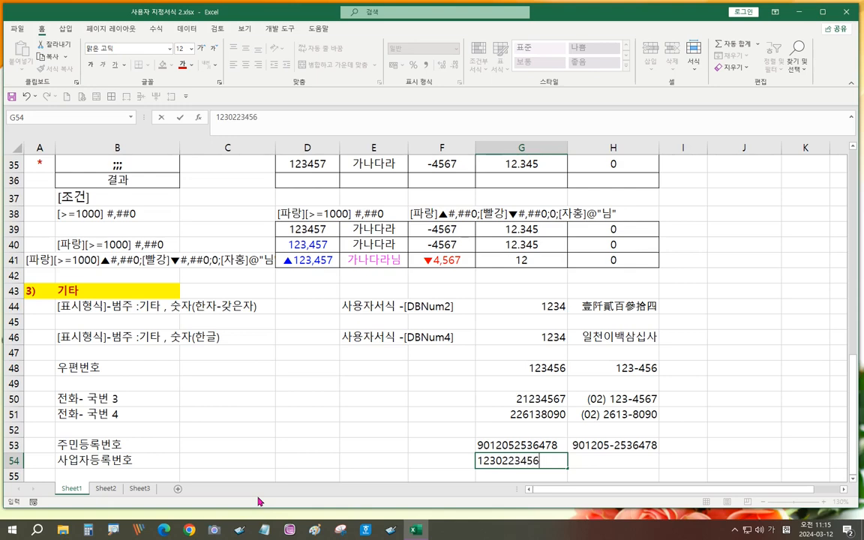
key(Return)
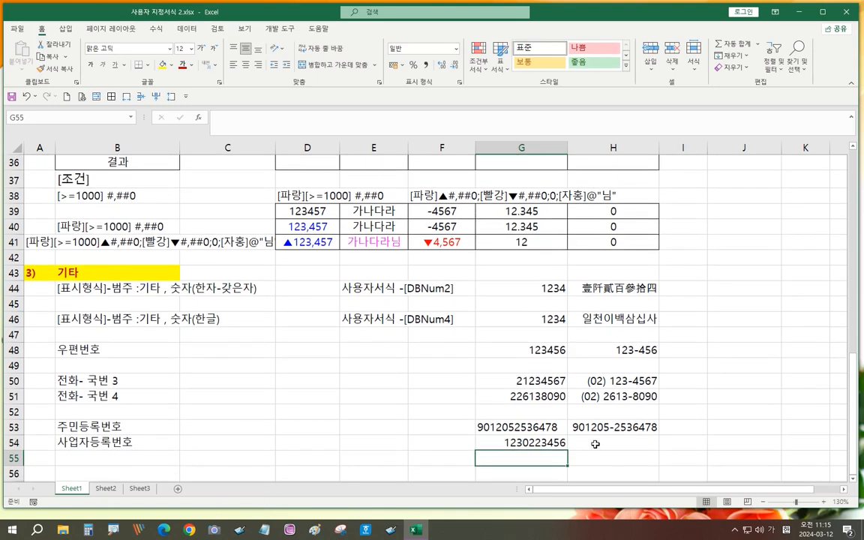
- Copy the business registration number from G54 into H54
click(555, 443)
key(ctrl+c)
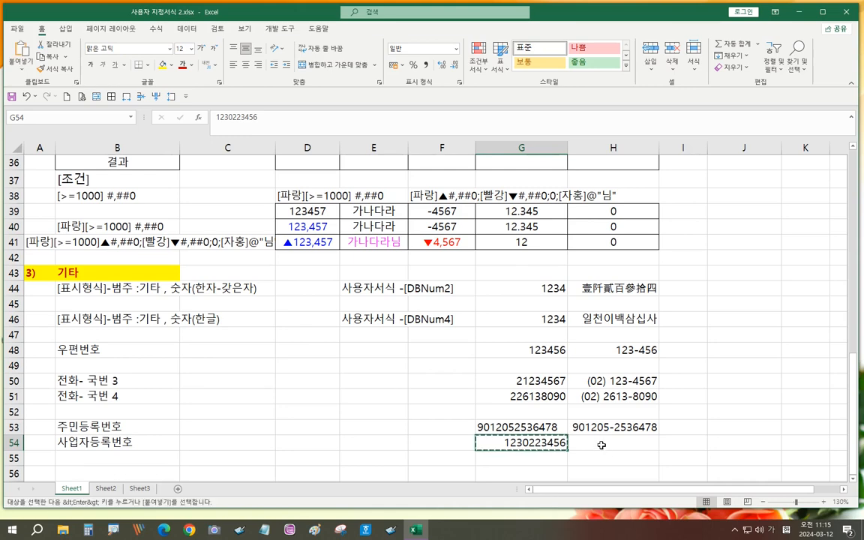
click(602, 443)
key(Return)
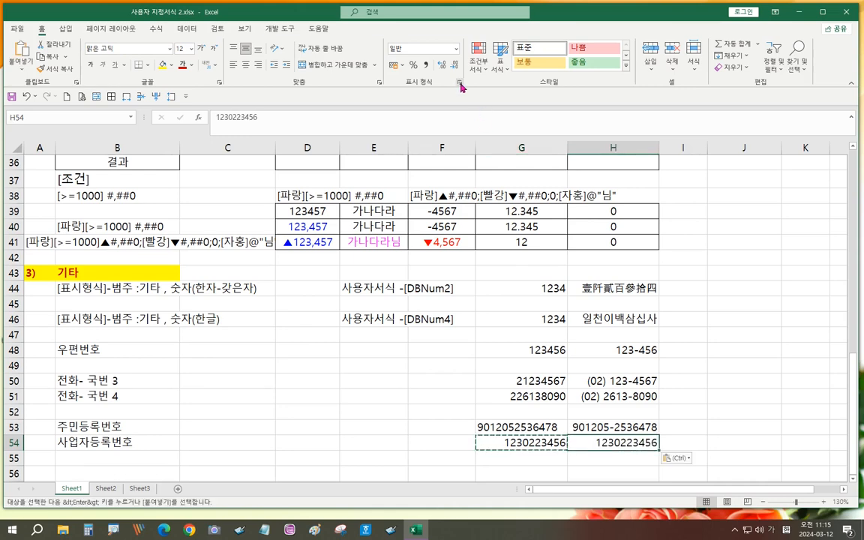
key(ctrl+1)
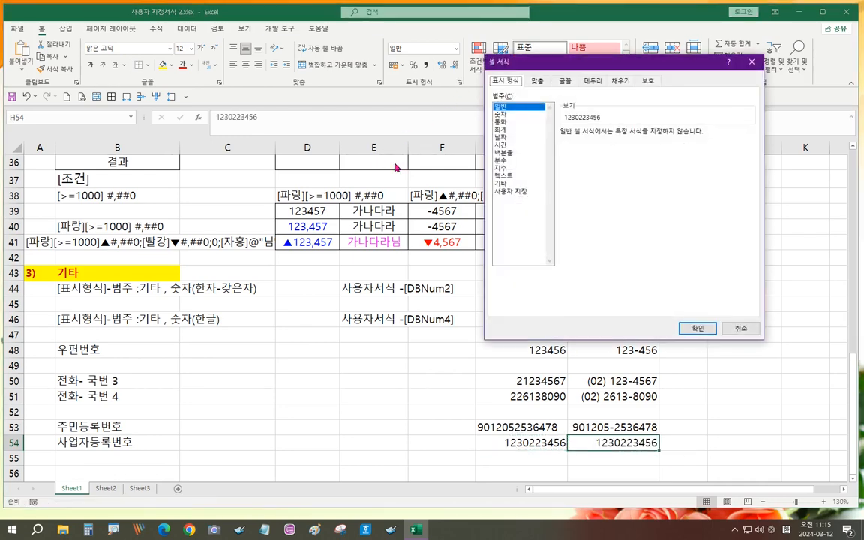
click(515, 192)
drag(589, 142, 543, 146)
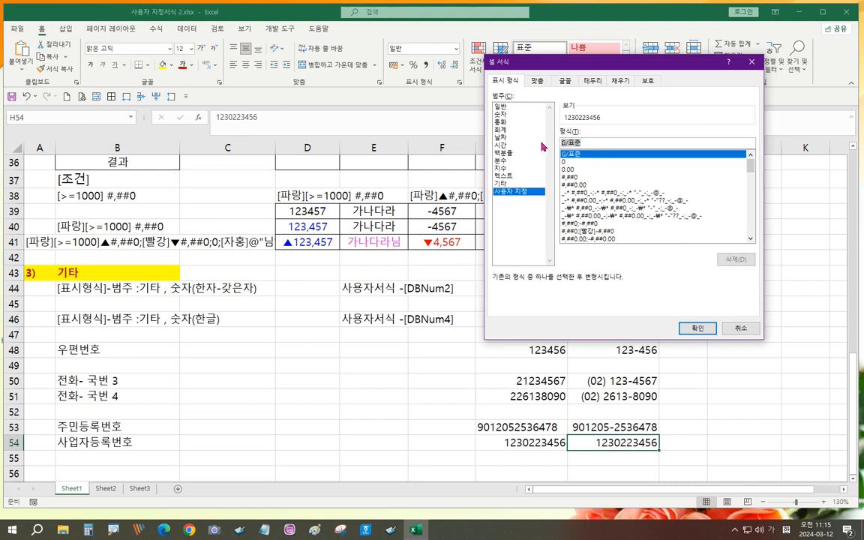
text(000-00-)
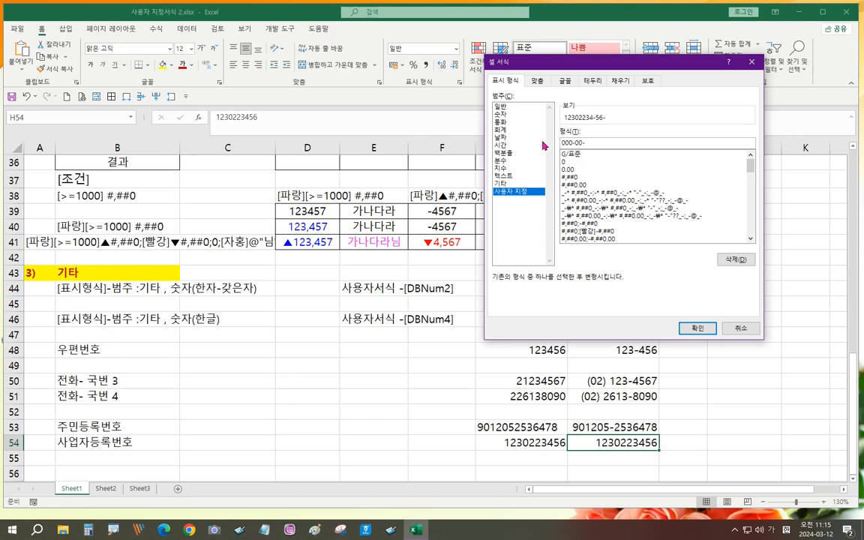
text(00000)
click(697, 328)
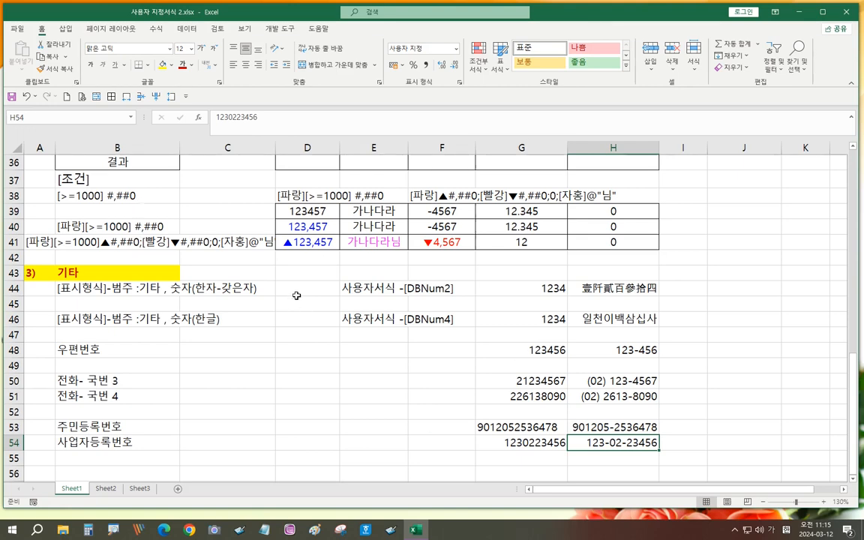
click(247, 375)
scroll(402, 352, up, 5)
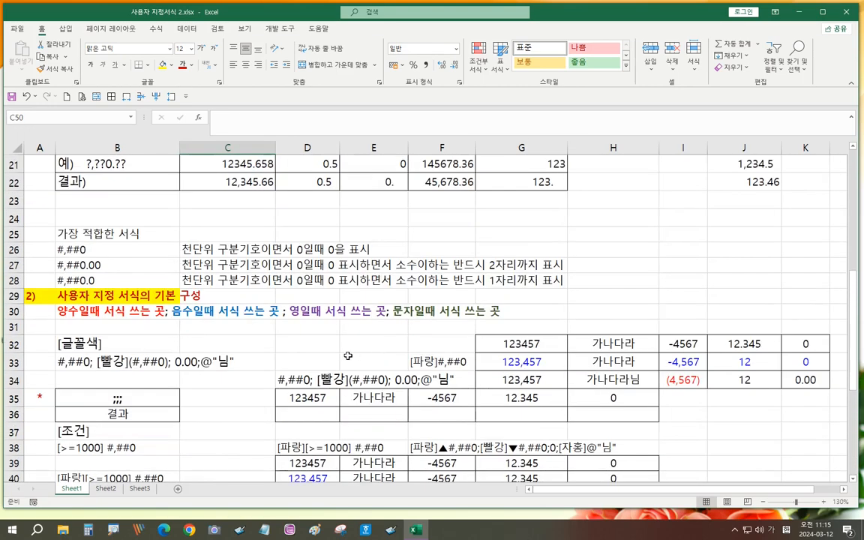
scroll(442, 339, down, 3)
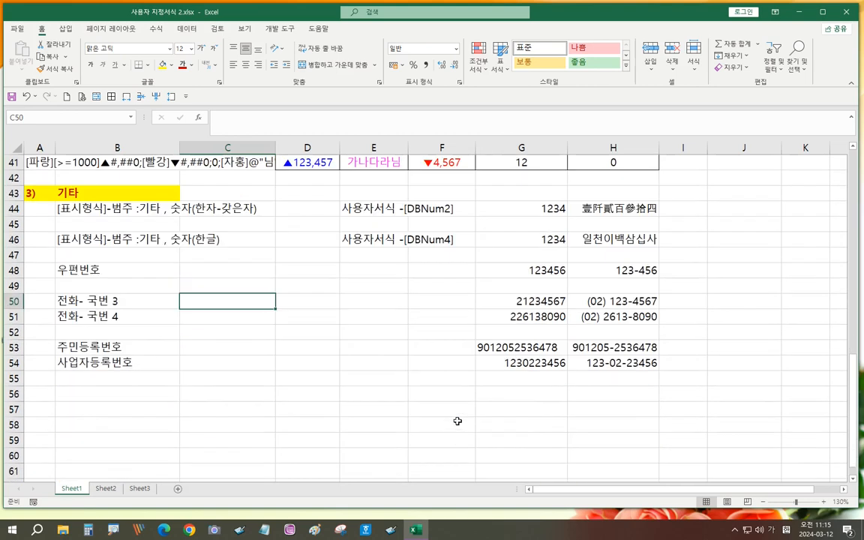
scroll(409, 379, down, 3)
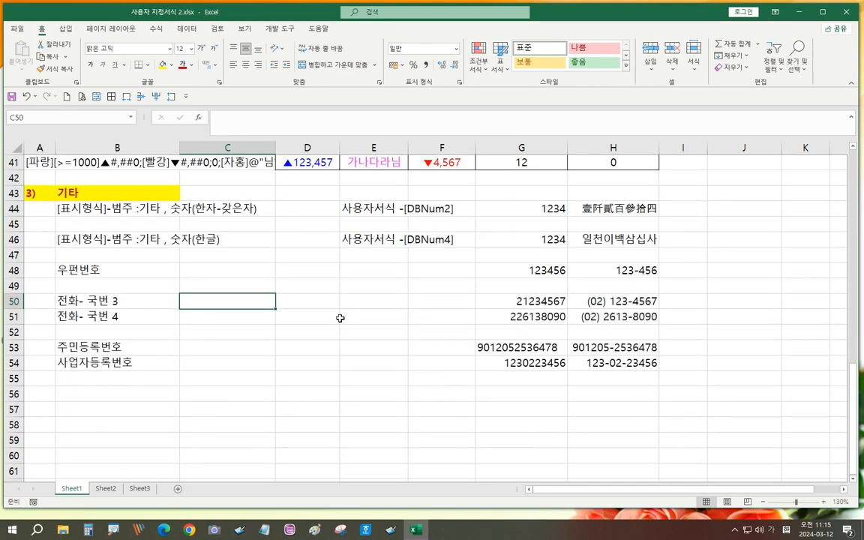